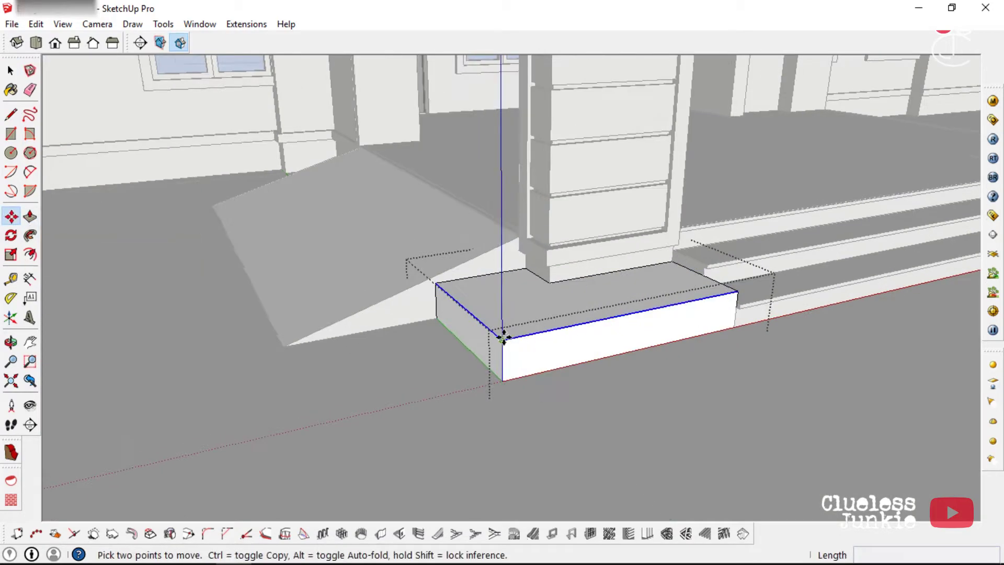
- Copy the column base's top outer edges a short distance down its sides and activate Push/Pull for the resulting rim band
{"action": "key", "text": "ctrl"}
{"action": "left_click", "coordinate": [503, 339]}
{"action": "left_click", "coordinate": [503, 348]}
{"action": "scroll", "coordinate": [502, 348], "scroll_direction": "up", "scroll_amount": 3}
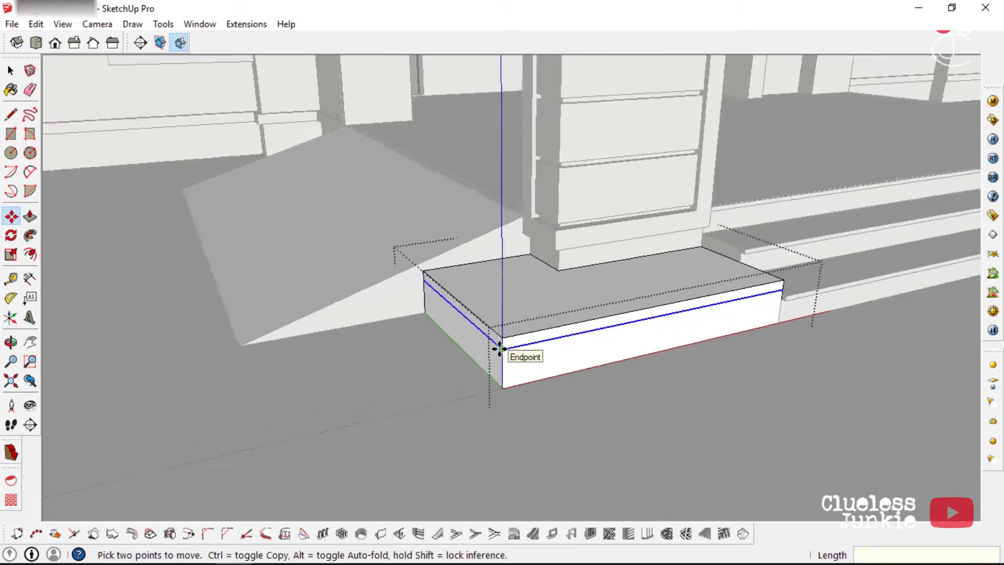
{"action": "left_click", "coordinate": [30, 216]}
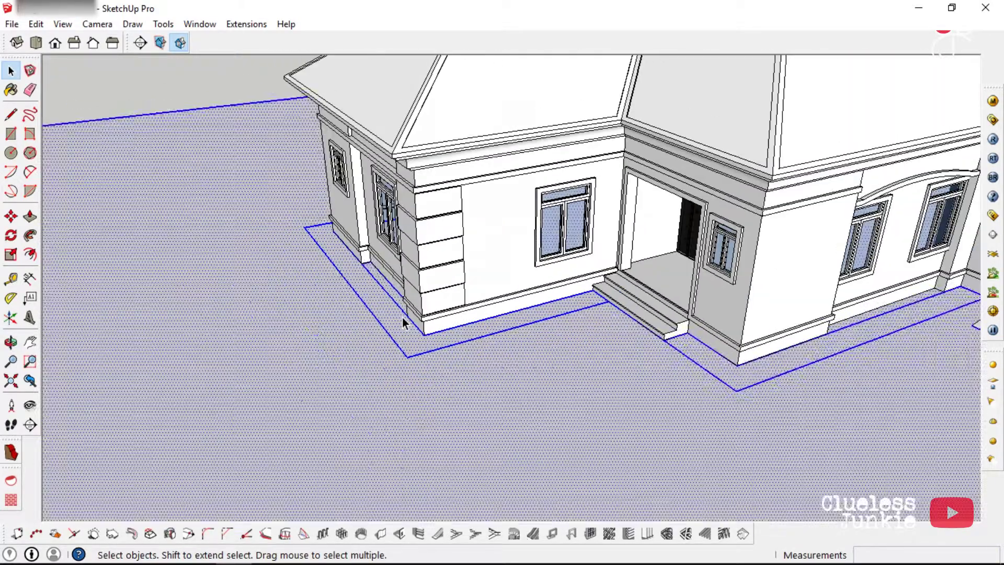
- Model the border strips beside the side entrance steps as raised planters with projecting rims using Push/Pull
{"action": "double_click", "coordinate": [398, 320]}
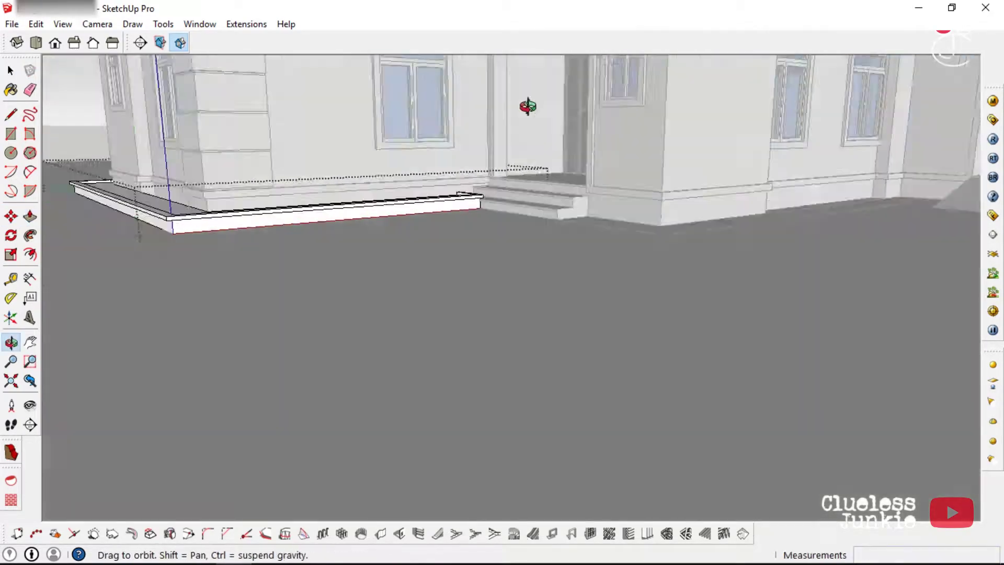
{"action": "left_click_drag", "start_coordinate": [529, 105], "coordinate": [505, 163]}
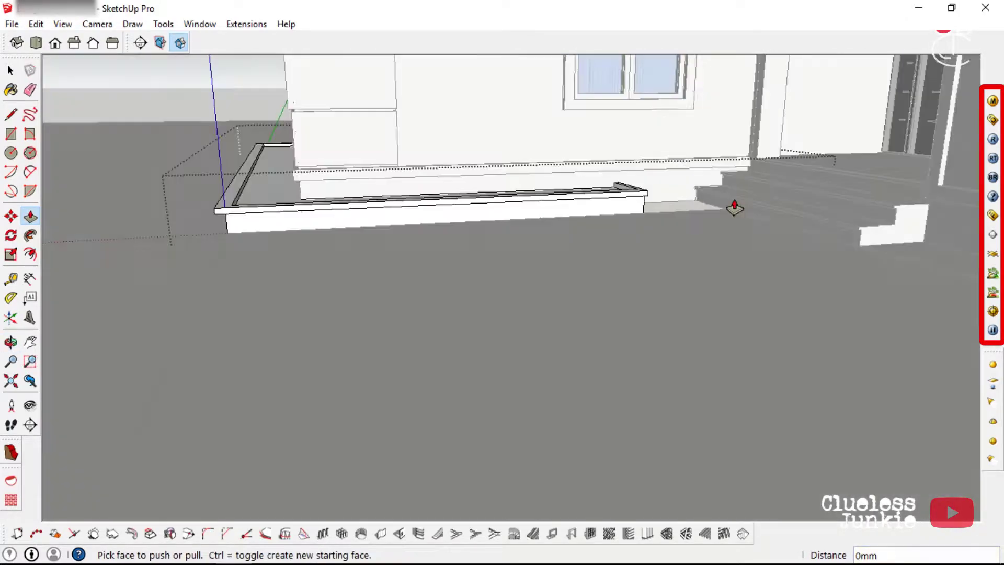
{"action": "middle_click_drag", "start_coordinate": [735, 202], "coordinate": [722, 263]}
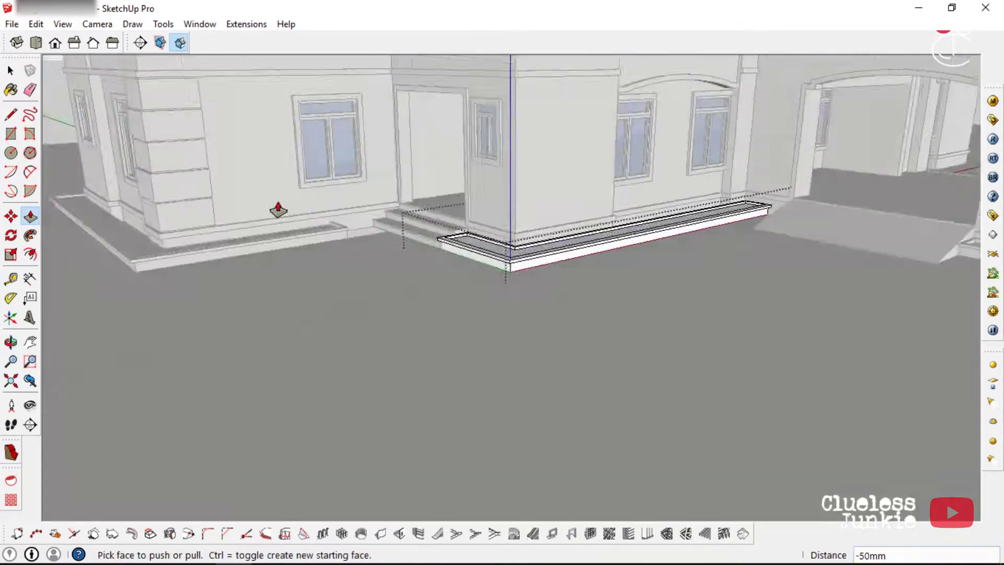
{"action": "middle_click_drag", "start_coordinate": [278, 208], "coordinate": [478, 168]}
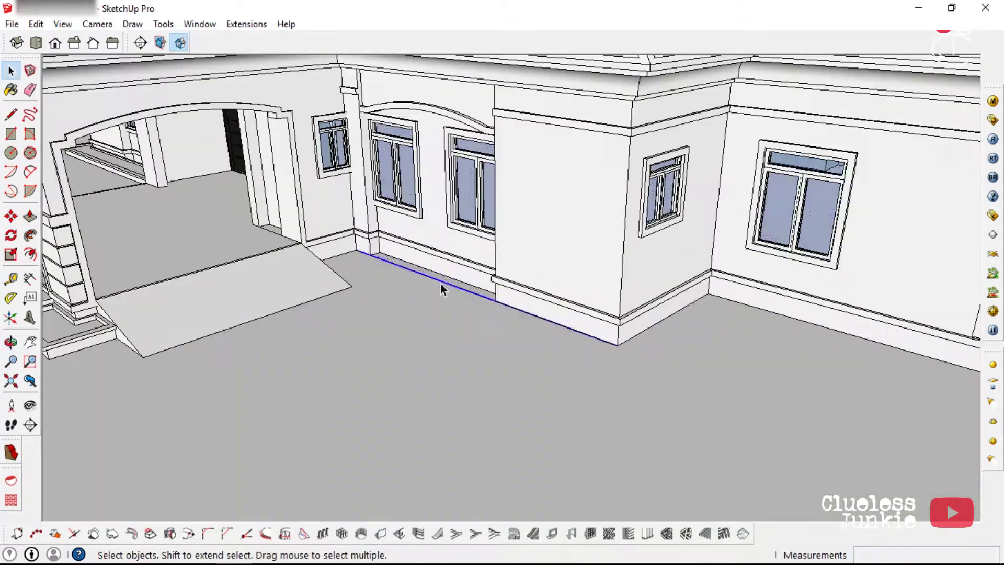
- Offset the wall's base edge between the ramp and the projecting corner outward
{"action": "scroll", "coordinate": [799, 302], "scroll_direction": "down", "scroll_amount": 5}
{"action": "key", "text": "f"}
{"action": "scroll", "coordinate": [797, 292], "scroll_direction": "up", "scroll_amount": 5}
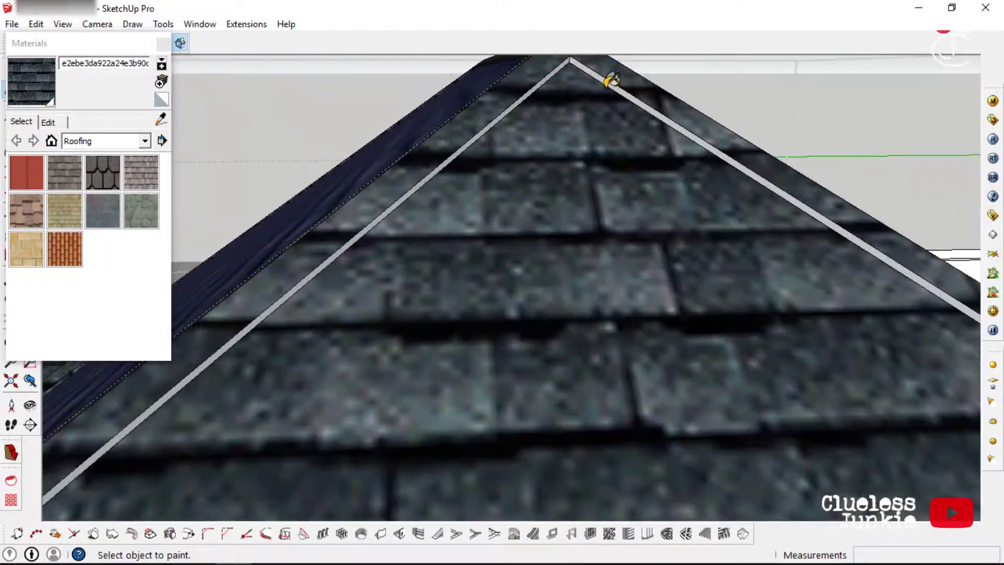
- Paint the bare hip and valley strips of the roof with the dark shingle material
{"action": "left_click", "coordinate": [605, 84]}
{"action": "middle_click_drag", "start_coordinate": [605, 85], "coordinate": [555, 159]}
{"action": "scroll", "coordinate": [531, 215], "scroll_direction": "down", "scroll_amount": 5}
{"action": "scroll", "coordinate": [481, 347], "scroll_direction": "up", "scroll_amount": 8}
{"action": "left_click", "coordinate": [481, 347]}
{"action": "left_click", "coordinate": [788, 276]}
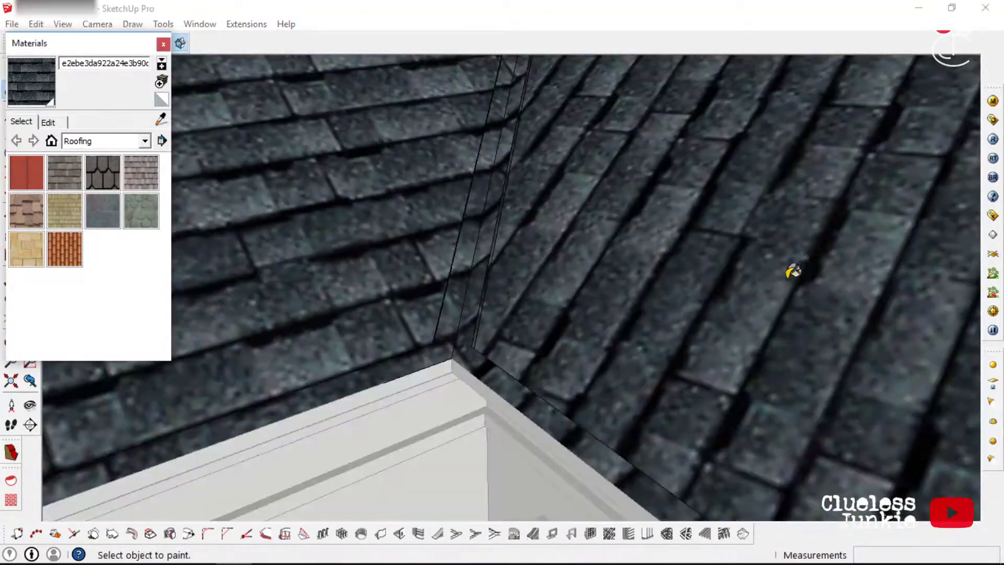
{"action": "middle_click_drag", "start_coordinate": [793, 272], "coordinate": [690, 369]}
{"action": "middle_click_drag", "start_coordinate": [651, 242], "coordinate": [531, 323]}
{"action": "scroll", "coordinate": [531, 322], "scroll_direction": "down", "scroll_amount": 5}
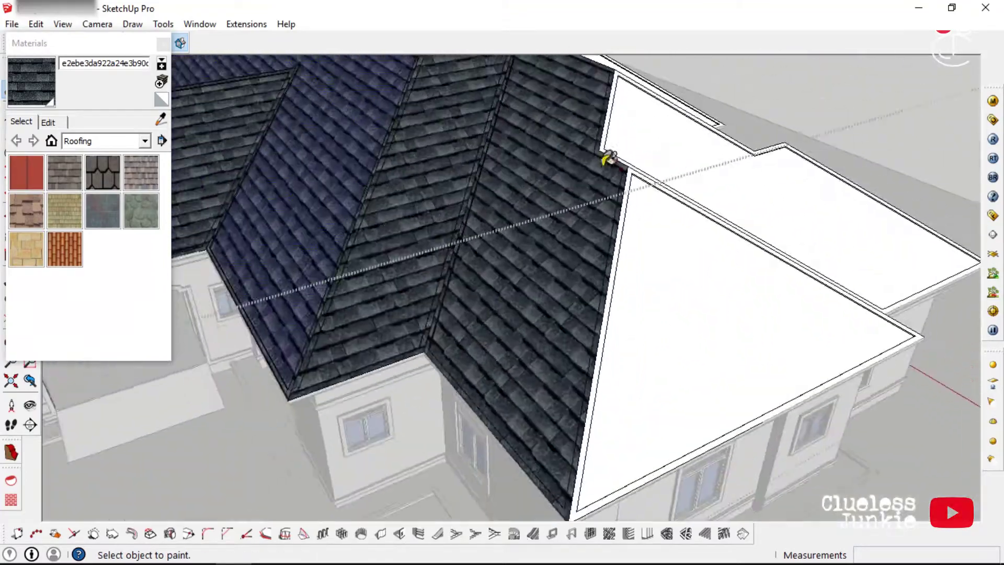
- Paint the remaining white roof slopes and their border strips with the dark shingle material
{"action": "scroll", "coordinate": [607, 159], "scroll_direction": "up", "scroll_amount": 10}
{"action": "mouse_move", "coordinate": [791, 195]}
{"action": "middle_mouse_down"}
{"action": "mouse_move", "coordinate": [450, 101]}
{"action": "mouse_move", "coordinate": [475, 192]}
{"action": "middle_mouse_up"}
{"action": "left_click", "coordinate": [450, 104]}
{"action": "left_click", "coordinate": [543, 170]}
{"action": "scroll", "coordinate": [501, 167], "scroll_direction": "down", "scroll_amount": 5}
{"action": "mouse_move", "coordinate": [554, 235]}
{"action": "middle_mouse_down"}
{"action": "mouse_move", "coordinate": [504, 283]}
{"action": "mouse_move", "coordinate": [448, 192]}
{"action": "mouse_move", "coordinate": [452, 217]}
{"action": "middle_mouse_up"}
{"action": "left_click", "coordinate": [554, 230]}
{"action": "scroll", "coordinate": [514, 159], "scroll_direction": "up", "scroll_amount": 8}
{"action": "left_click", "coordinate": [469, 159]}
{"action": "scroll", "coordinate": [542, 152], "scroll_direction": "down", "scroll_amount": 5}
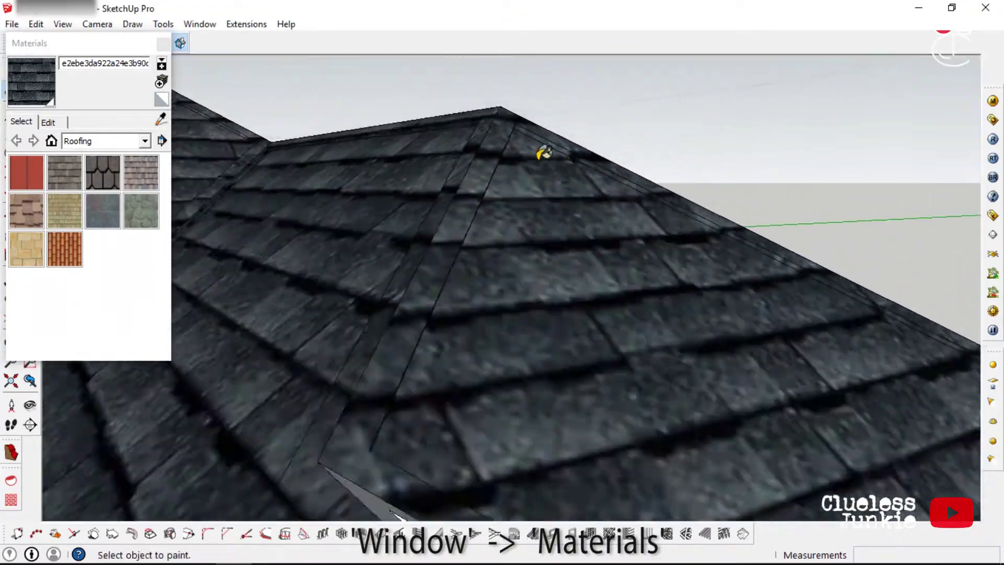
- Paint the leftover thin trim strips along the roof ridges with the dark shingle material
{"action": "mouse_move", "coordinate": [542, 152]}
{"action": "middle_mouse_down"}
{"action": "mouse_move", "coordinate": [575, 251]}
{"action": "mouse_move", "coordinate": [614, 274]}
{"action": "mouse_move", "coordinate": [663, 264]}
{"action": "middle_mouse_up"}
{"action": "left_click", "coordinate": [581, 272]}
{"action": "scroll", "coordinate": [779, 260], "scroll_direction": "down", "scroll_amount": 6}
{"action": "scroll", "coordinate": [777, 186], "scroll_direction": "up", "scroll_amount": 10}
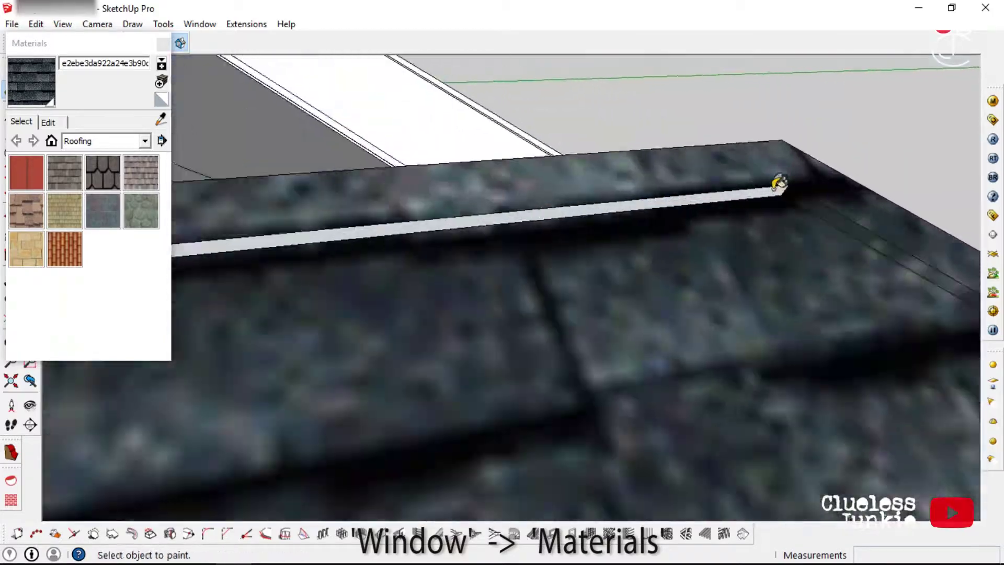
{"action": "left_click", "coordinate": [777, 186]}
{"action": "scroll", "coordinate": [777, 186], "scroll_direction": "down", "scroll_amount": 10}
- Inspect the roof's ridges, hips and valleys for faces left without shingles, and put the material browser away
{"action": "mouse_move", "coordinate": [778, 261]}
{"action": "middle_mouse_down"}
{"action": "mouse_move", "coordinate": [730, 230]}
{"action": "mouse_move", "coordinate": [627, 199]}
{"action": "middle_mouse_up"}
{"action": "scroll", "coordinate": [519, 153], "scroll_direction": "up", "scroll_amount": 3}
{"action": "middle_click_drag", "start_coordinate": [519, 152], "coordinate": [470, 230]}
{"action": "scroll", "coordinate": [764, 137], "scroll_direction": "up", "scroll_amount": 8}
{"action": "scroll", "coordinate": [378, 240], "scroll_direction": "down", "scroll_amount": 5}
{"action": "left_click", "coordinate": [163, 44]}
{"action": "middle_click_drag", "start_coordinate": [378, 240], "coordinate": [300, 294]}
{"action": "scroll", "coordinate": [602, 139], "scroll_direction": "down", "scroll_amount": 10}
{"action": "scroll", "coordinate": [300, 294], "scroll_direction": "up", "scroll_amount": 8}
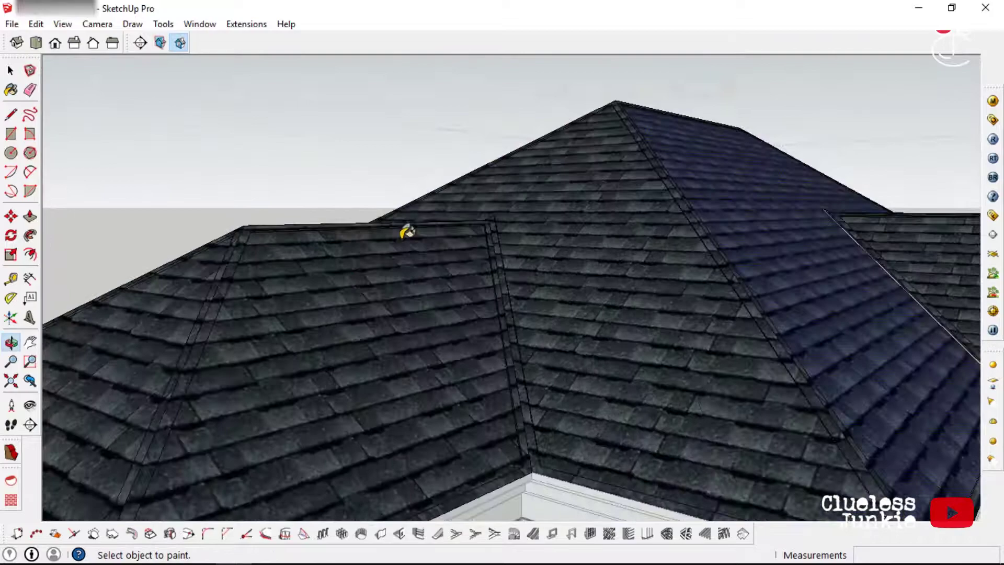
{"action": "middle_click_drag", "start_coordinate": [405, 231], "coordinate": [366, 178]}
{"action": "scroll", "coordinate": [365, 177], "scroll_direction": "down", "scroll_amount": 6}
- Leave the roof group and save the front perspective view of the house as a new scene
{"action": "left_click", "coordinate": [10, 71]}
{"action": "left_click", "coordinate": [147, 157]}
{"action": "middle_click_drag", "start_coordinate": [293, 314], "coordinate": [308, 345]}
{"action": "scroll", "coordinate": [376, 404], "scroll_direction": "down", "scroll_amount": 3}
{"action": "scroll", "coordinate": [378, 405], "scroll_direction": "up", "scroll_amount": 3}
{"action": "middle_click_drag", "start_coordinate": [470, 390], "coordinate": [384, 393]}
{"action": "scroll", "coordinate": [375, 412], "scroll_direction": "up", "scroll_amount": 1}
{"action": "left_click", "coordinate": [199, 24]}
{"action": "left_click", "coordinate": [205, 165]}
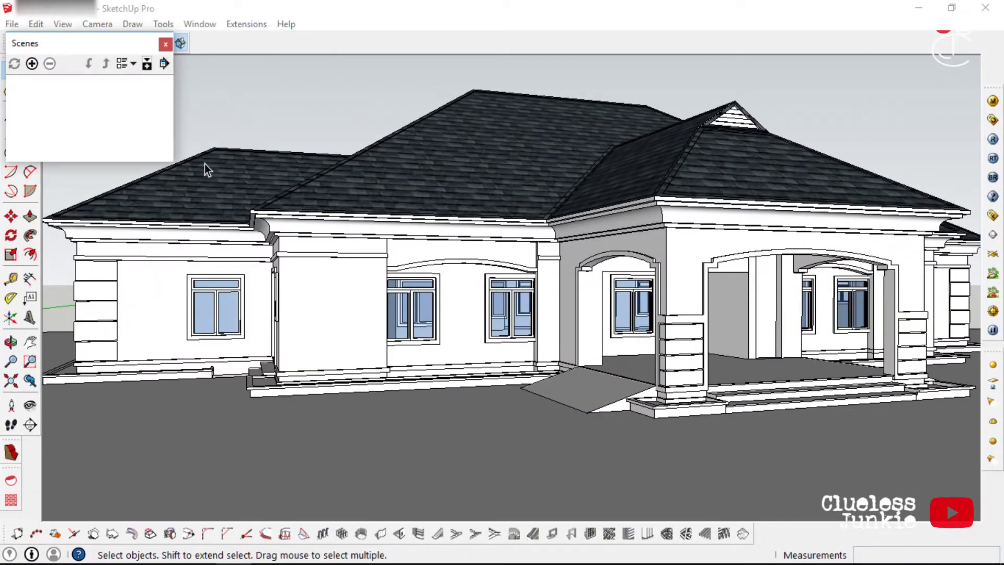
{"action": "left_click", "coordinate": [32, 63]}
{"action": "left_click", "coordinate": [165, 43]}
- Import a beige plaster texture image and apply it to the wall face around the two arched-bay windows
{"action": "double_click", "coordinate": [454, 311]}
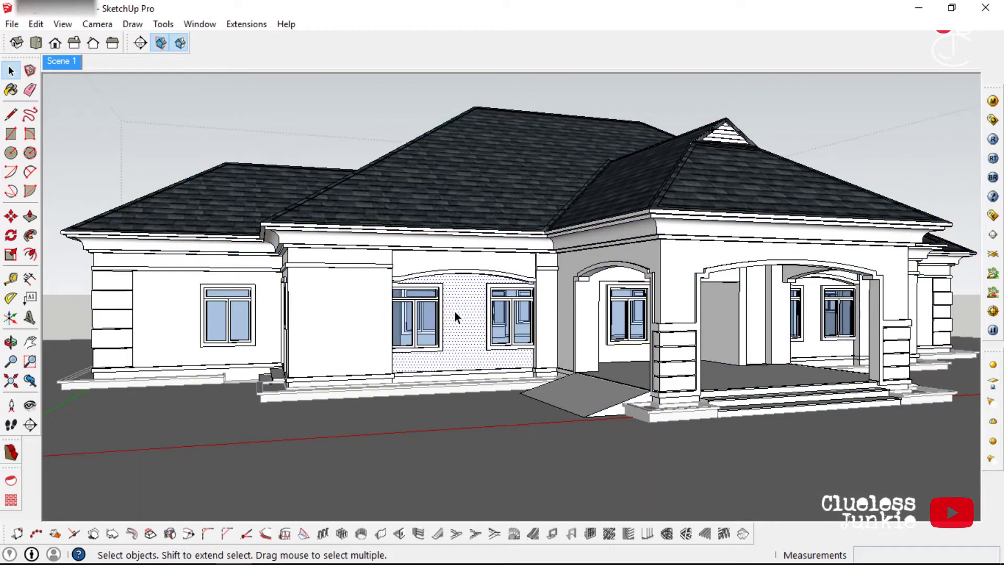
{"action": "left_click", "coordinate": [11, 26]}
{"action": "left_click", "coordinate": [41, 234]}
{"action": "scroll", "coordinate": [460, 319], "scroll_direction": "up", "scroll_amount": 3}
{"action": "left_click", "coordinate": [448, 356]}
{"action": "left_click", "coordinate": [484, 276]}
- Import a dark brown wood texture image and apply it to the porch floor
{"action": "middle_click_drag", "start_coordinate": [235, 288], "coordinate": [394, 453]}
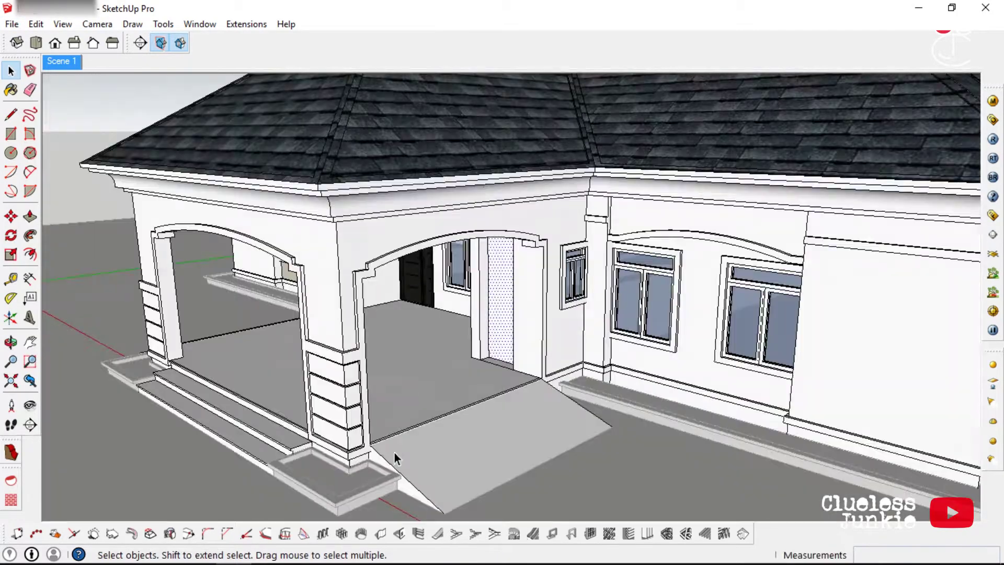
{"action": "double_click", "coordinate": [418, 376]}
{"action": "left_click", "coordinate": [12, 24]}
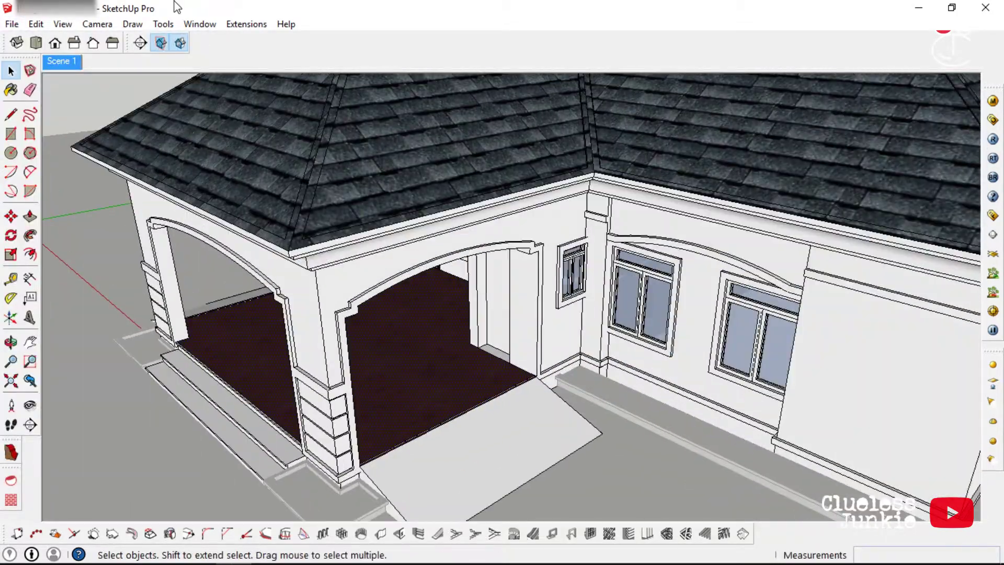
- Open the front porch steps for editing and paint all their faces with the dark brown wood material
{"action": "key", "text": "b"}
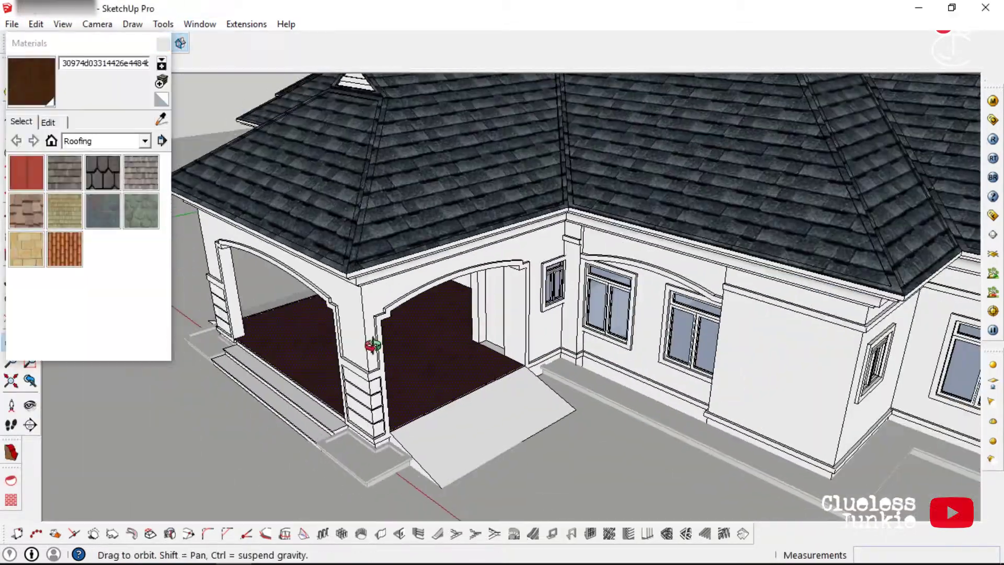
{"action": "scroll", "coordinate": [609, 364], "scroll_direction": "up", "scroll_amount": 5}
{"action": "scroll", "coordinate": [609, 364], "scroll_direction": "down", "scroll_amount": 5}
{"action": "mouse_move", "coordinate": [609, 365]}
{"action": "middle_mouse_down"}
{"action": "mouse_move", "coordinate": [621, 309]}
{"action": "mouse_move", "coordinate": [864, 305]}
{"action": "mouse_move", "coordinate": [483, 403]}
{"action": "mouse_move", "coordinate": [450, 359]}
{"action": "middle_mouse_up"}
{"action": "scroll", "coordinate": [865, 305], "scroll_direction": "up", "scroll_amount": 3}
{"action": "key", "text": "space"}
{"action": "double_click", "coordinate": [857, 325]}
{"action": "key", "text": "l"}
{"action": "scroll", "coordinate": [358, 354], "scroll_direction": "up", "scroll_amount": 5}
{"action": "key", "text": "r"}
{"action": "key", "text": "b"}
{"action": "left_click", "coordinate": [471, 413]}
{"action": "key", "text": "space"}
{"action": "double_click", "coordinate": [519, 397]}
{"action": "triple_click", "coordinate": [519, 397]}
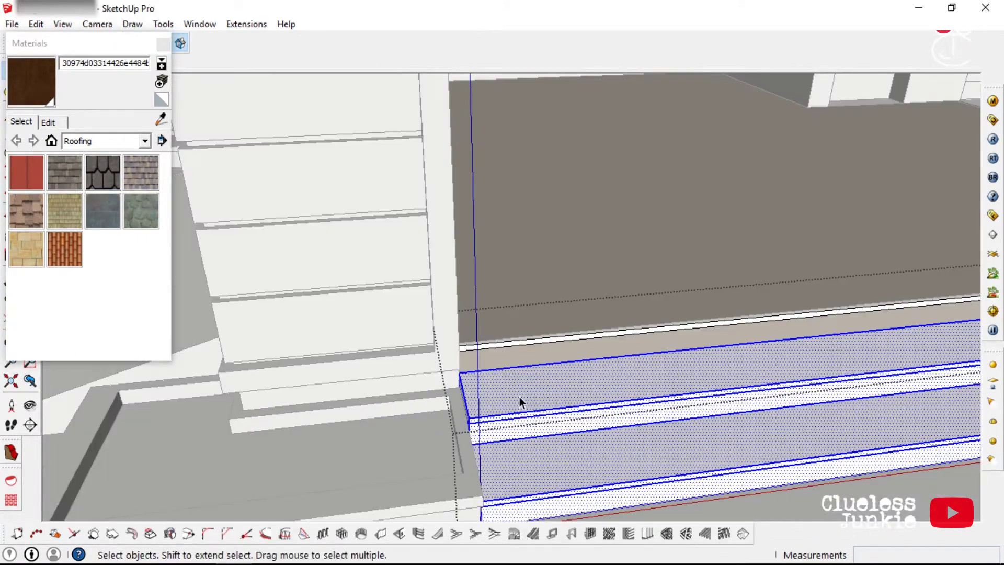
{"action": "middle_click_drag", "start_coordinate": [668, 379], "coordinate": [661, 335]}
{"action": "key", "text": "space"}
{"action": "left_click", "coordinate": [32, 93]}
{"action": "left_click", "coordinate": [538, 345]}
{"action": "scroll", "coordinate": [531, 316], "scroll_direction": "up", "scroll_amount": 3}
- Open the porch ramp for editing and paint it with the dark brown wood material
{"action": "mouse_move", "coordinate": [531, 316]}
{"action": "middle_mouse_down"}
{"action": "mouse_move", "coordinate": [352, 256]}
{"action": "mouse_move", "coordinate": [355, 200]}
{"action": "mouse_move", "coordinate": [864, 209]}
{"action": "middle_mouse_up"}
{"action": "scroll", "coordinate": [352, 256], "scroll_direction": "down", "scroll_amount": 6}
{"action": "key", "text": "space"}
{"action": "double_click", "coordinate": [465, 246]}
{"action": "key", "text": "b"}
{"action": "middle_click_drag", "start_coordinate": [472, 236], "coordinate": [525, 337]}
{"action": "key", "text": "space"}
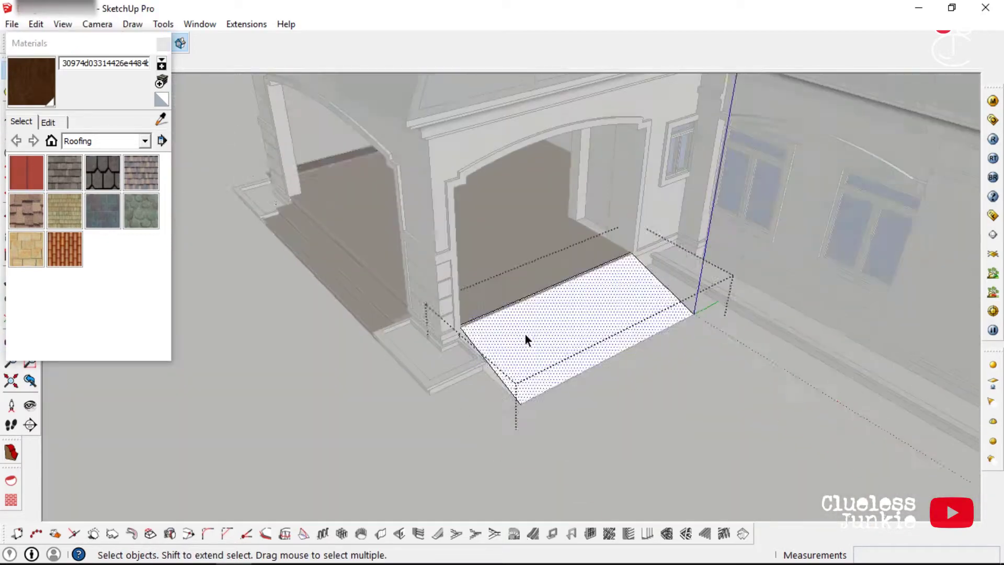
{"action": "left_click", "coordinate": [528, 334]}
- Paint the projecting wall block beside the side entrance with 0033_NavajoWhite from the Colors-Named collection
{"action": "scroll", "coordinate": [533, 254], "scroll_direction": "down", "scroll_amount": 3}
{"action": "middle_click_drag", "start_coordinate": [534, 249], "coordinate": [430, 184]}
{"action": "left_click", "coordinate": [444, 92]}
{"action": "scroll", "coordinate": [366, 224], "scroll_direction": "up", "scroll_amount": 2}
{"action": "left_click", "coordinate": [392, 293]}
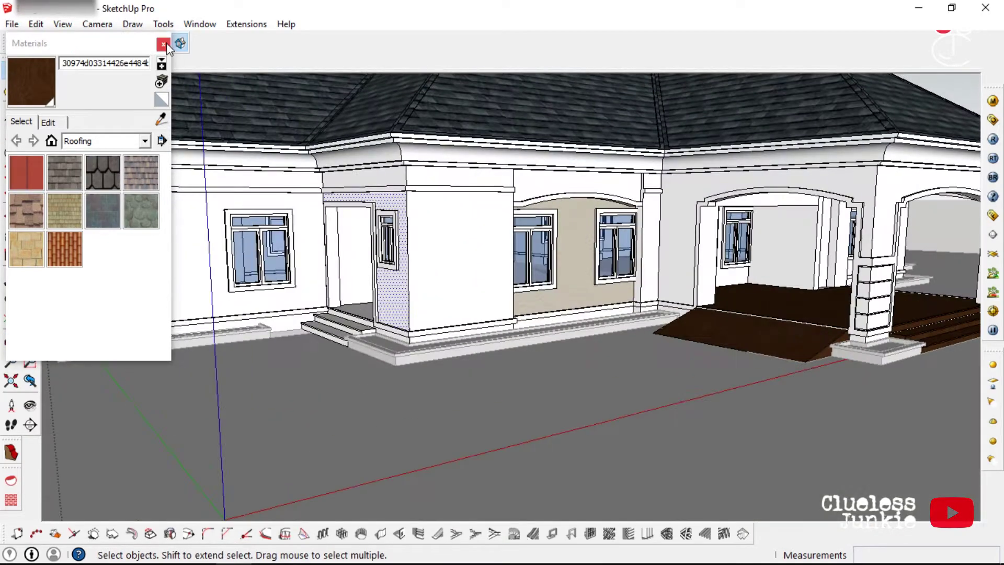
{"action": "left_click", "coordinate": [145, 142]}
{"action": "left_click", "coordinate": [110, 207]}
{"action": "scroll", "coordinate": [168, 245], "scroll_direction": "down", "scroll_amount": 10}
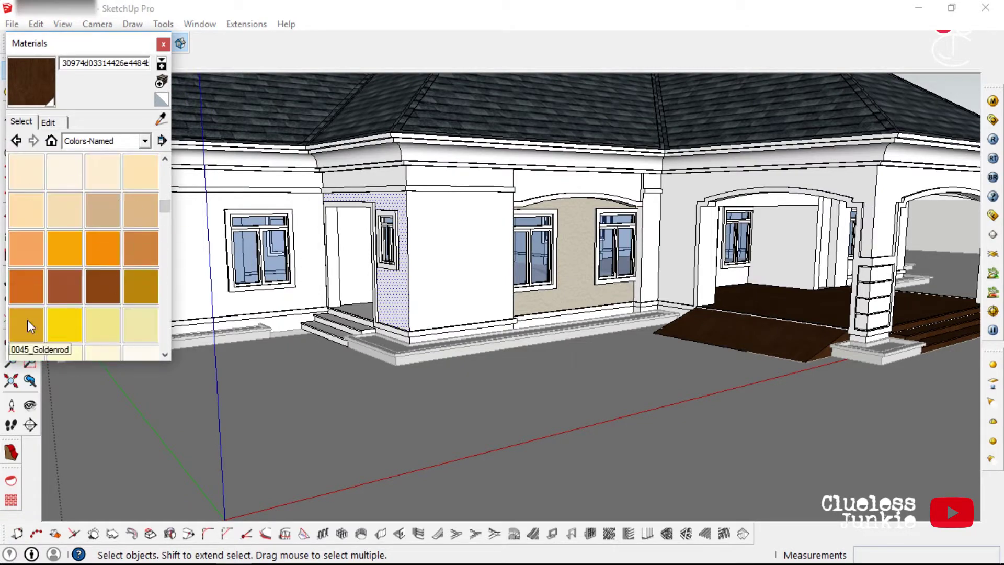
{"action": "left_click", "coordinate": [450, 183]}
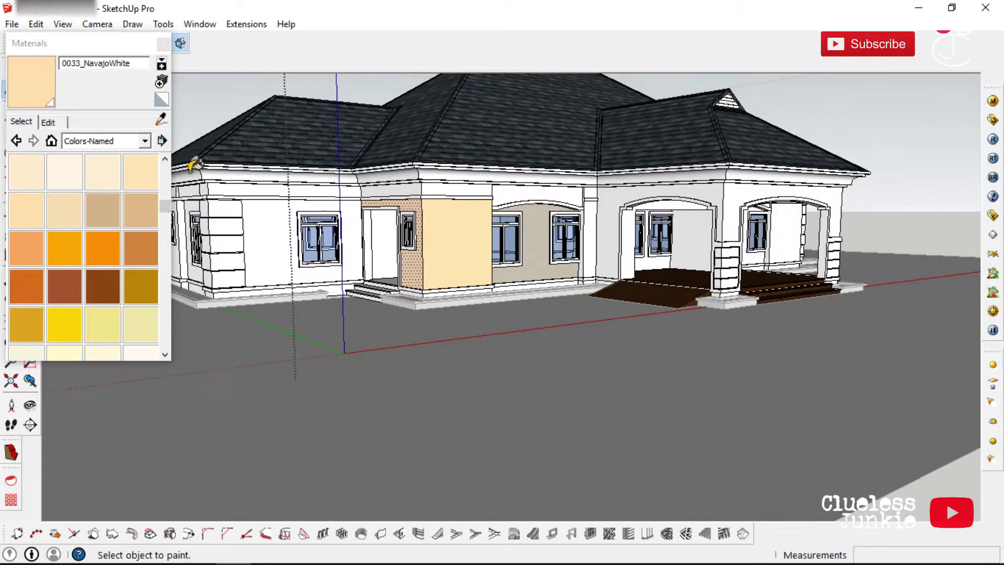
- Paint the base bands below the projecting block and arched-bay wall using 0036_BurlyWood and 0035_Tan
{"action": "left_click", "coordinate": [141, 217]}
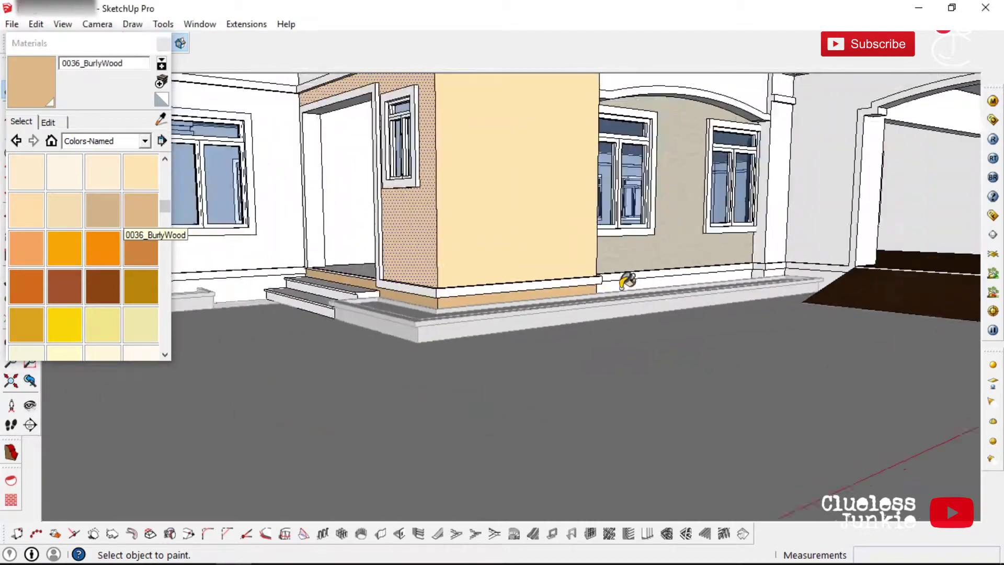
{"action": "left_click", "coordinate": [102, 209]}
{"action": "middle_click_drag", "start_coordinate": [425, 280], "coordinate": [489, 287]}
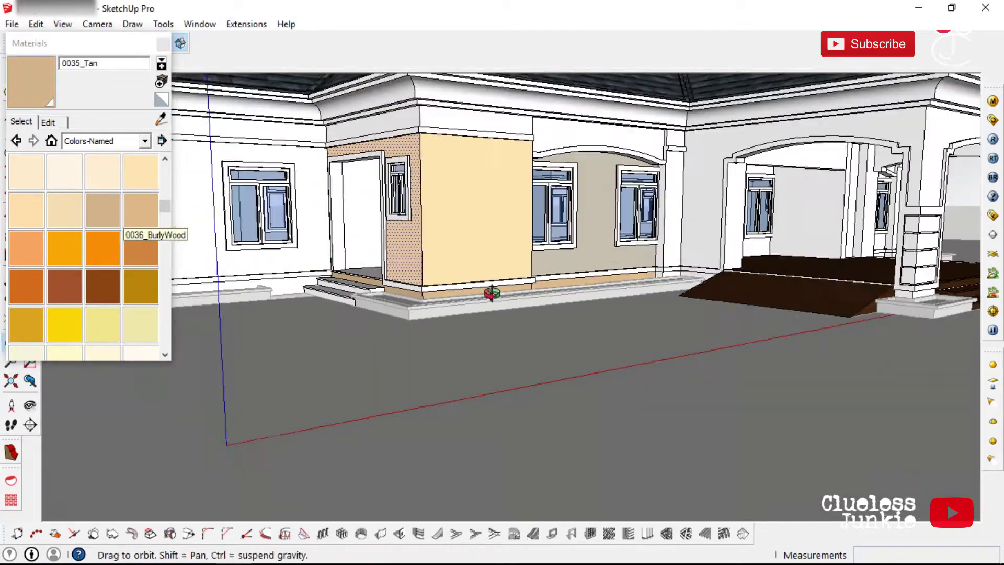
- Paint the frieze band below the eaves around the side entrance with 0054_LightYellow
{"action": "scroll", "coordinate": [165, 171], "scroll_direction": "up", "scroll_amount": 3}
{"action": "scroll", "coordinate": [164, 359], "scroll_direction": "down", "scroll_amount": 6}
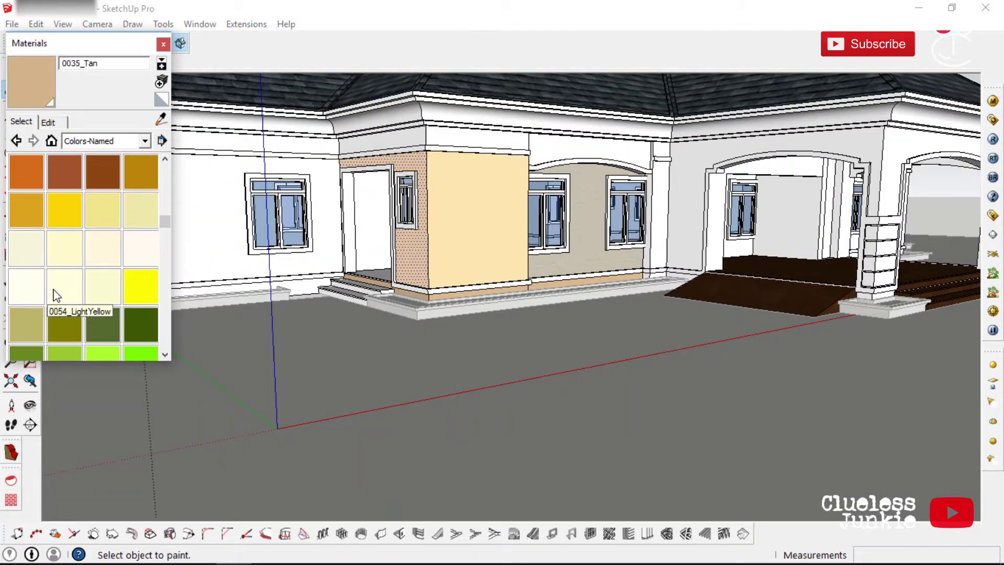
{"action": "left_click", "coordinate": [58, 285]}
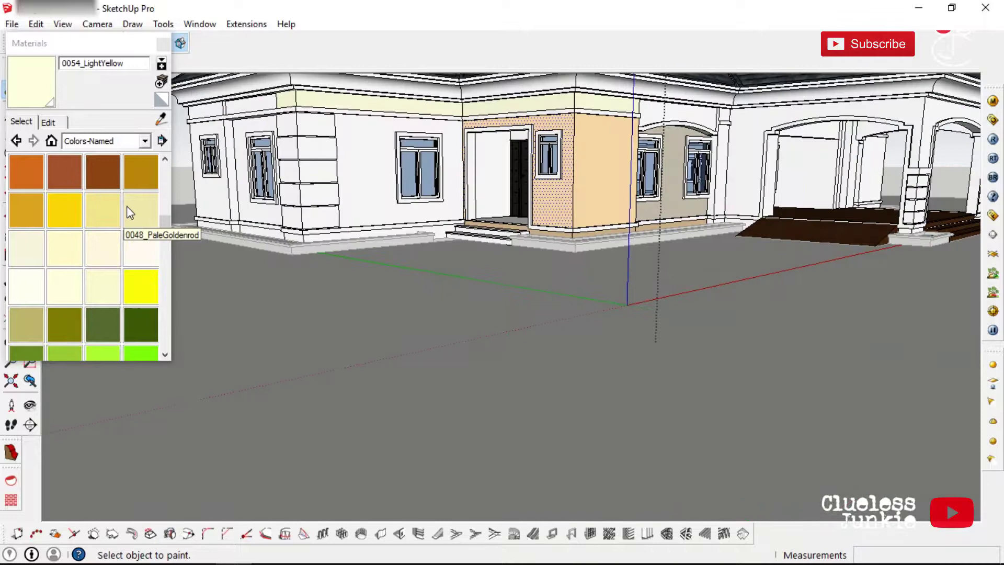
{"action": "scroll", "coordinate": [165, 357], "scroll_direction": "down", "scroll_amount": 5}
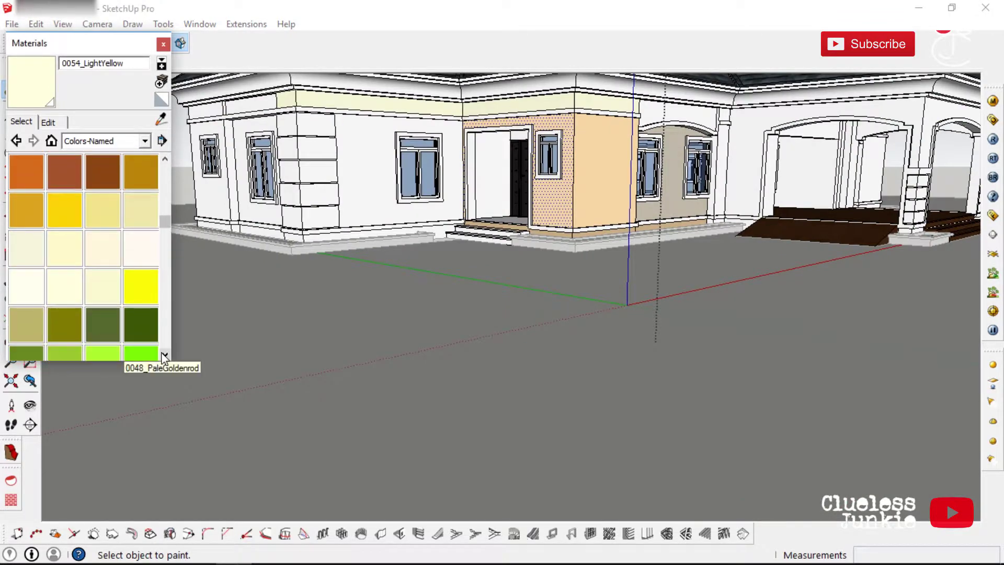
{"action": "left_click", "coordinate": [166, 355]}
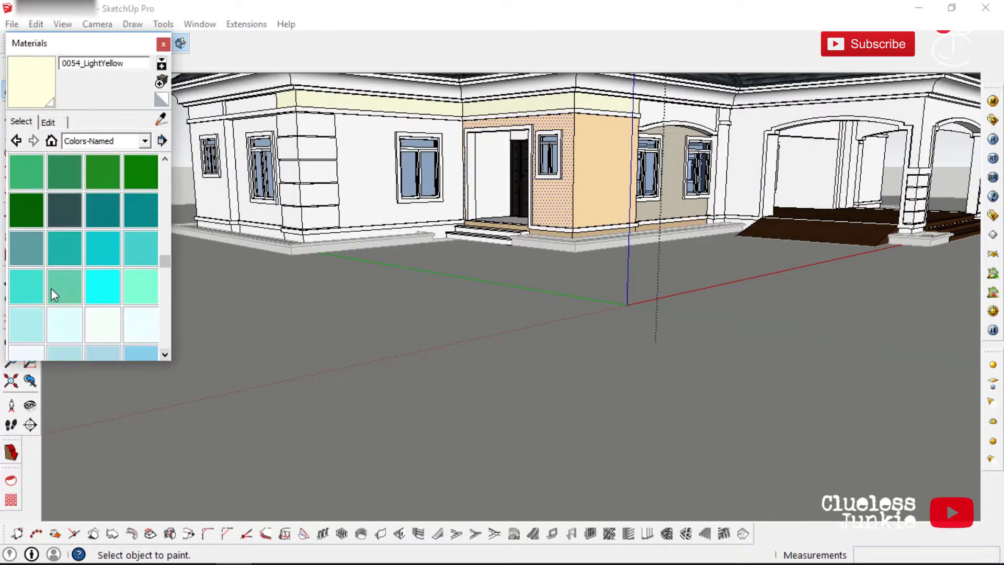
{"action": "left_click", "coordinate": [165, 356]}
{"action": "left_click", "coordinate": [164, 160]}
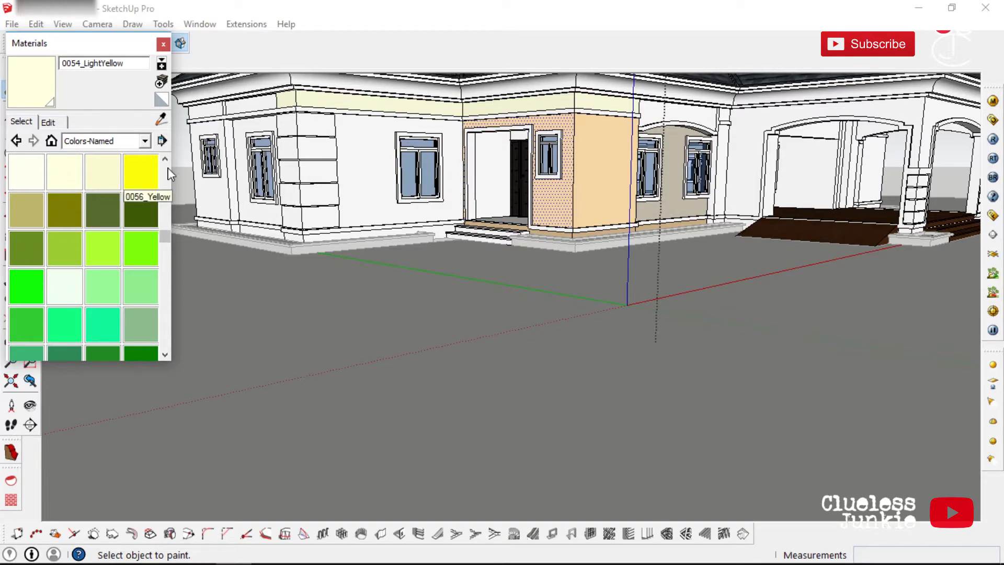
{"action": "scroll", "coordinate": [168, 167], "scroll_direction": "up", "scroll_amount": 1}
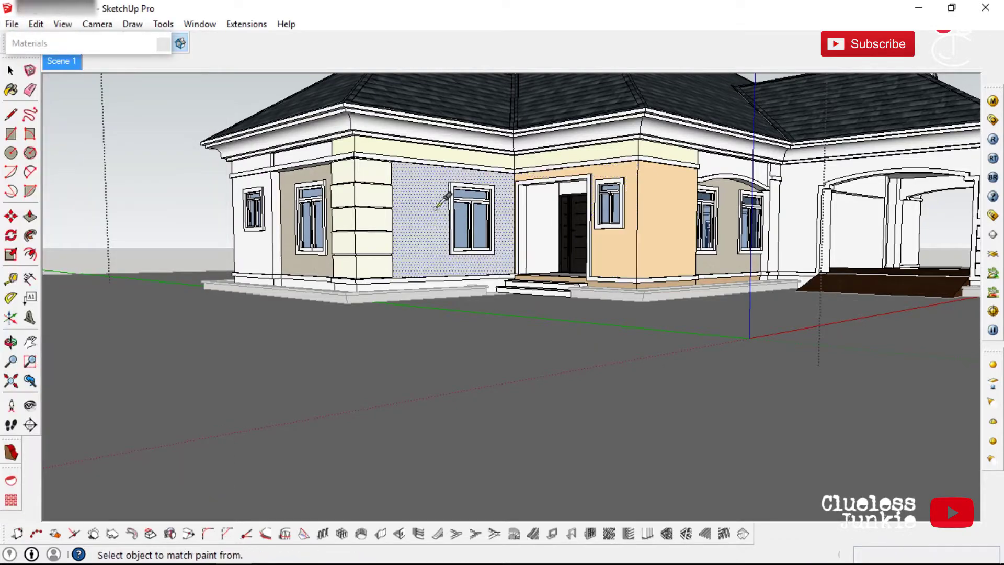
- Sample the Cladding plaster white material from the wall beside the side entrance and paint the adjoining end wall with it
{"action": "left_click", "coordinate": [435, 208]}
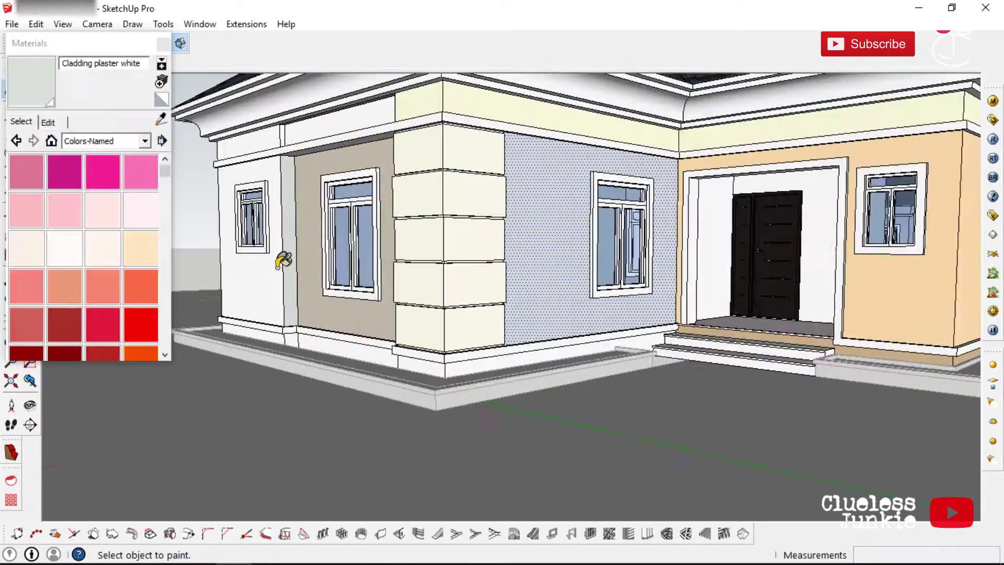
{"action": "scroll", "coordinate": [571, 228], "scroll_direction": "down", "scroll_amount": 3}
{"action": "middle_click_drag", "start_coordinate": [571, 229], "coordinate": [336, 261]}
{"action": "middle_click_drag", "start_coordinate": [828, 316], "coordinate": [271, 304]}
{"action": "scroll", "coordinate": [538, 320], "scroll_direction": "up", "scroll_amount": 5}
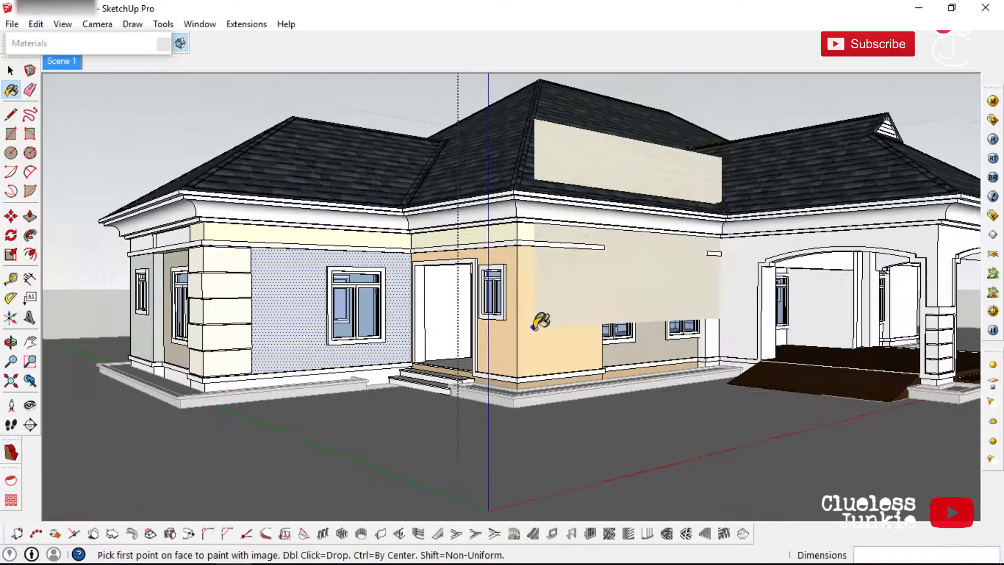
- Apply an imported yellow texture image to the projecting wall block beside the side entrance
{"action": "left_click", "coordinate": [535, 321]}
{"action": "scroll", "coordinate": [493, 299], "scroll_direction": "down", "scroll_amount": 3}
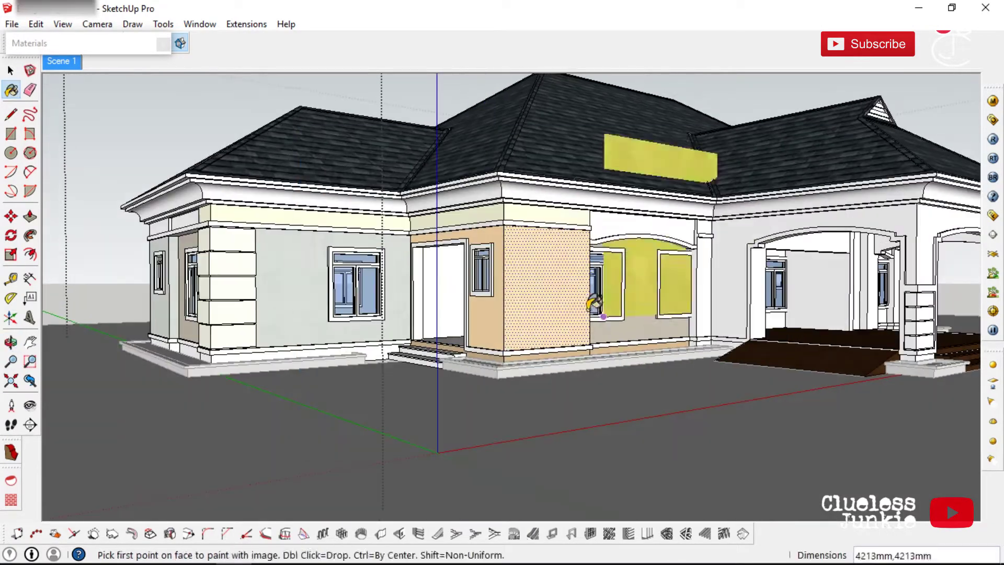
{"action": "left_click", "coordinate": [568, 253]}
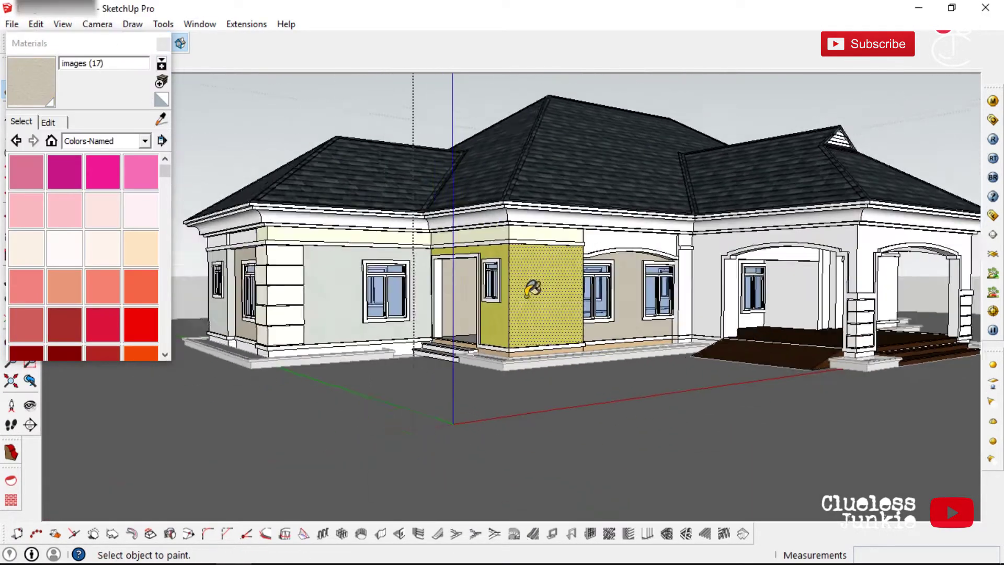
{"action": "scroll", "coordinate": [212, 366], "scroll_direction": "up", "scroll_amount": 5}
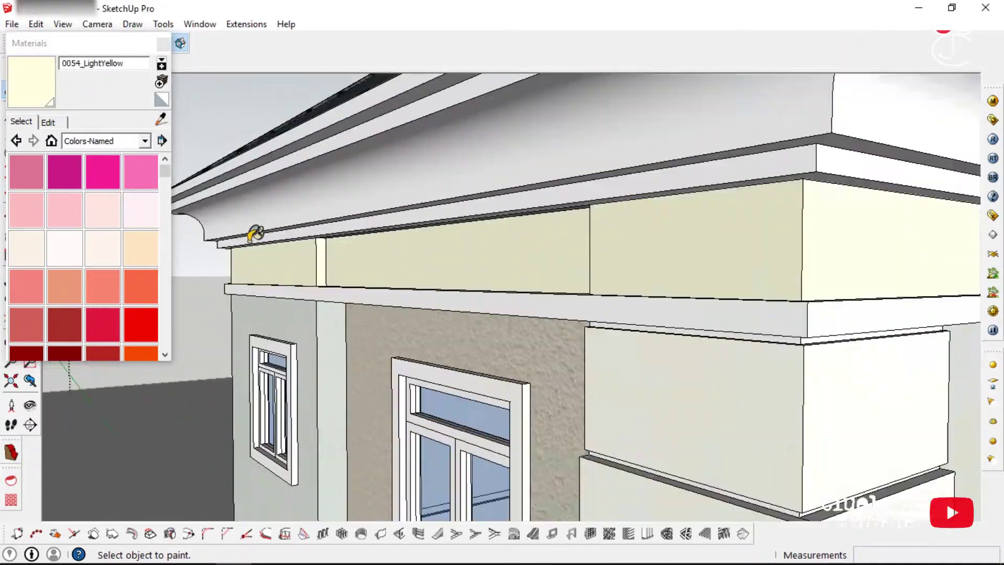
- Sample the yellow texture from the projecting block and paint the narrow wall strip between the porch and the arched window bay
{"action": "middle_click_drag", "start_coordinate": [263, 231], "coordinate": [627, 303]}
{"action": "scroll", "coordinate": [739, 307], "scroll_direction": "up", "scroll_amount": 5}
{"action": "scroll", "coordinate": [738, 307], "scroll_direction": "down", "scroll_amount": 5}
{"action": "scroll", "coordinate": [430, 235], "scroll_direction": "up", "scroll_amount": 5}
{"action": "scroll", "coordinate": [464, 246], "scroll_direction": "down", "scroll_amount": 8}
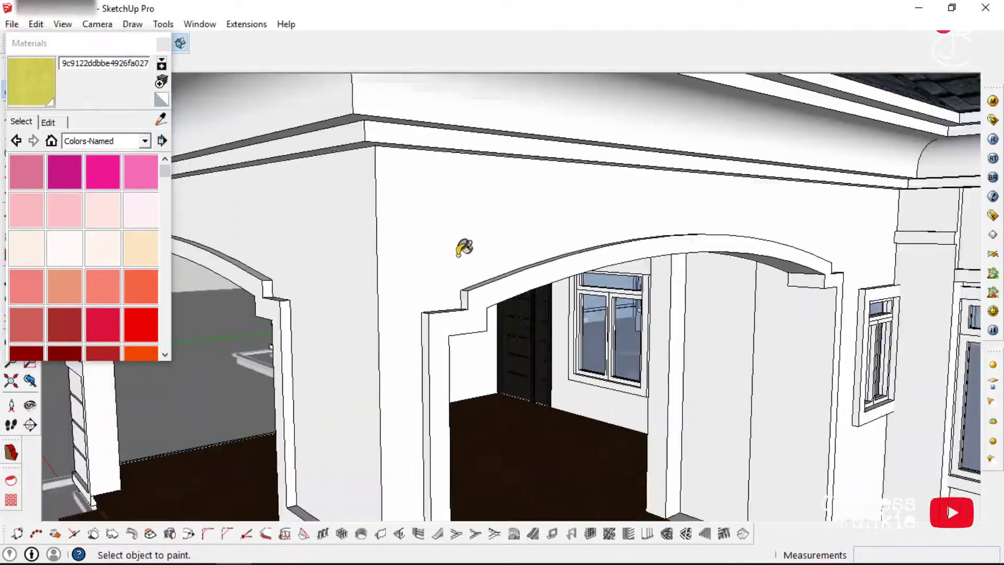
{"action": "middle_click_drag", "start_coordinate": [464, 246], "coordinate": [672, 283]}
{"action": "scroll", "coordinate": [551, 273], "scroll_direction": "up", "scroll_amount": 8}
{"action": "scroll", "coordinate": [551, 273], "scroll_direction": "down", "scroll_amount": 8}
{"action": "mouse_move", "coordinate": [551, 272]}
{"action": "middle_mouse_down"}
{"action": "mouse_move", "coordinate": [648, 261]}
{"action": "mouse_move", "coordinate": [575, 282]}
{"action": "middle_mouse_up"}
{"action": "left_click", "coordinate": [471, 265], "text": "alt"}
{"action": "scroll", "coordinate": [575, 277], "scroll_direction": "up", "scroll_amount": 8}
{"action": "left_click", "coordinate": [573, 272]}
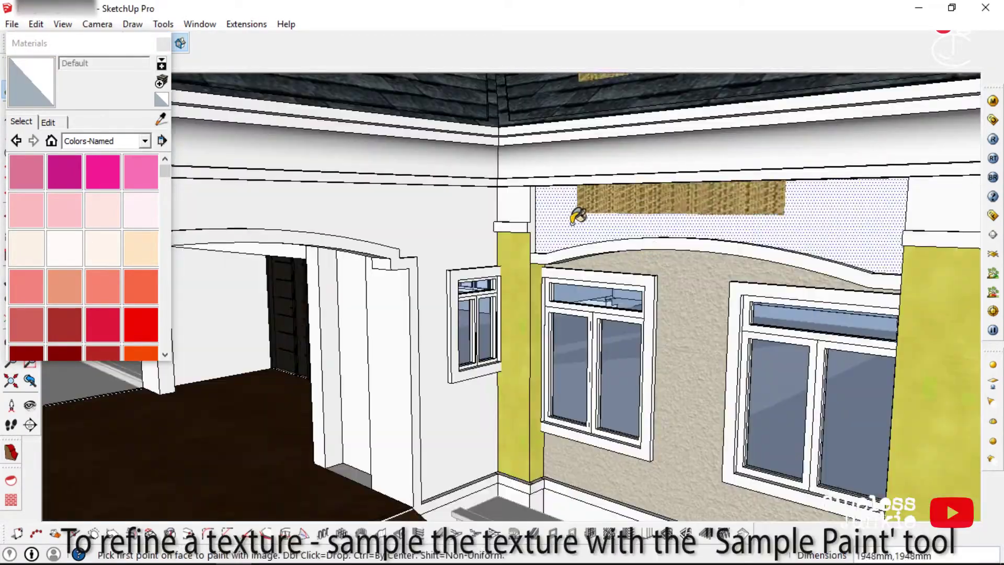
- Apply the imported brown woven texture to the panel above the arched bay and paint its narrow side return with the sampled yellow texture
{"action": "left_click", "coordinate": [645, 191]}
{"action": "scroll", "coordinate": [650, 199], "scroll_direction": "down", "scroll_amount": 3}
{"action": "scroll", "coordinate": [609, 235], "scroll_direction": "up", "scroll_amount": 5}
{"action": "left_click", "coordinate": [606, 239], "text": "alt"}
{"action": "scroll", "coordinate": [601, 209], "scroll_direction": "up", "scroll_amount": 4}
{"action": "left_click", "coordinate": [597, 203]}
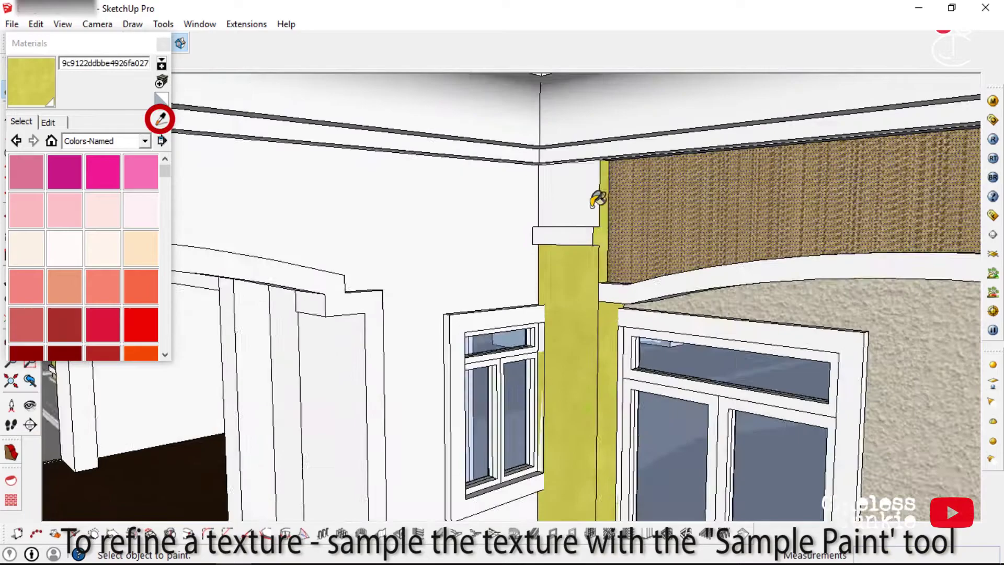
{"action": "scroll", "coordinate": [597, 202], "scroll_direction": "down", "scroll_amount": 10}
{"action": "middle_click_drag", "start_coordinate": [597, 203], "coordinate": [512, 225]}
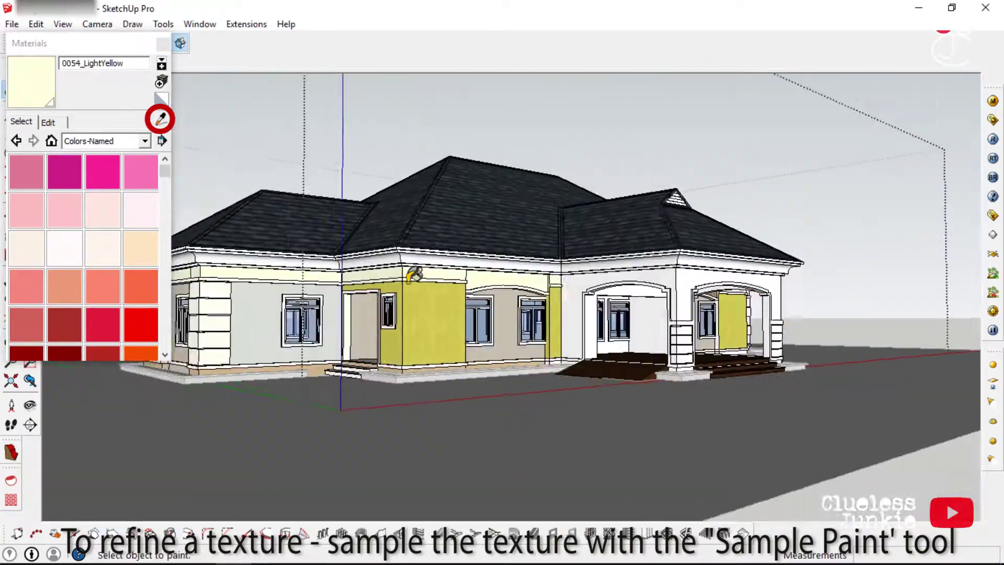
{"action": "left_click", "coordinate": [60, 61]}
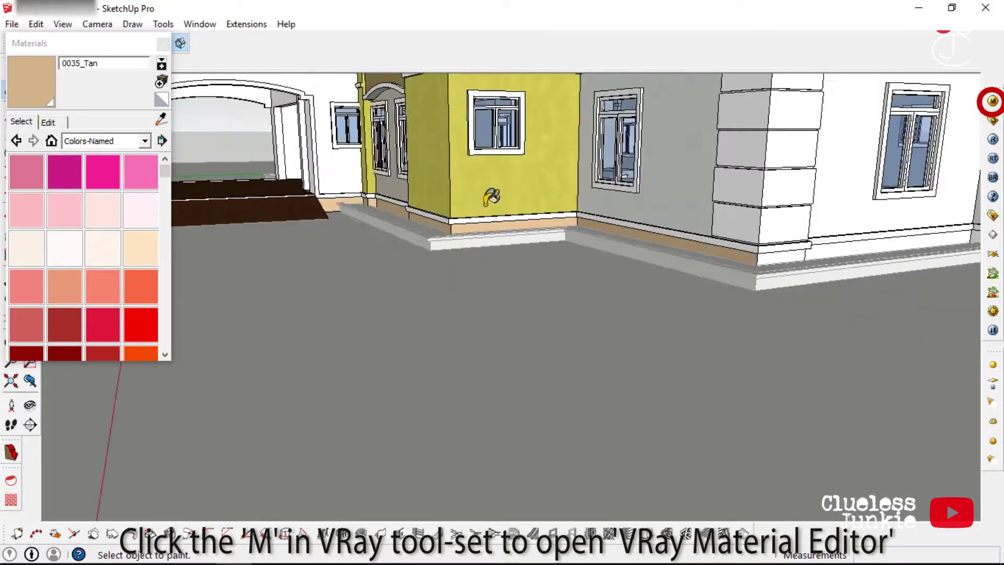
- Continue the 0035_Tan base band along the end wall beyond the corner blocks
{"action": "middle_click_drag", "start_coordinate": [491, 197], "coordinate": [675, 226]}
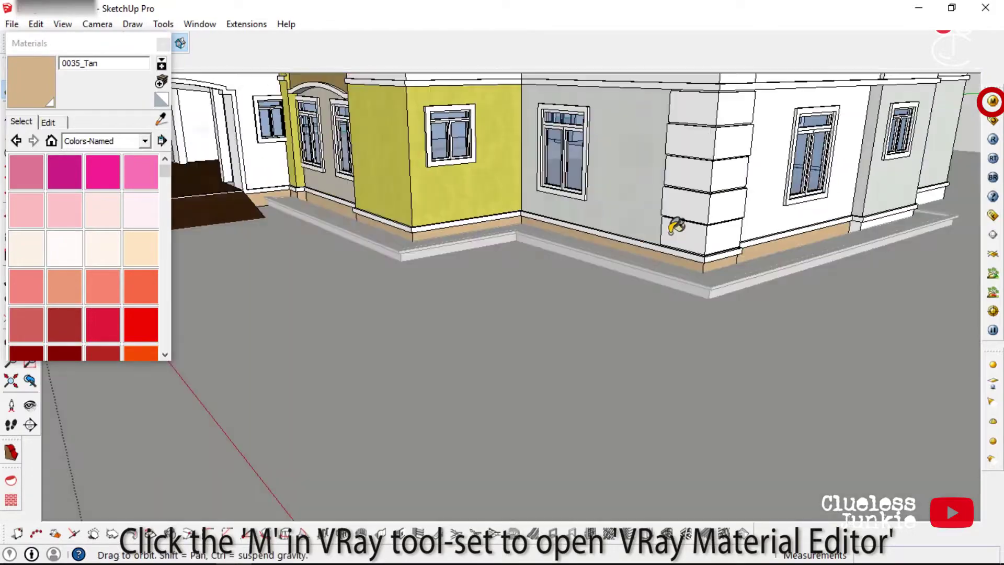
{"action": "scroll", "coordinate": [855, 196], "scroll_direction": "down", "scroll_amount": 5}
{"action": "middle_click_drag", "start_coordinate": [293, 196], "coordinate": [486, 184]}
{"action": "scroll", "coordinate": [335, 188], "scroll_direction": "up", "scroll_amount": 5}
{"action": "middle_click_drag", "start_coordinate": [407, 189], "coordinate": [497, 192]}
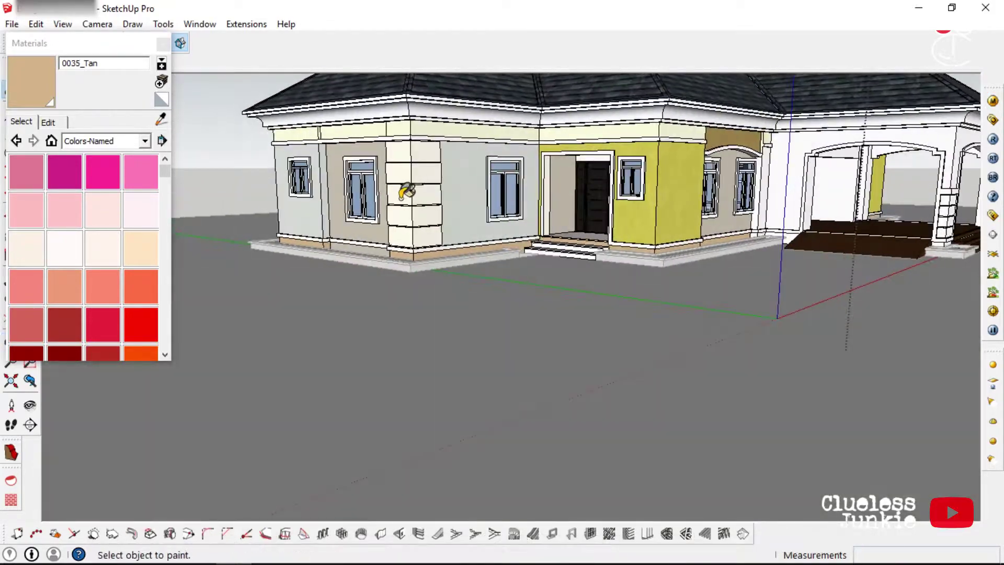
{"action": "scroll", "coordinate": [73, 287], "scroll_direction": "down", "scroll_amount": 5}
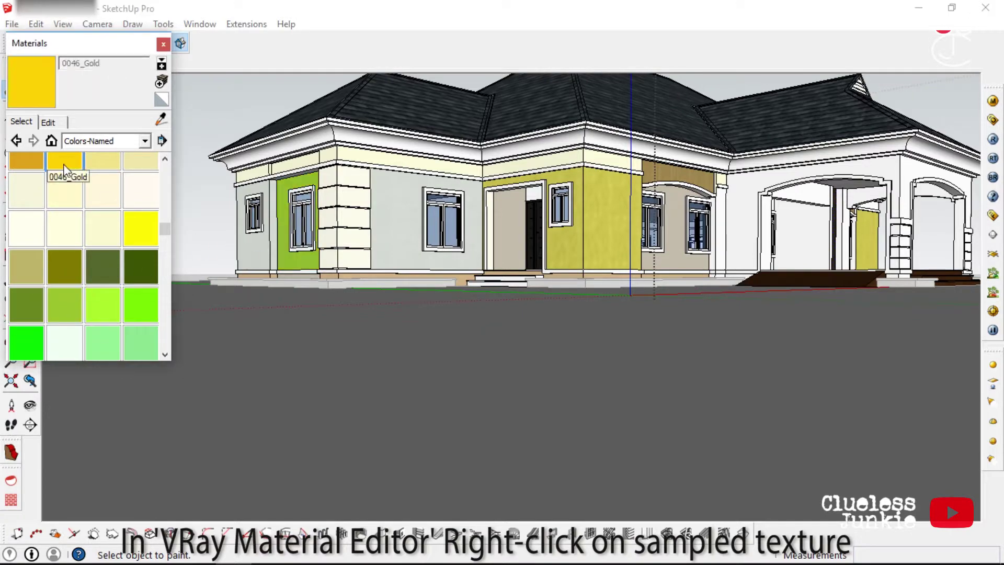
- Try 0046_Gold on the end wall section with the window beside the corner blocks
{"action": "left_click", "coordinate": [290, 257]}
{"action": "scroll", "coordinate": [291, 255], "scroll_direction": "down", "scroll_amount": 3}
{"action": "middle_click_drag", "start_coordinate": [648, 222], "coordinate": [713, 233]}
{"action": "scroll", "coordinate": [166, 293], "scroll_direction": "up", "scroll_amount": 1}
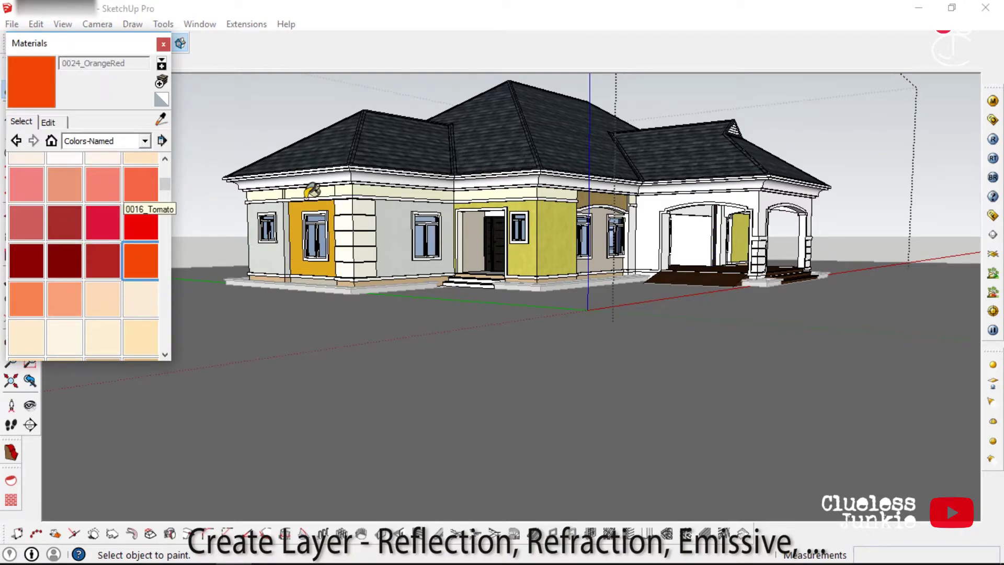
- Sample the 0053_Ivory material from the corner blocks at the end of the house
{"action": "middle_click_drag", "start_coordinate": [314, 191], "coordinate": [446, 343]}
{"action": "scroll", "coordinate": [292, 209], "scroll_direction": "up", "scroll_amount": 4}
{"action": "middle_click_drag", "start_coordinate": [262, 209], "coordinate": [218, 118]}
{"action": "scroll", "coordinate": [384, 165], "scroll_direction": "down", "scroll_amount": 8}
{"action": "middle_click_drag", "start_coordinate": [390, 163], "coordinate": [652, 179]}
{"action": "middle_click_drag", "start_coordinate": [302, 140], "coordinate": [851, 134]}
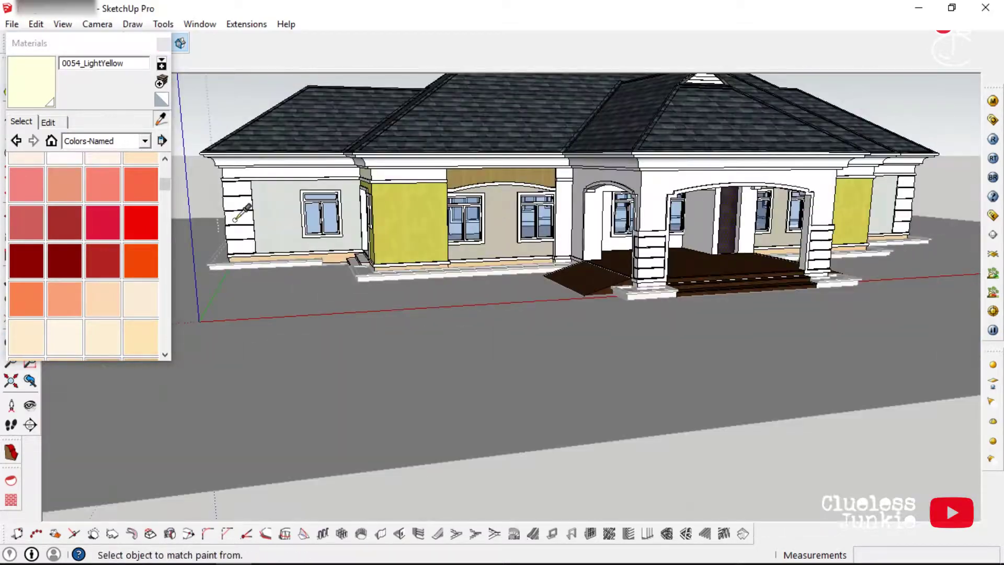
{"action": "left_click", "coordinate": [235, 220]}
{"action": "middle_click_drag", "start_coordinate": [816, 219], "coordinate": [638, 222]}
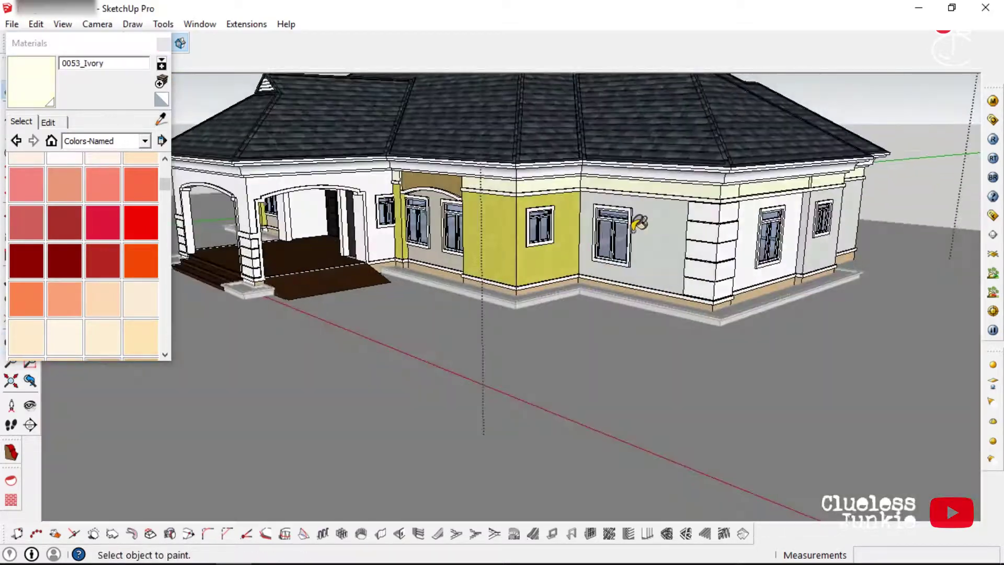
- Import the blue texture image and paint the corner blocks near the side entrance with it
{"action": "scroll", "coordinate": [638, 222], "scroll_direction": "up", "scroll_amount": 4}
{"action": "left_click", "coordinate": [12, 24]}
{"action": "left_click", "coordinate": [33, 230]}
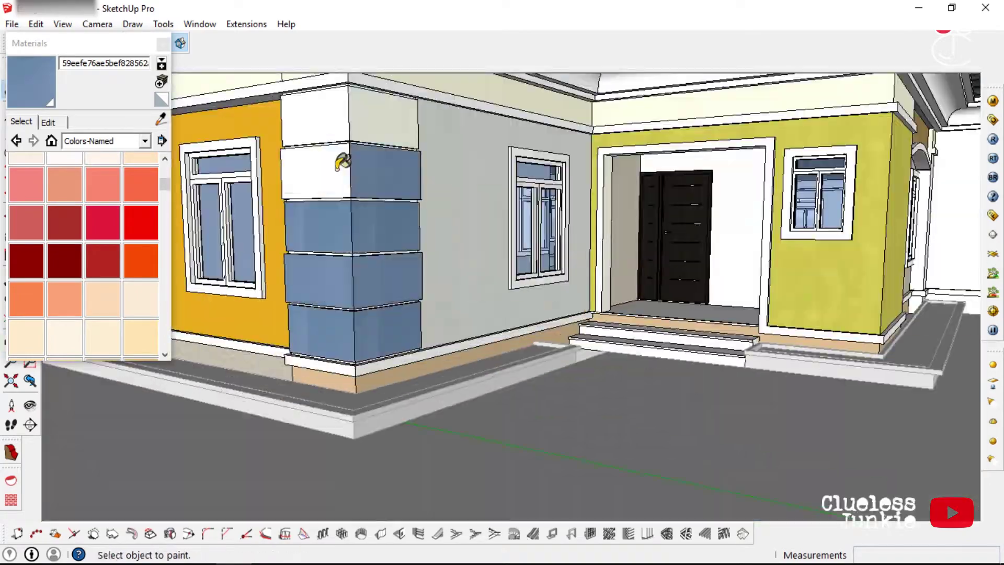
{"action": "left_click", "coordinate": [337, 169]}
{"action": "left_click", "coordinate": [384, 123]}
{"action": "left_click", "coordinate": [78, 43]}
- Paint the inset block panels on the front porch column with the blue texture
{"action": "middle_click_drag", "start_coordinate": [496, 190], "coordinate": [272, 189]}
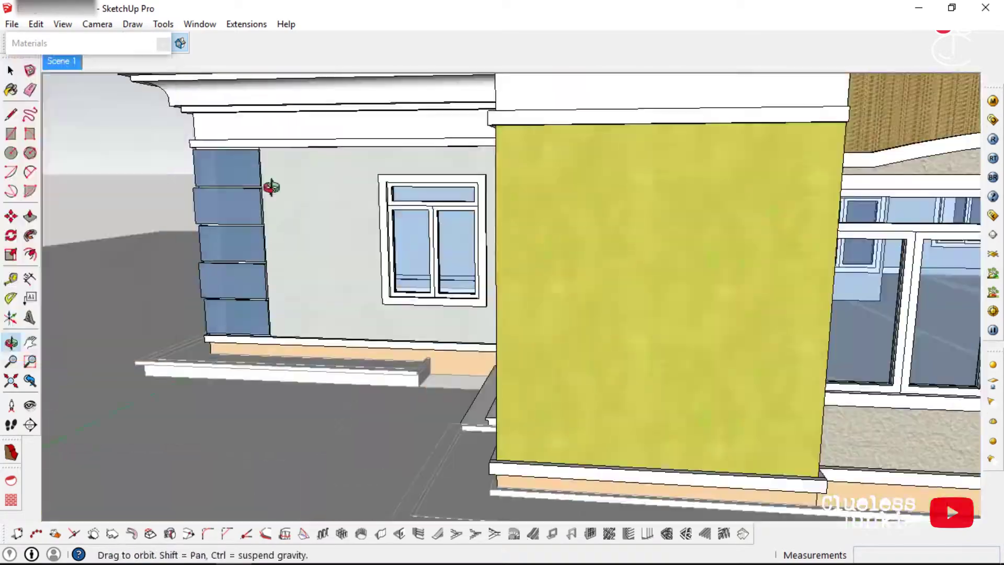
{"action": "scroll", "coordinate": [303, 265], "scroll_direction": "up", "scroll_amount": 5}
{"action": "scroll", "coordinate": [302, 265], "scroll_direction": "down", "scroll_amount": 10}
{"action": "mouse_move", "coordinate": [366, 209]}
{"action": "middle_mouse_down"}
{"action": "mouse_move", "coordinate": [652, 197]}
{"action": "mouse_move", "coordinate": [815, 211]}
{"action": "middle_mouse_up"}
{"action": "scroll", "coordinate": [481, 246], "scroll_direction": "up", "scroll_amount": 6}
{"action": "left_click", "coordinate": [721, 292]}
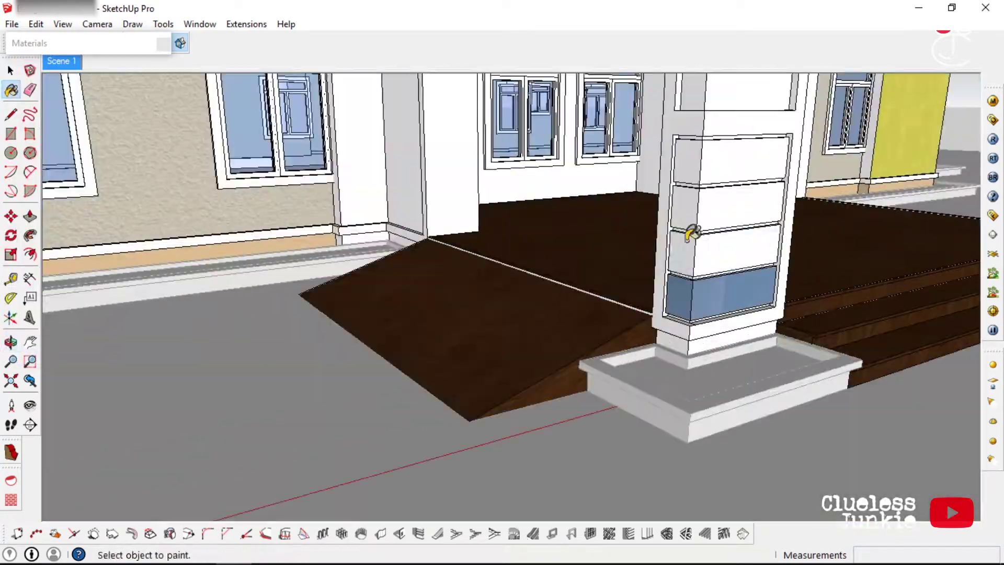
{"action": "left_click", "coordinate": [726, 235]}
{"action": "scroll", "coordinate": [480, 265], "scroll_direction": "down", "scroll_amount": 5}
{"action": "mouse_move", "coordinate": [479, 265]}
{"action": "middle_mouse_down"}
{"action": "mouse_move", "coordinate": [551, 179]}
{"action": "mouse_move", "coordinate": [396, 208]}
{"action": "middle_mouse_up"}
- Paint the porch walls and arches with the Cladding plaster white material
{"action": "left_click", "coordinate": [79, 43]}
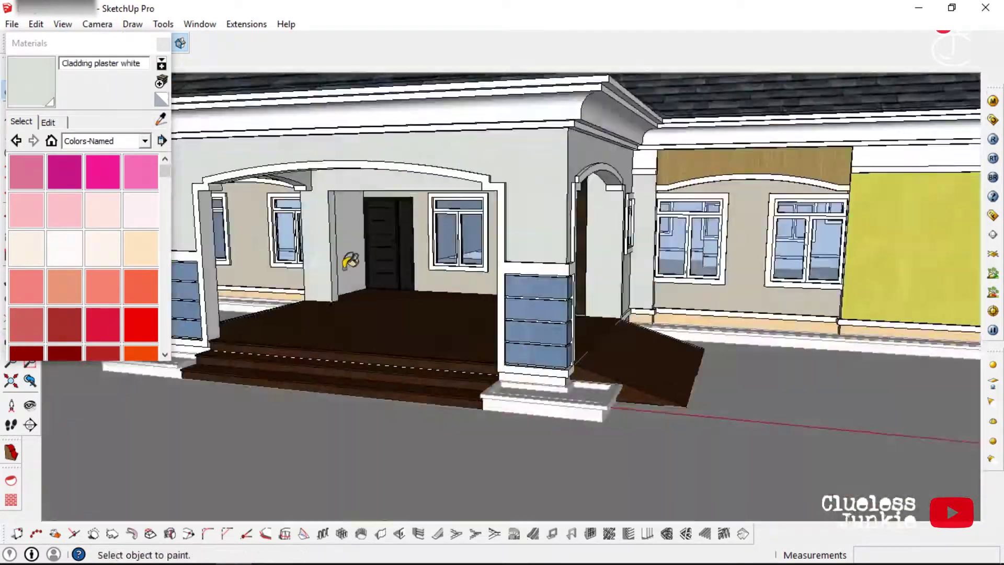
{"action": "scroll", "coordinate": [757, 369], "scroll_direction": "up", "scroll_amount": 3}
{"action": "key", "text": "m"}
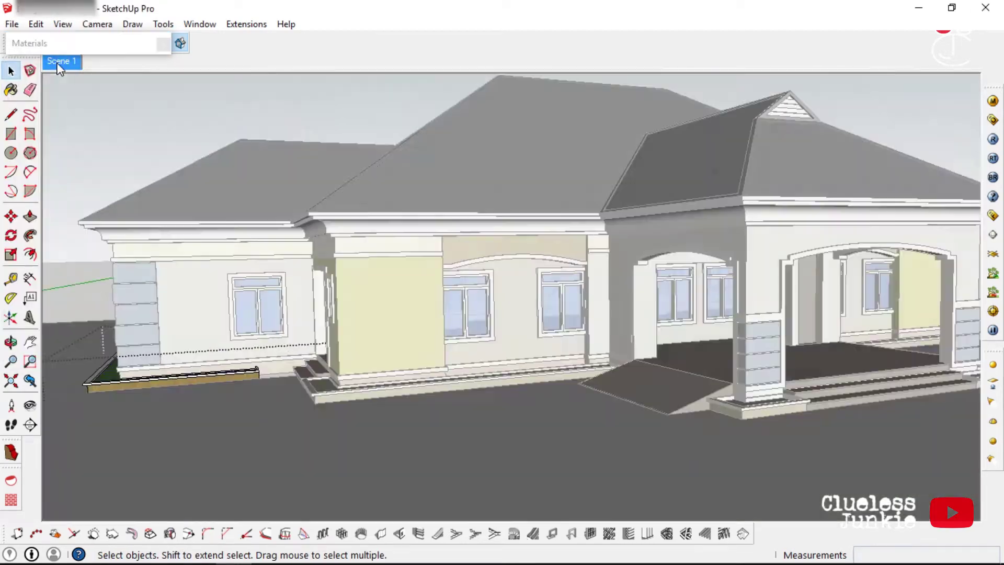
- Add a second scene with a front view of the porch and switch to it
{"action": "middle_click_drag", "start_coordinate": [471, 361], "coordinate": [524, 363]}
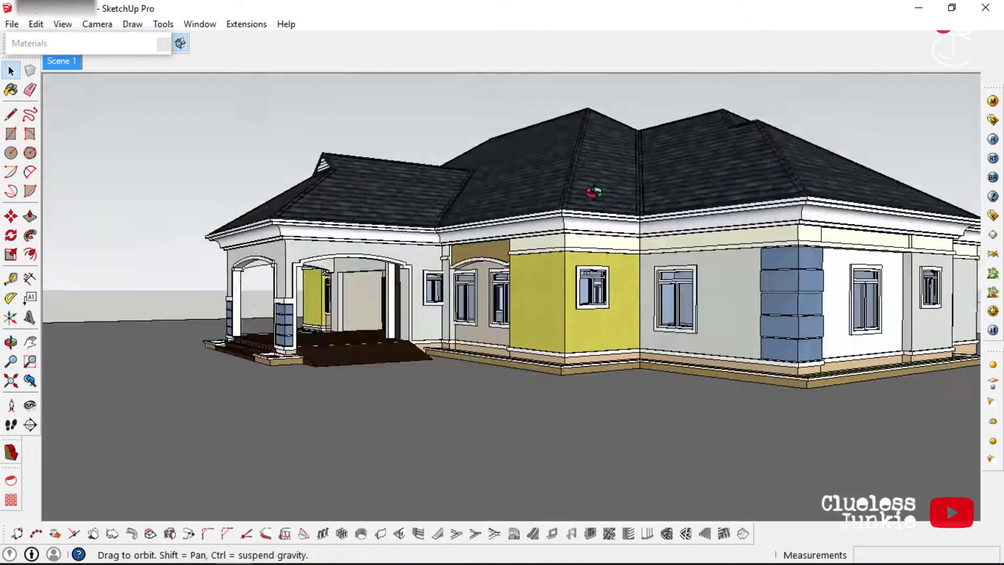
{"action": "left_click_drag", "start_coordinate": [591, 195], "coordinate": [292, 282]}
{"action": "key", "text": "space"}
{"action": "right_click", "coordinate": [62, 62]}
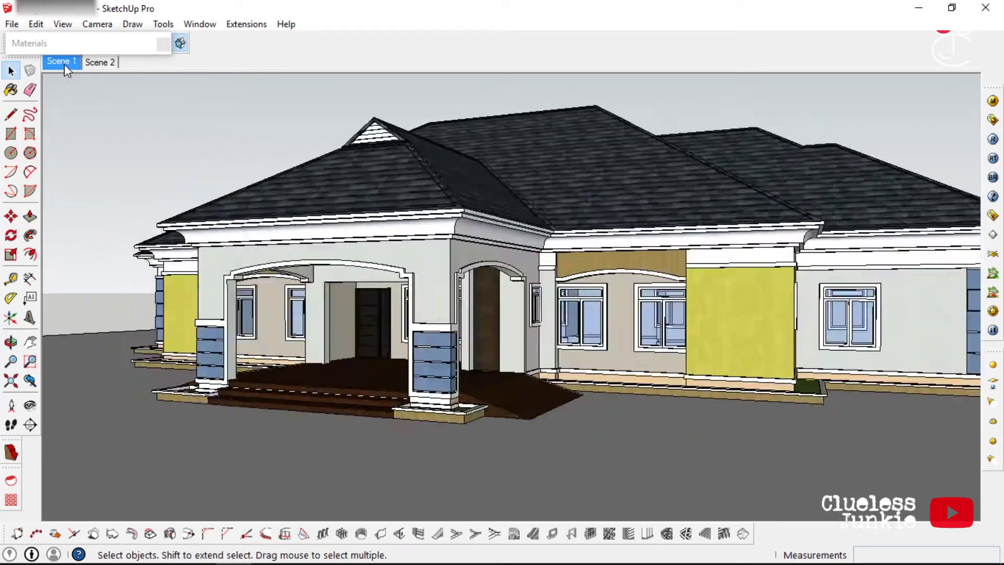
{"action": "left_click", "coordinate": [98, 61]}
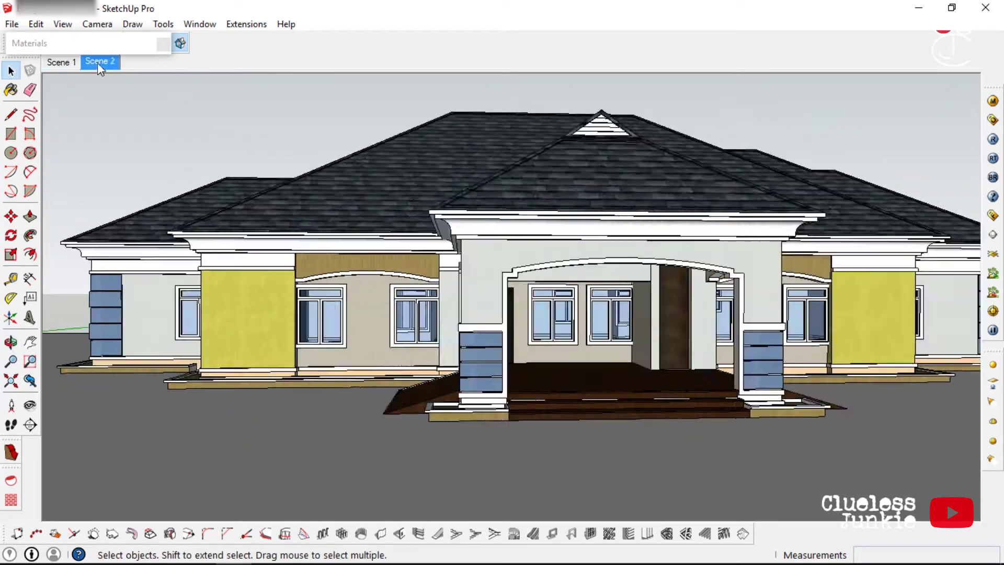
- Apply the imported dark concrete texture to the ground around the house with an image width of 5000 mm
{"action": "key", "text": "b"}
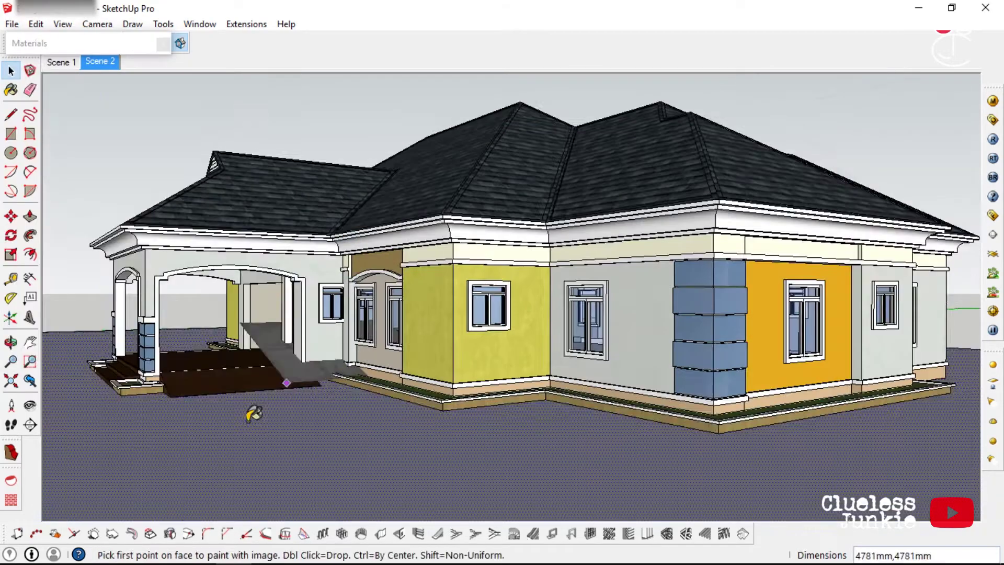
{"action": "left_click", "coordinate": [272, 418]}
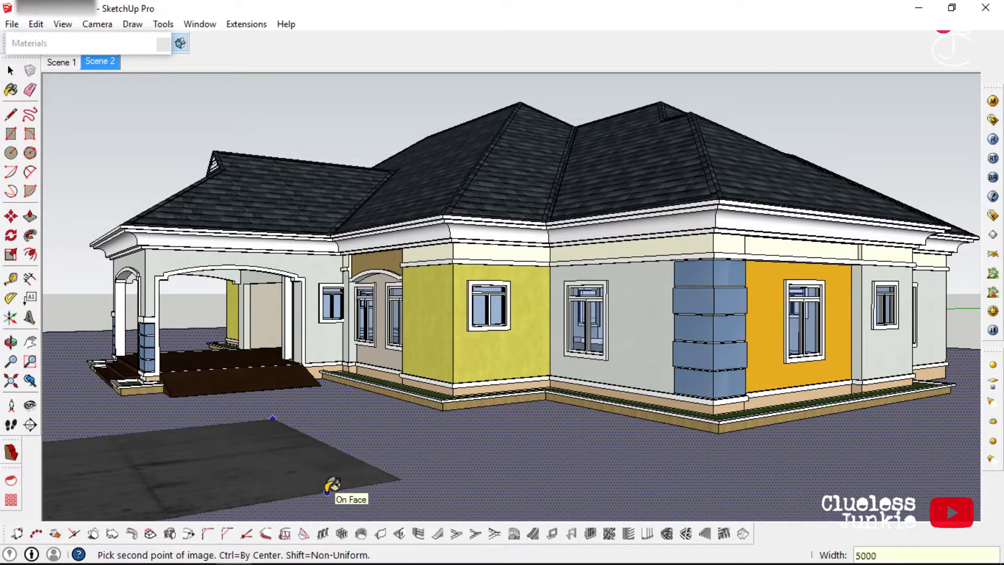
{"action": "key", "text": "Escape"}
{"action": "middle_click_drag", "start_coordinate": [340, 442], "coordinate": [443, 304]}
{"action": "left_click", "coordinate": [443, 303]}
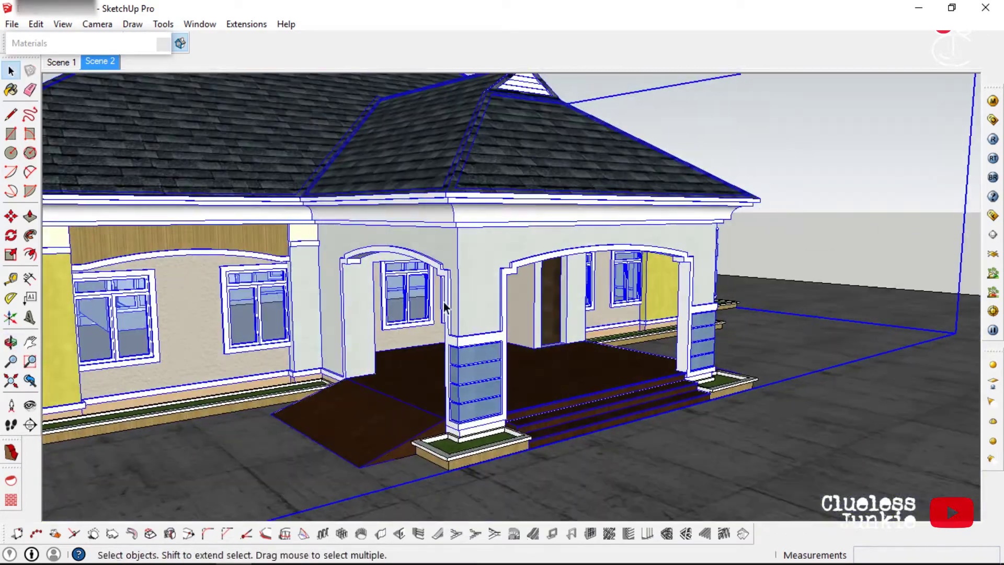
{"action": "scroll", "coordinate": [443, 304], "scroll_direction": "down", "scroll_amount": 2}
- Place the palm cluster component on the paving in front of the house and scale it uniformly to about 0.50
{"action": "left_click", "coordinate": [12, 24]}
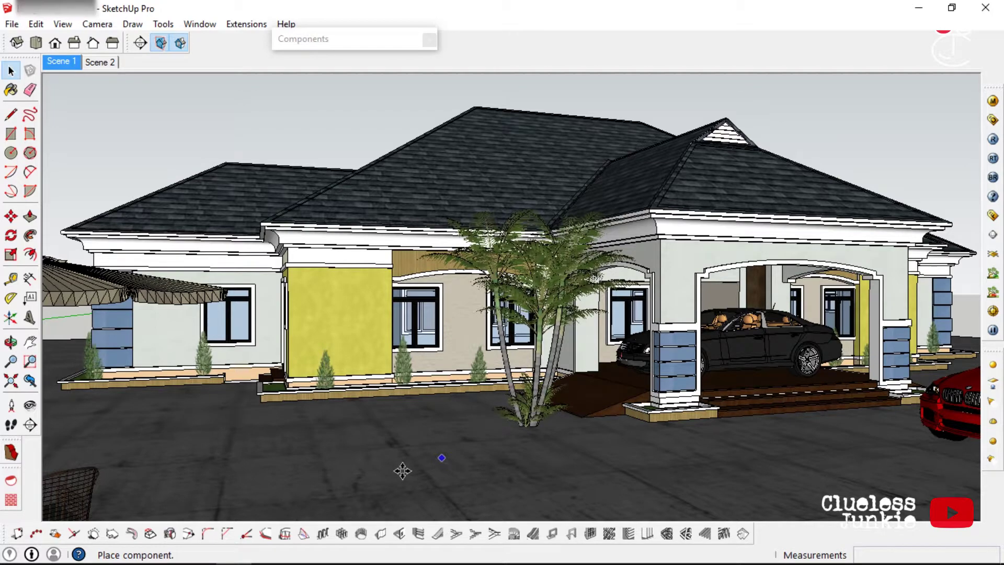
{"action": "left_click", "coordinate": [500, 393]}
{"action": "middle_click_drag", "start_coordinate": [500, 394], "coordinate": [514, 473]}
{"action": "left_click", "coordinate": [11, 254]}
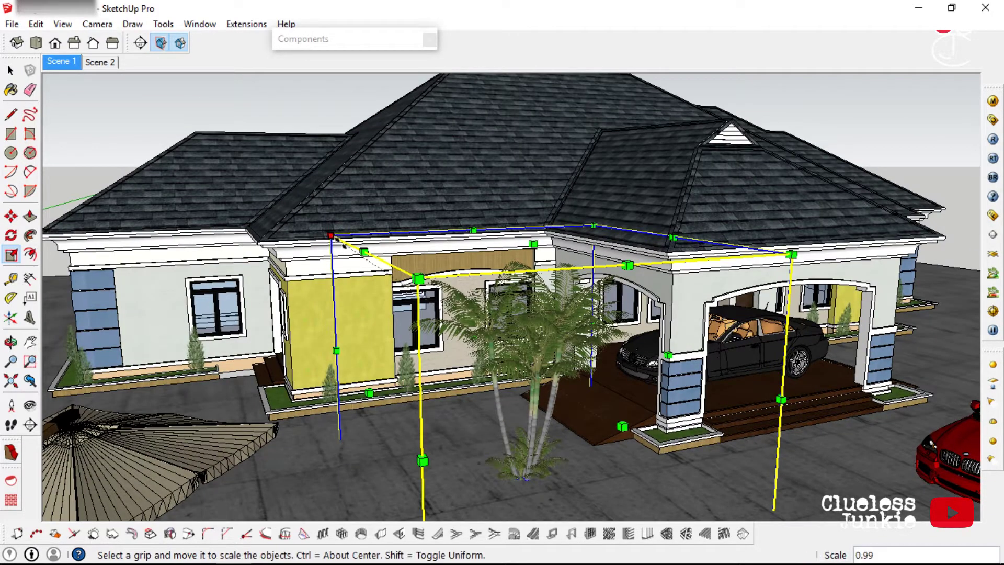
{"action": "left_click_drag", "start_coordinate": [331, 236], "coordinate": [534, 398]}
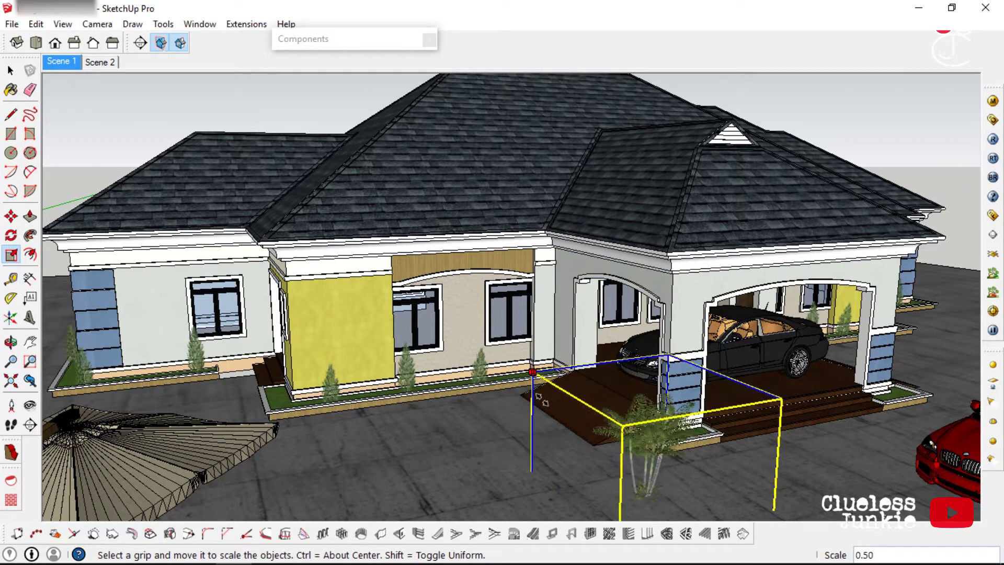
{"action": "middle_click_drag", "start_coordinate": [534, 398], "coordinate": [670, 456]}
{"action": "scroll", "coordinate": [670, 457], "scroll_direction": "down", "scroll_amount": 3}
{"action": "scroll", "coordinate": [645, 444], "scroll_direction": "up", "scroll_amount": 4}
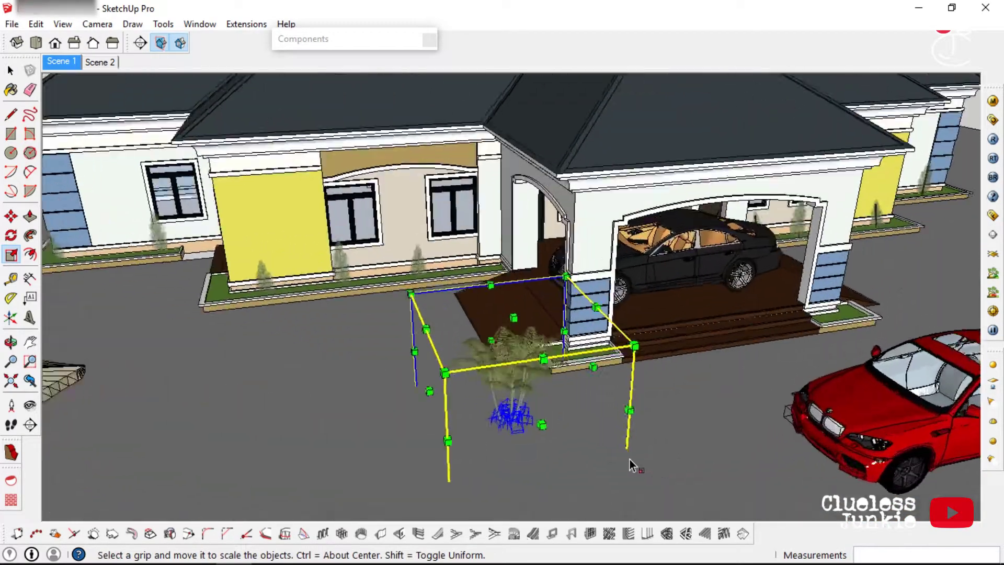
- Move the palm cluster into the grass planter at the base of the porch column nearest the ramp
{"action": "key", "text": "m"}
{"action": "scroll", "coordinate": [501, 418], "scroll_direction": "up", "scroll_amount": 4}
{"action": "left_click", "coordinate": [478, 457]}
{"action": "scroll", "coordinate": [642, 265], "scroll_direction": "up", "scroll_amount": 2}
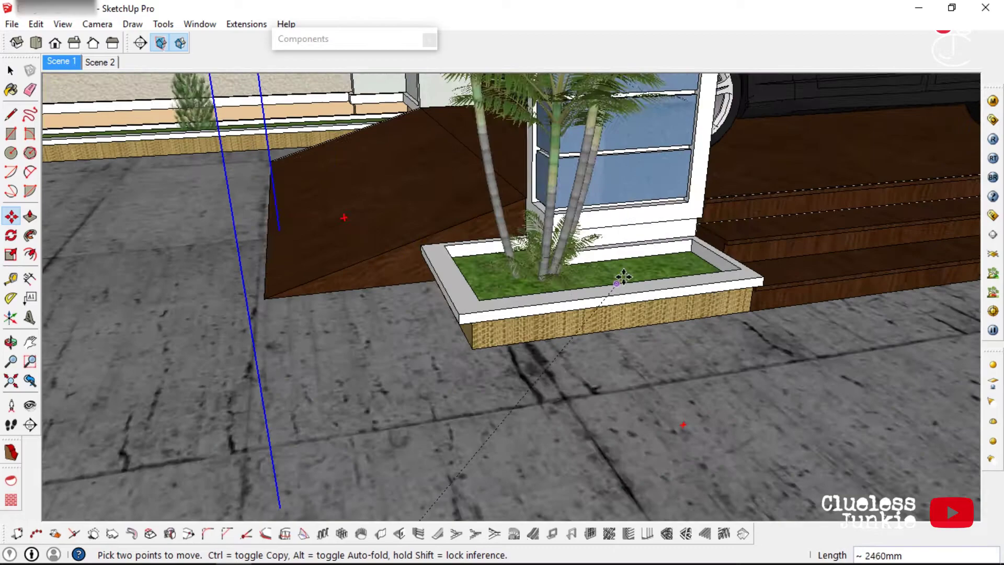
{"action": "left_click", "coordinate": [622, 277]}
{"action": "middle_click_drag", "start_coordinate": [622, 278], "coordinate": [654, 281]}
{"action": "scroll", "coordinate": [524, 336], "scroll_direction": "down", "scroll_amount": 2}
{"action": "left_click", "coordinate": [702, 406]}
{"action": "left_click", "coordinate": [685, 413]}
{"action": "scroll", "coordinate": [581, 320], "scroll_direction": "down", "scroll_amount": 3}
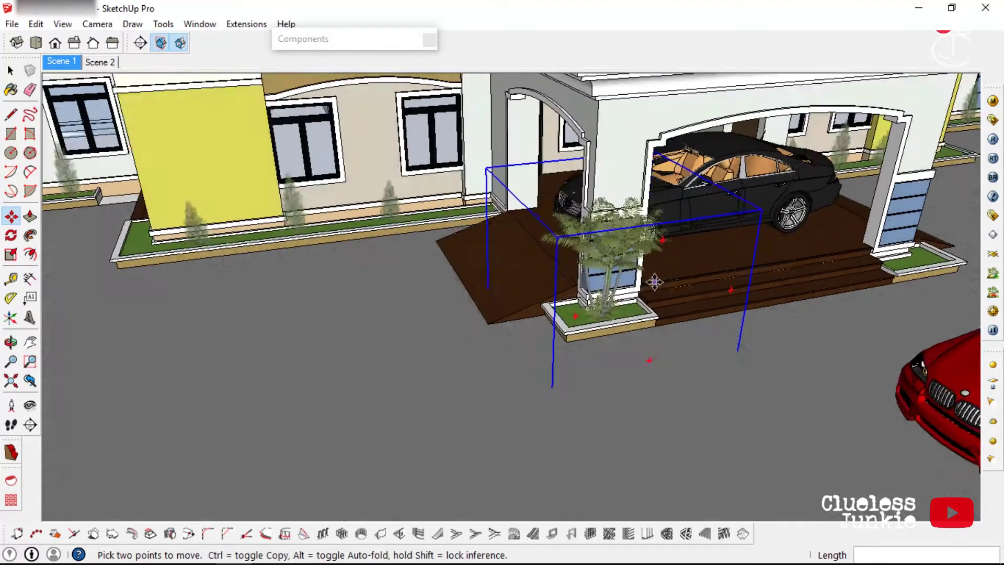
{"action": "scroll", "coordinate": [653, 281], "scroll_direction": "up", "scroll_amount": 1}
- Import the fan palm component, place it on the paving beside the ramp and scale it down
{"action": "left_click", "coordinate": [11, 70]}
{"action": "left_click", "coordinate": [12, 25]}
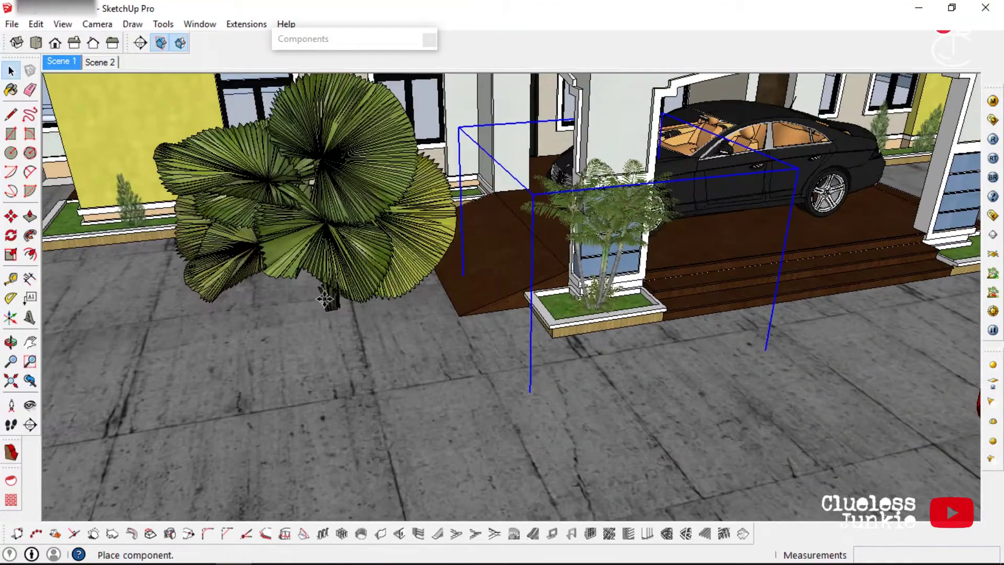
{"action": "left_click", "coordinate": [323, 296]}
{"action": "middle_click_drag", "start_coordinate": [323, 296], "coordinate": [339, 285]}
{"action": "left_click", "coordinate": [11, 260]}
{"action": "left_click_drag", "start_coordinate": [390, 80], "coordinate": [266, 271]}
- Move the fan palm to the planter bed in front of the yellow wall block
{"action": "key", "text": "m"}
{"action": "left_click", "coordinate": [268, 347]}
{"action": "scroll", "coordinate": [225, 272], "scroll_direction": "up", "scroll_amount": 4}
{"action": "middle_click_drag", "start_coordinate": [227, 268], "coordinate": [466, 404]}
{"action": "left_click", "coordinate": [440, 375]}
- Scale the fan palm down further and reposition it in the bed between the first two conifers
{"action": "key", "text": "s"}
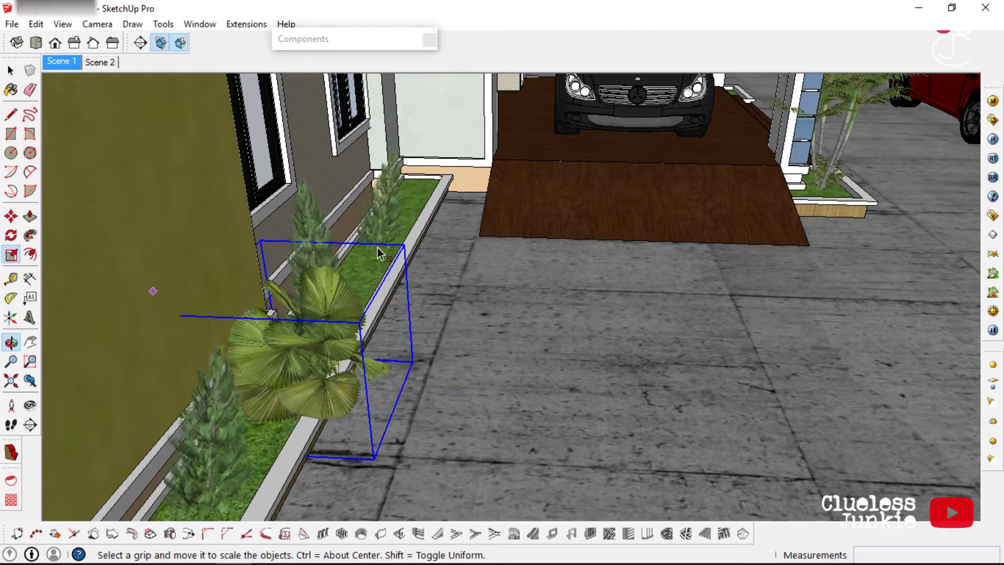
{"action": "left_click_drag", "start_coordinate": [406, 243], "coordinate": [404, 332]}
{"action": "middle_click_drag", "start_coordinate": [403, 331], "coordinate": [130, 220]}
{"action": "key", "text": "m"}
{"action": "left_click", "coordinate": [186, 325]}
{"action": "scroll", "coordinate": [128, 222], "scroll_direction": "up", "scroll_amount": 1}
{"action": "left_click", "coordinate": [255, 275]}
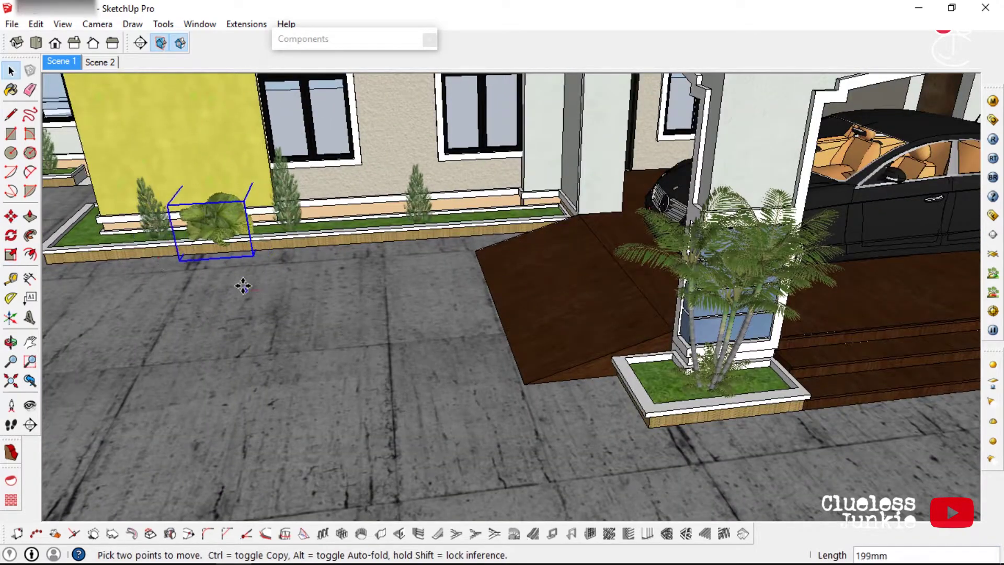
- Adjust the spacing in the planter bed by setting the conifer at its outer end farther from the fan palm
{"action": "key", "text": "m"}
{"action": "left_click", "coordinate": [221, 320]}
{"action": "key", "text": "ctrl+z"}
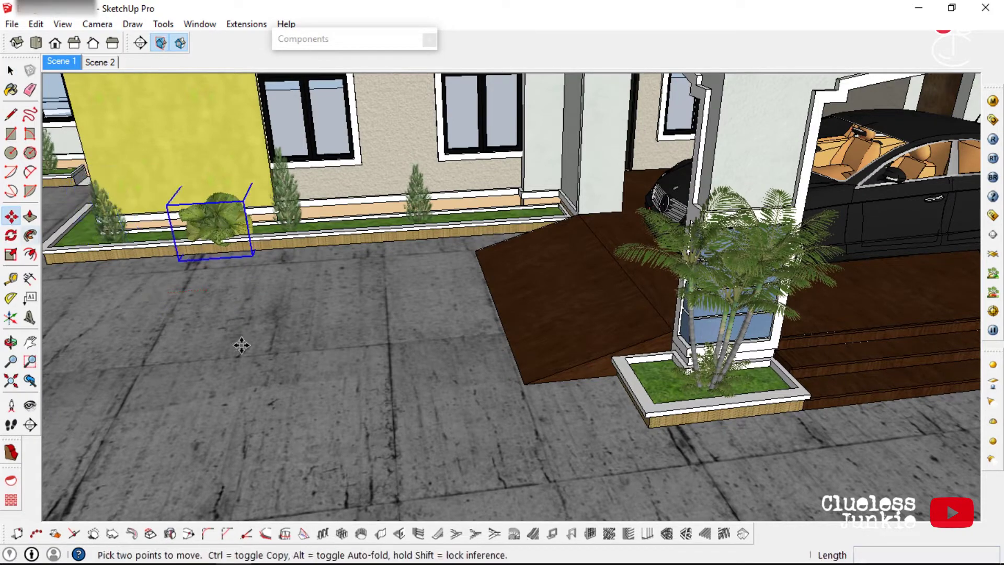
{"action": "left_click", "coordinate": [281, 233]}
{"action": "key", "text": "space"}
{"action": "middle_click_drag", "start_coordinate": [228, 211], "coordinate": [143, 153]}
{"action": "scroll", "coordinate": [144, 152], "scroll_direction": "up", "scroll_amount": 3}
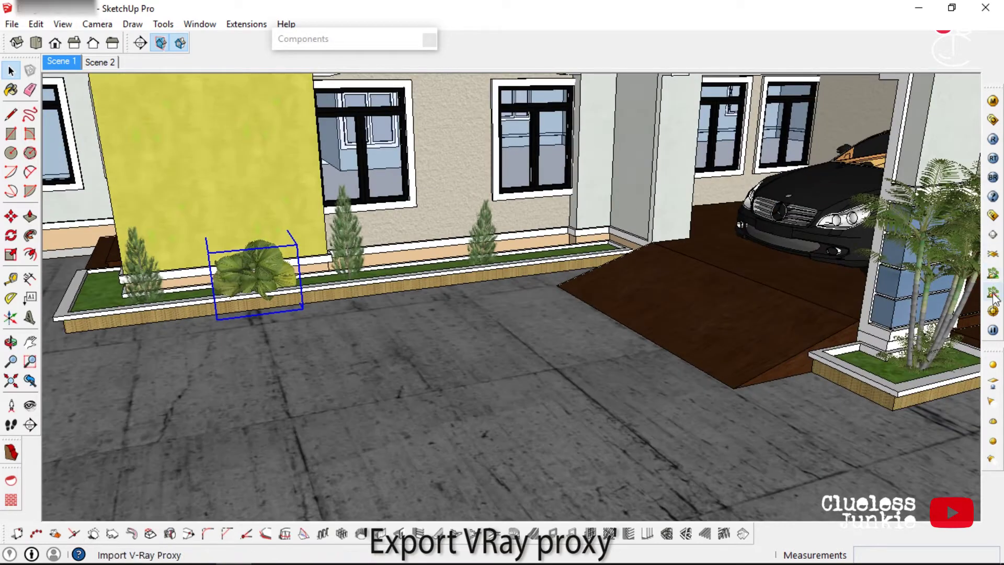
- Export the fan palm as a single V-Ray mesh file named palm stout, with proxies created automatically
{"action": "left_click", "coordinate": [993, 273]}
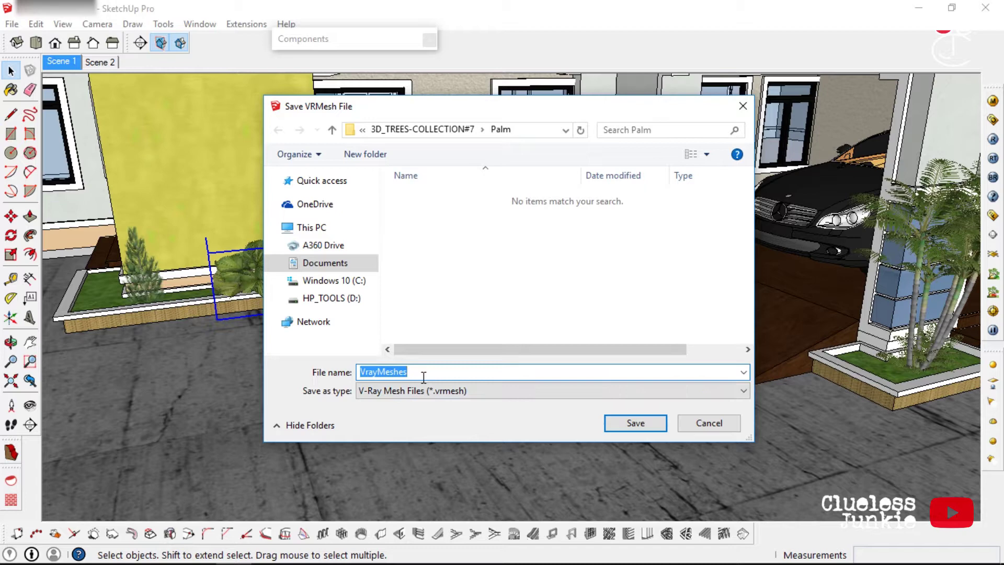
{"action": "type", "text": "palm stout"}
{"action": "left_click", "coordinate": [639, 429]}
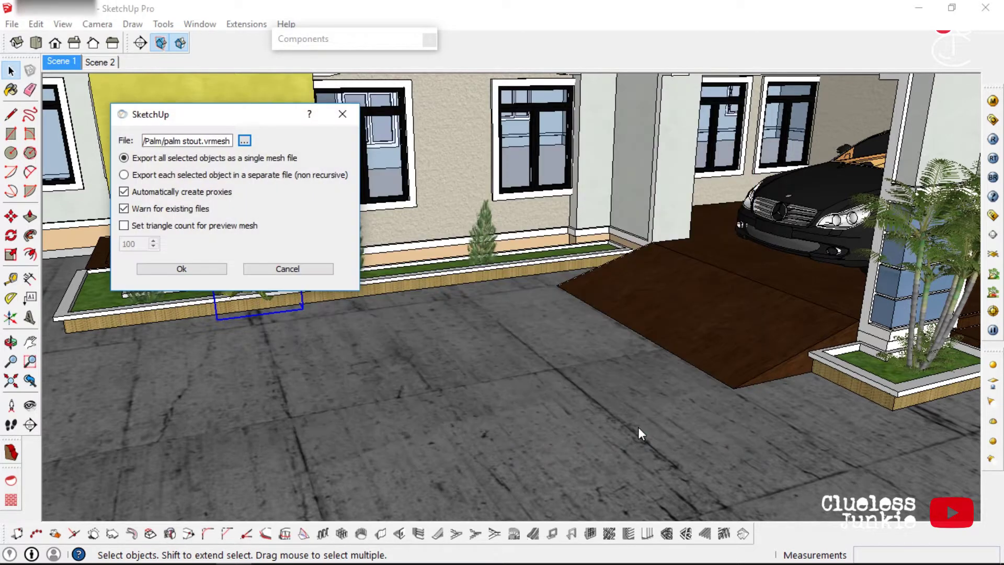
{"action": "left_click", "coordinate": [182, 269]}
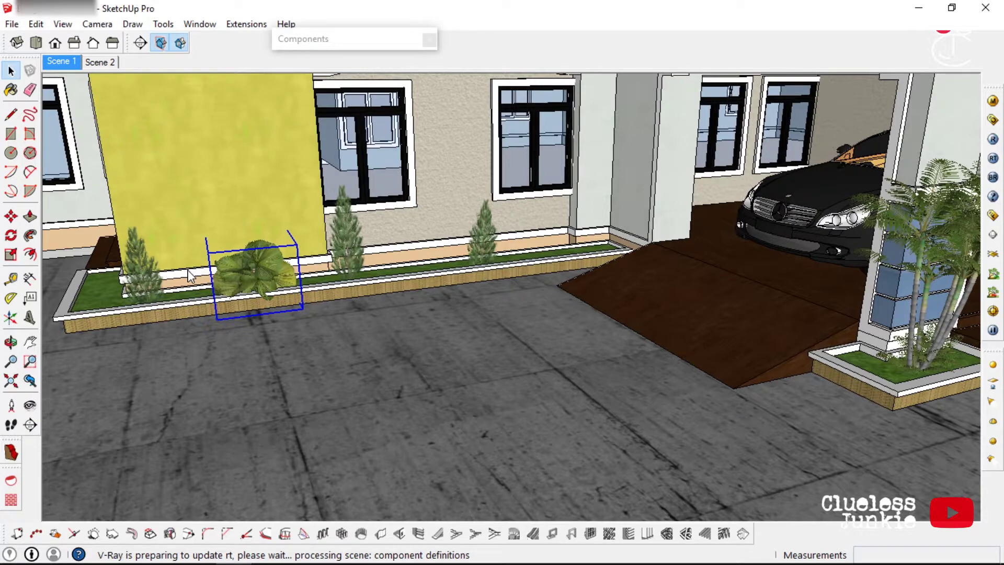
- Move the conifer nearest the ramp farther along the planter bed, away from the middle conifer
{"action": "middle_click_drag", "start_coordinate": [192, 271], "coordinate": [489, 240]}
{"action": "left_click", "coordinate": [488, 240]}
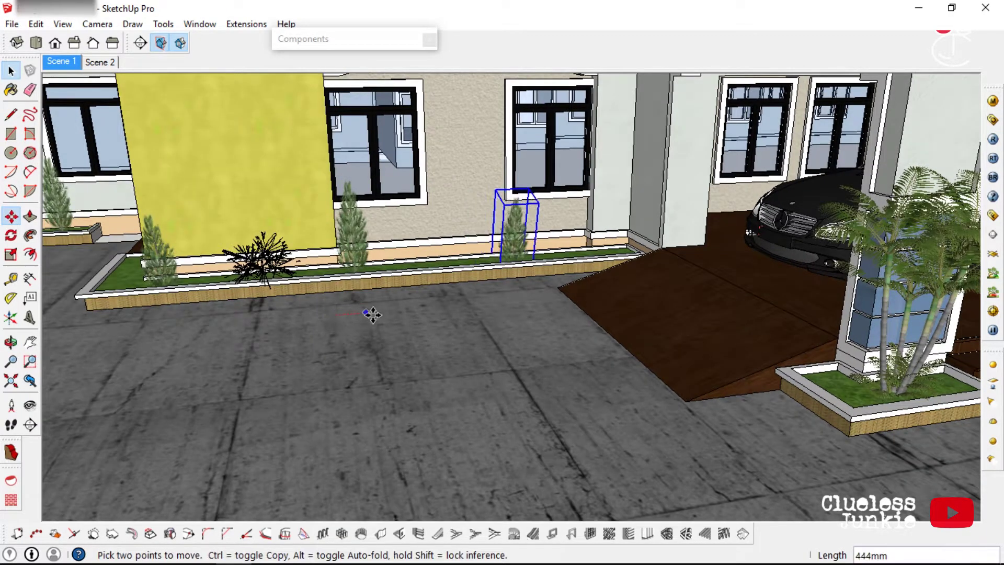
{"action": "key", "text": "space"}
- Copy the palm proxy into the gap between the second and third conifers and rescale the copy slightly
{"action": "left_click", "coordinate": [259, 259]}
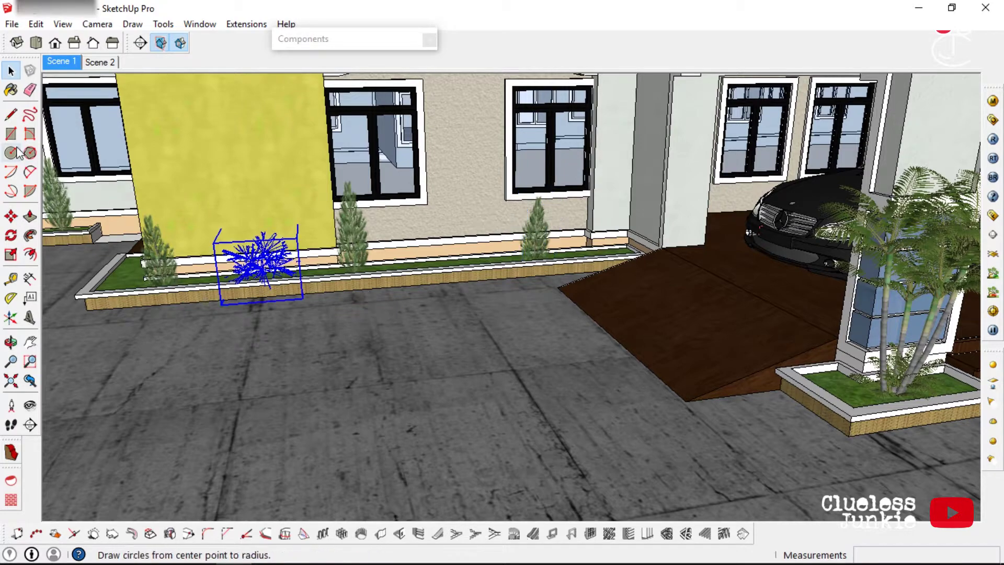
{"action": "left_click", "coordinate": [9, 222]}
{"action": "key", "text": "ctrl"}
{"action": "left_click", "coordinate": [252, 339]}
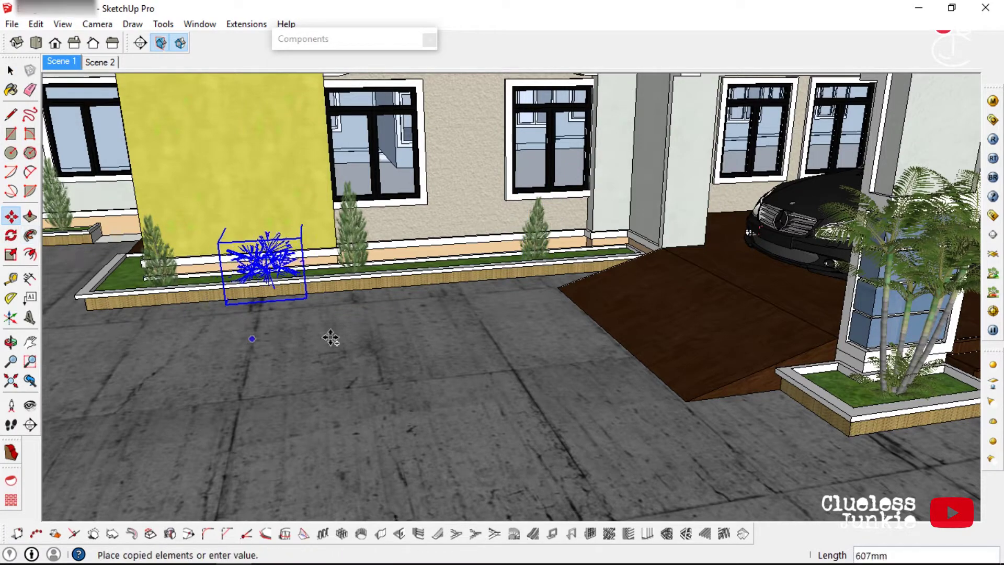
{"action": "left_click", "coordinate": [484, 307]}
{"action": "scroll", "coordinate": [536, 287], "scroll_direction": "down", "scroll_amount": 3}
{"action": "middle_click_drag", "start_coordinate": [542, 285], "coordinate": [434, 327]}
{"action": "left_click", "coordinate": [11, 255]}
{"action": "scroll", "coordinate": [445, 244], "scroll_direction": "up", "scroll_amount": 4}
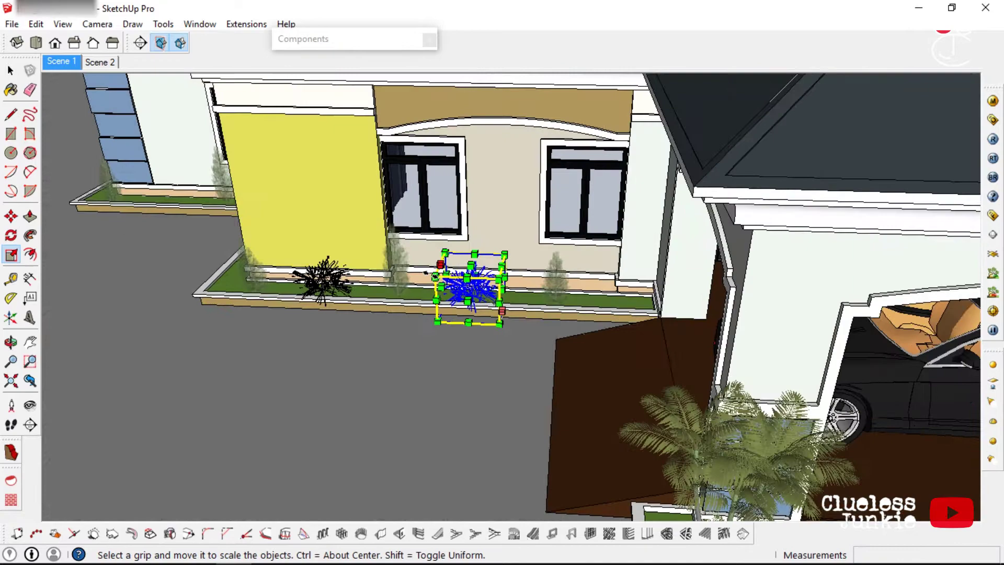
{"action": "left_click", "coordinate": [434, 276]}
- Copy the palm proxy in front of the yellow wall to the planter beyond the entrance steps and rotate the copy
{"action": "scroll", "coordinate": [478, 249], "scroll_direction": "down", "scroll_amount": 2}
{"action": "middle_click_drag", "start_coordinate": [385, 257], "coordinate": [419, 264]}
{"action": "key", "text": "space"}
{"action": "left_click", "coordinate": [366, 286]}
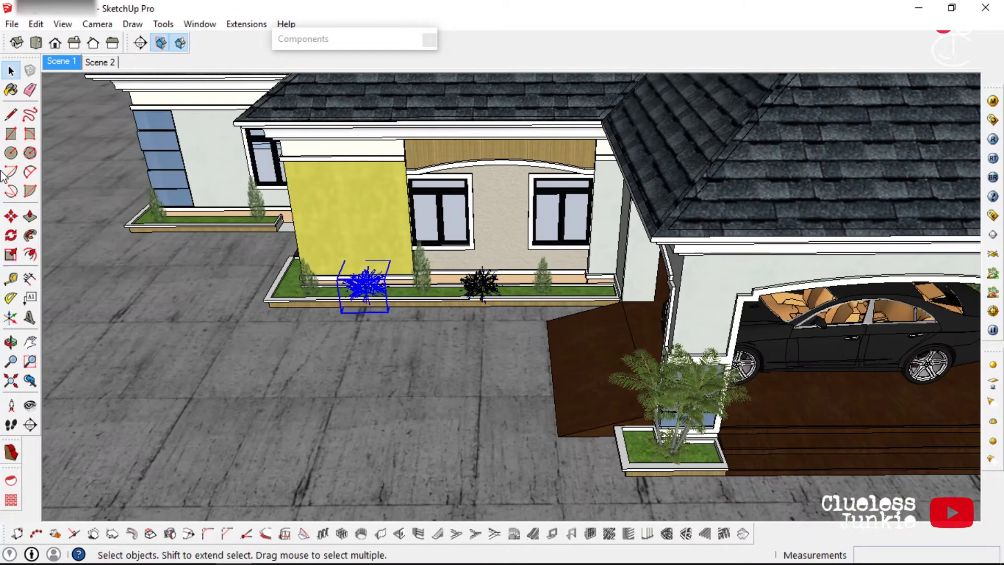
{"action": "key", "text": "ctrl"}
{"action": "left_click", "coordinate": [346, 327]}
{"action": "left_click", "coordinate": [191, 272]}
{"action": "key", "text": "q"}
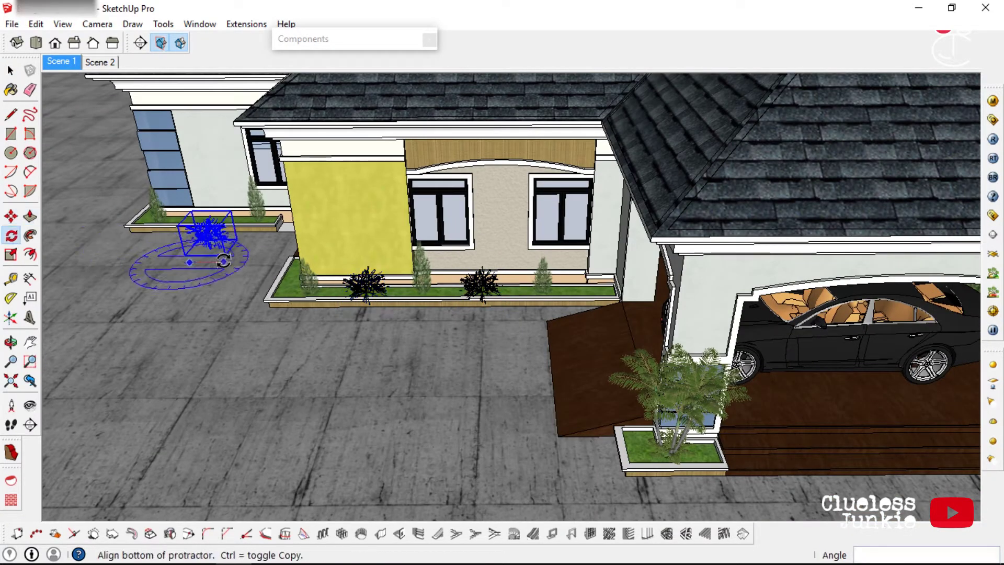
{"action": "left_click", "coordinate": [97, 197]}
- Move the rotated palm proxy into the grass bed between the two conifers beside the entrance steps
{"action": "key", "text": "m"}
{"action": "middle_click_drag", "start_coordinate": [94, 387], "coordinate": [177, 429]}
{"action": "left_click", "coordinate": [190, 426]}
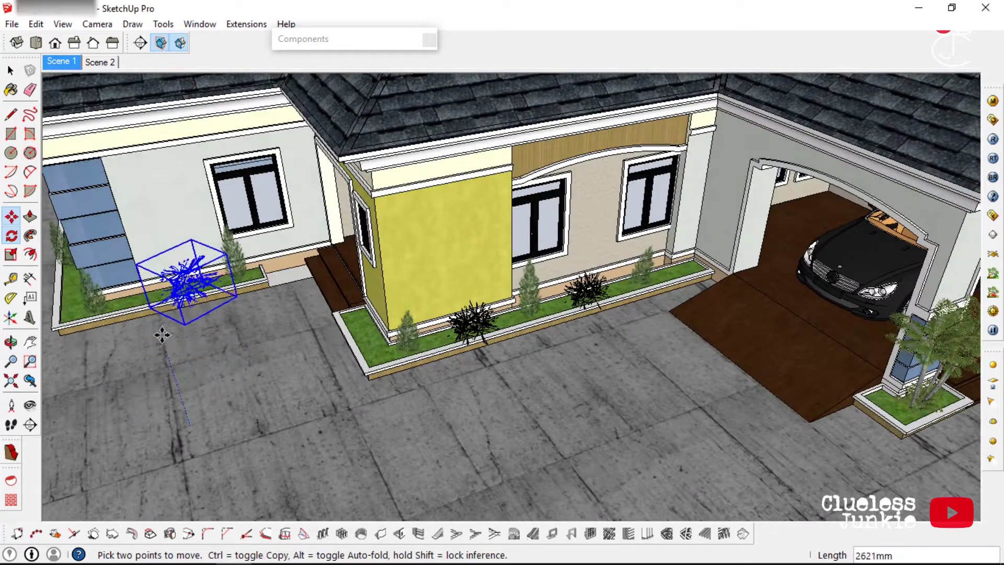
{"action": "middle_click_drag", "start_coordinate": [174, 338], "coordinate": [204, 313]}
{"action": "scroll", "coordinate": [314, 387], "scroll_direction": "up", "scroll_amount": 5}
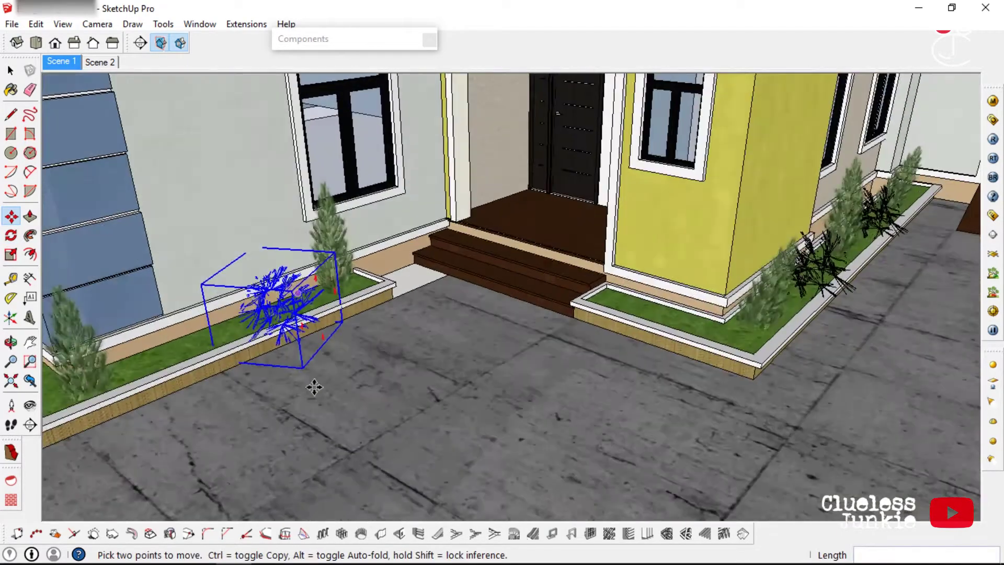
{"action": "left_click", "coordinate": [255, 391]}
- Copy the palm proxy to the bed at the yellow block's corner on the other side of the carport and scale it up
{"action": "scroll", "coordinate": [316, 320], "scroll_direction": "down", "scroll_amount": 6}
{"action": "middle_click_drag", "start_coordinate": [248, 368], "coordinate": [126, 236]}
{"action": "scroll", "coordinate": [277, 269], "scroll_direction": "up", "scroll_amount": 3}
{"action": "scroll", "coordinate": [281, 272], "scroll_direction": "down", "scroll_amount": 5}
{"action": "scroll", "coordinate": [660, 336], "scroll_direction": "up", "scroll_amount": 5}
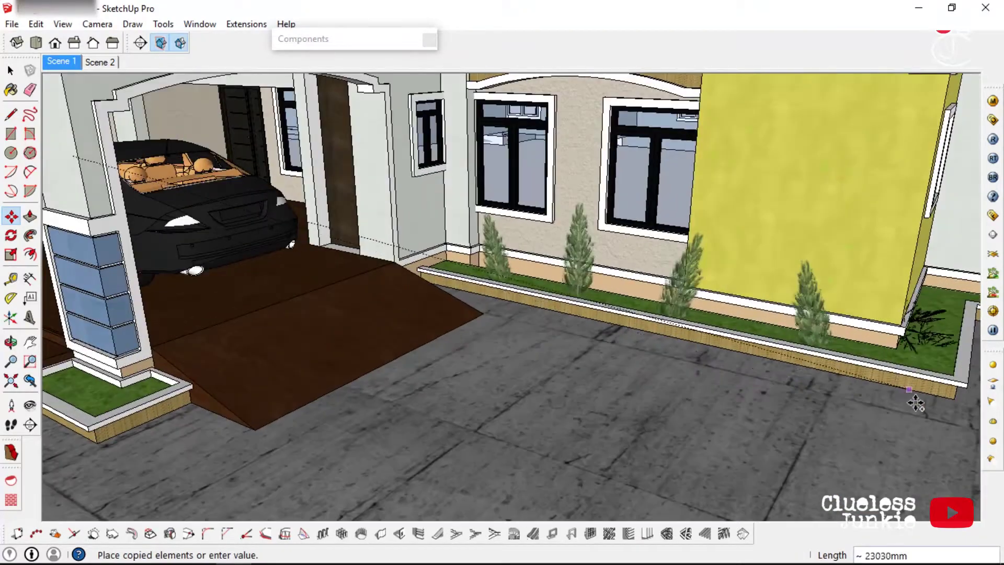
{"action": "left_click", "coordinate": [939, 417]}
{"action": "scroll", "coordinate": [737, 199], "scroll_direction": "down", "scroll_amount": 3}
{"action": "left_click", "coordinate": [11, 255]}
{"action": "scroll", "coordinate": [945, 323], "scroll_direction": "up", "scroll_amount": 3}
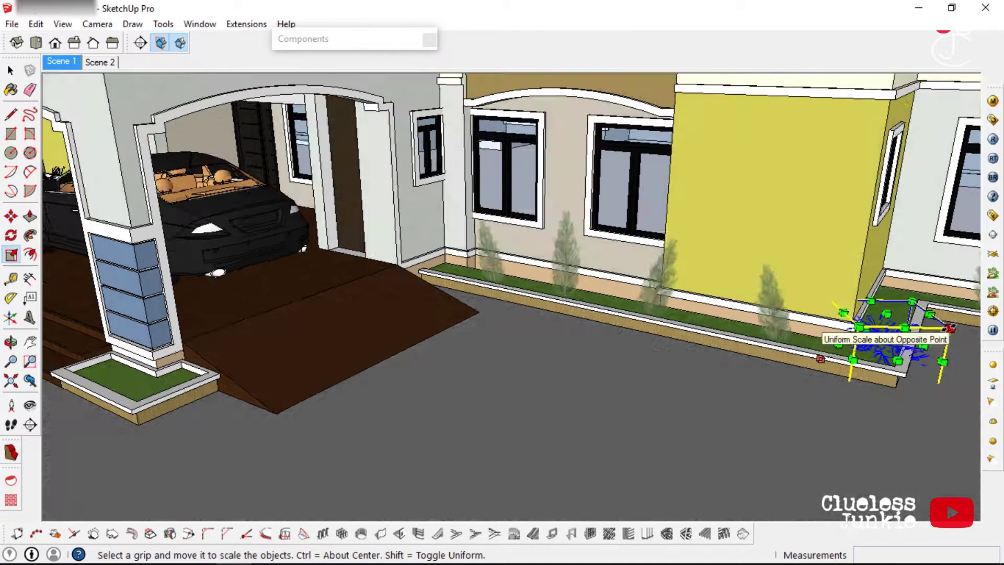
{"action": "left_click", "coordinate": [949, 328]}
{"action": "left_click", "coordinate": [962, 324]}
- Shift the palm proxy to sit within the bed around the yellow block's corner and scale it down slightly
{"action": "middle_click_drag", "start_coordinate": [779, 268], "coordinate": [698, 245]}
{"action": "key", "text": "m"}
{"action": "left_click", "coordinate": [790, 425]}
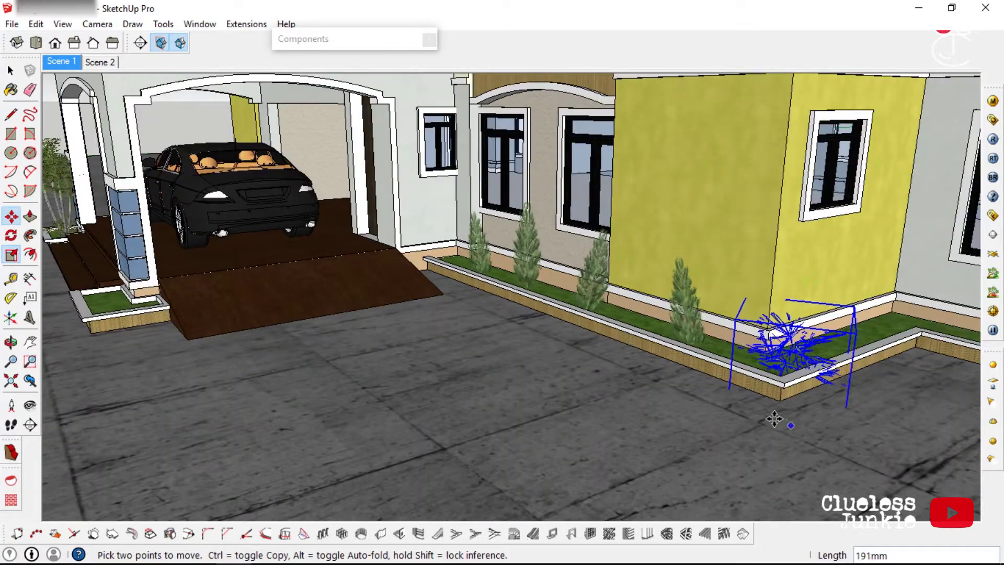
{"action": "left_click", "coordinate": [764, 414]}
{"action": "middle_click_drag", "start_coordinate": [825, 399], "coordinate": [910, 369]}
{"action": "scroll", "coordinate": [867, 289], "scroll_direction": "up", "scroll_amount": 3}
{"action": "key", "text": "s"}
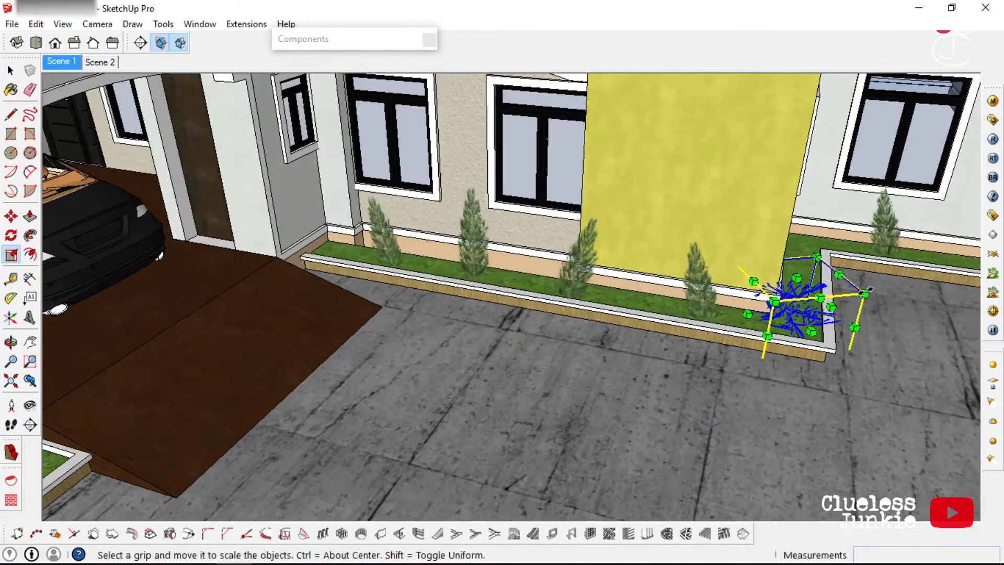
{"action": "left_click", "coordinate": [842, 313]}
- Copy the two palm proxies from the front bed into the conifer bed on the other side of the carport
{"action": "scroll", "coordinate": [526, 262], "scroll_direction": "down", "scroll_amount": 4}
{"action": "middle_click_drag", "start_coordinate": [836, 313], "coordinate": [616, 272]}
{"action": "scroll", "coordinate": [470, 225], "scroll_direction": "down", "scroll_amount": 3}
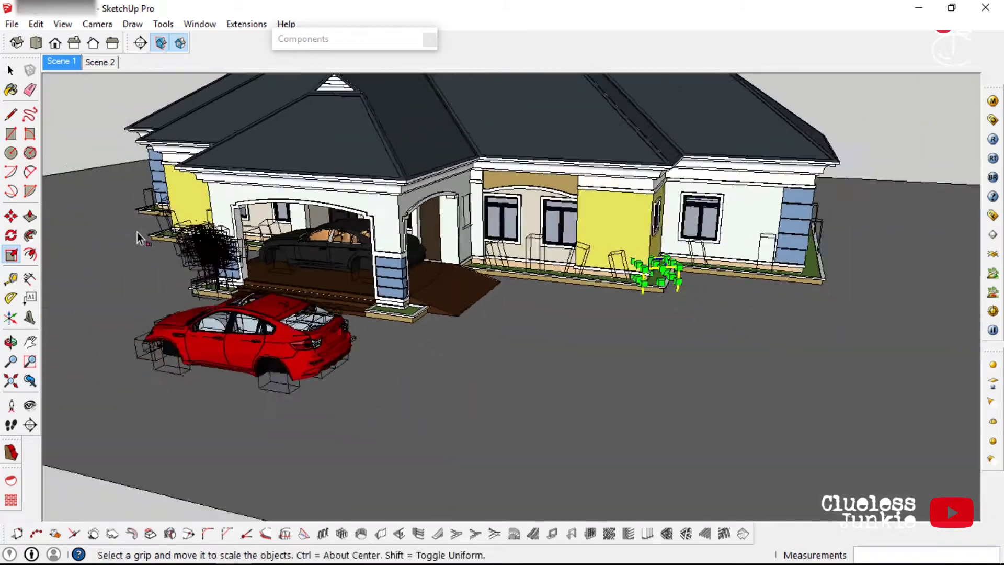
{"action": "middle_click_drag", "start_coordinate": [335, 261], "coordinate": [465, 292]}
{"action": "key", "text": "space"}
{"action": "key", "text": "ctrl"}
{"action": "left_click", "coordinate": [156, 322]}
{"action": "middle_click_drag", "start_coordinate": [660, 317], "coordinate": [513, 282]}
{"action": "scroll", "coordinate": [650, 298], "scroll_direction": "up", "scroll_amount": 4}
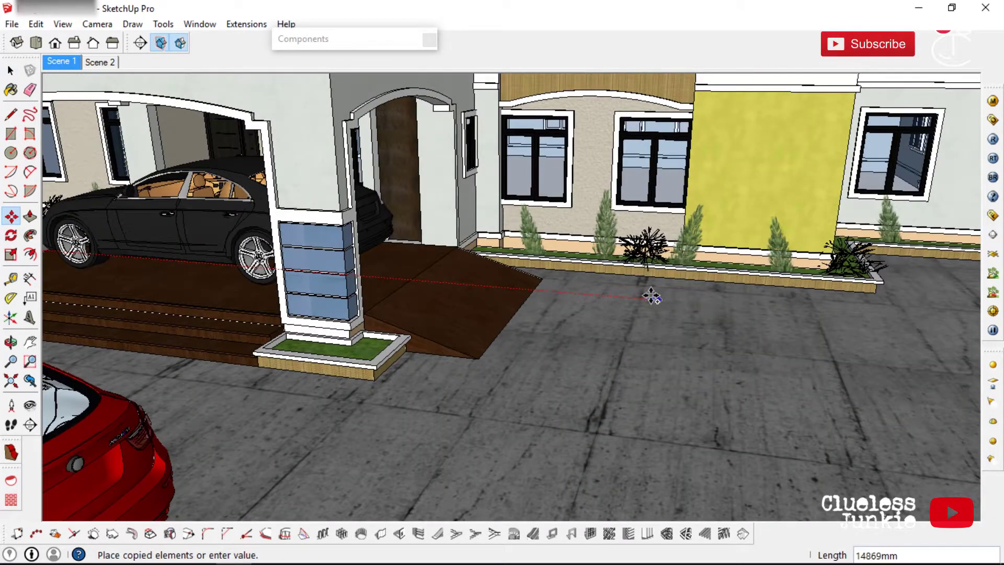
{"action": "left_click", "coordinate": [741, 318]}
{"action": "middle_click_drag", "start_coordinate": [741, 318], "coordinate": [685, 330]}
{"action": "scroll", "coordinate": [685, 292], "scroll_direction": "up", "scroll_amount": 2}
- Delete the tilted conifer beside the yellow block and move the neighbouring conifer midway between the two palm proxies
{"action": "key", "text": "space"}
{"action": "left_click", "coordinate": [677, 258]}
{"action": "key", "text": "m"}
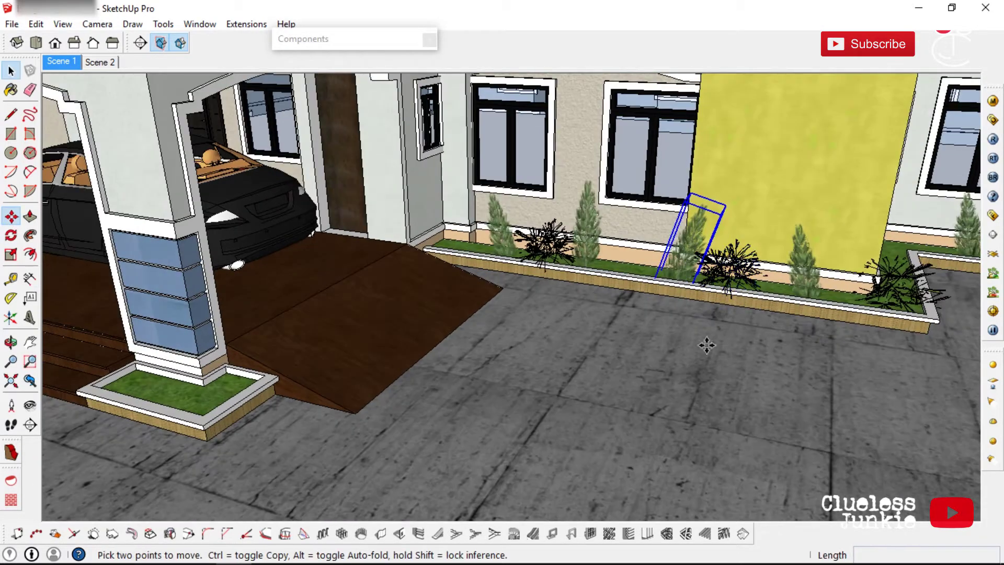
{"action": "left_click", "coordinate": [701, 345]}
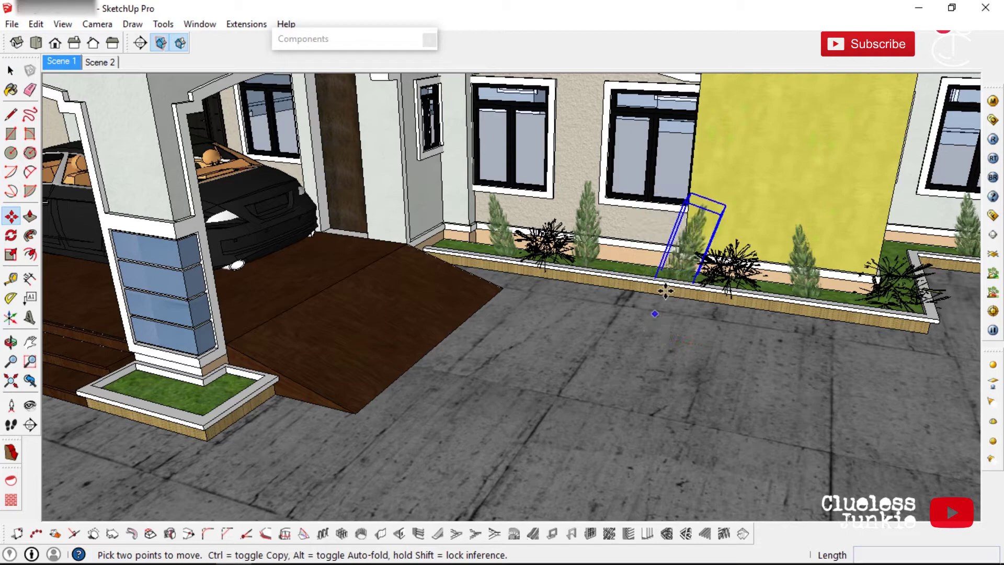
{"action": "key", "text": "space"}
{"action": "left_click", "coordinate": [552, 319]}
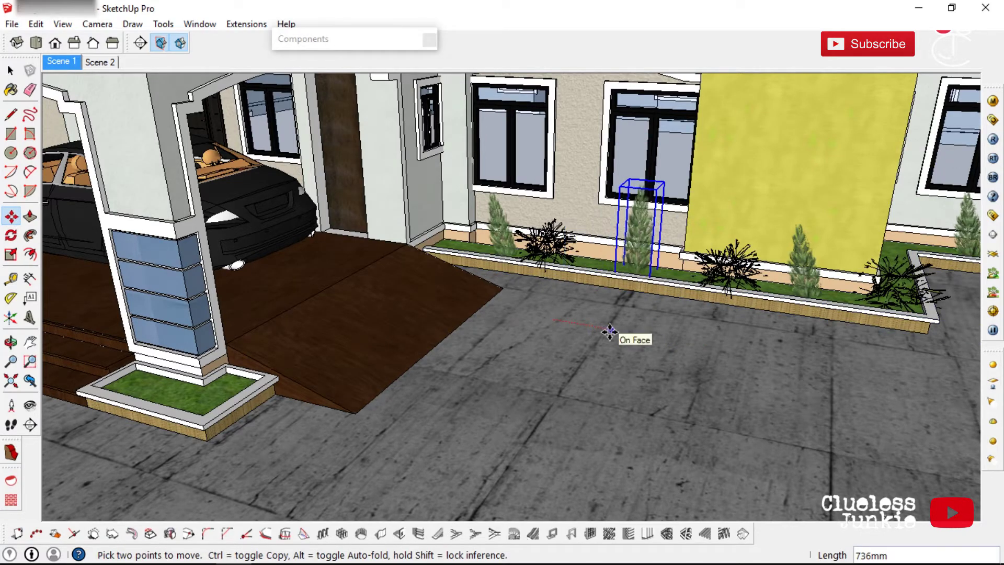
{"action": "left_click", "coordinate": [609, 331]}
- Copy the palm proxy at the yellow block's corner to the bed around the blue-tiled corner beside the orange wall
{"action": "scroll", "coordinate": [635, 289], "scroll_direction": "down", "scroll_amount": 5}
{"action": "middle_click_drag", "start_coordinate": [645, 289], "coordinate": [609, 264]}
{"action": "scroll", "coordinate": [603, 285], "scroll_direction": "up", "scroll_amount": 2}
{"action": "key", "text": "space"}
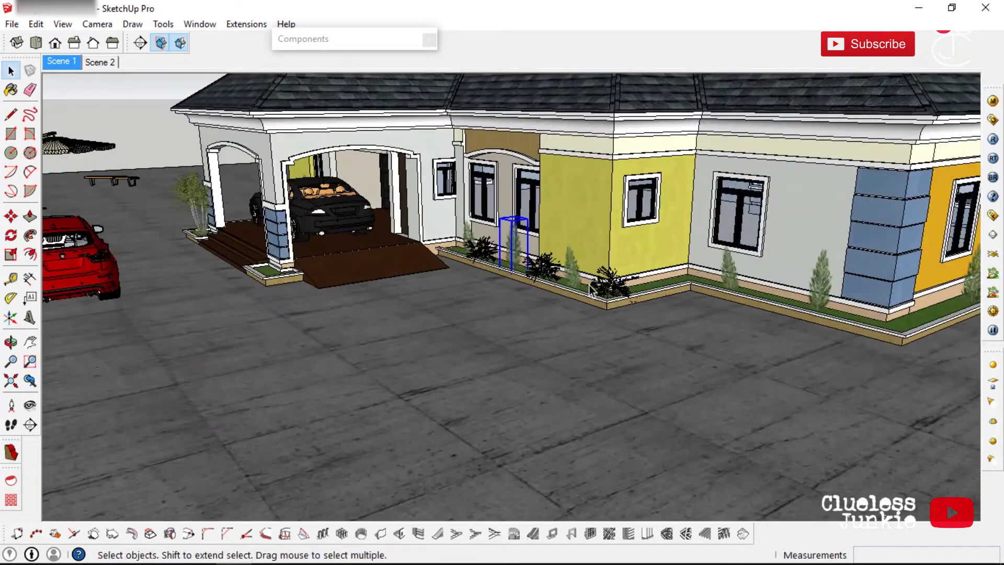
{"action": "key", "text": "ctrl"}
{"action": "left_click", "coordinate": [611, 330]}
{"action": "scroll", "coordinate": [690, 327], "scroll_direction": "down", "scroll_amount": 3}
{"action": "mouse_move", "coordinate": [900, 353]}
{"action": "middle_mouse_down"}
{"action": "mouse_move", "coordinate": [853, 370]}
{"action": "mouse_move", "coordinate": [865, 387]}
{"action": "mouse_move", "coordinate": [888, 357]}
{"action": "middle_mouse_up"}
{"action": "scroll", "coordinate": [853, 370], "scroll_direction": "up", "scroll_amount": 4}
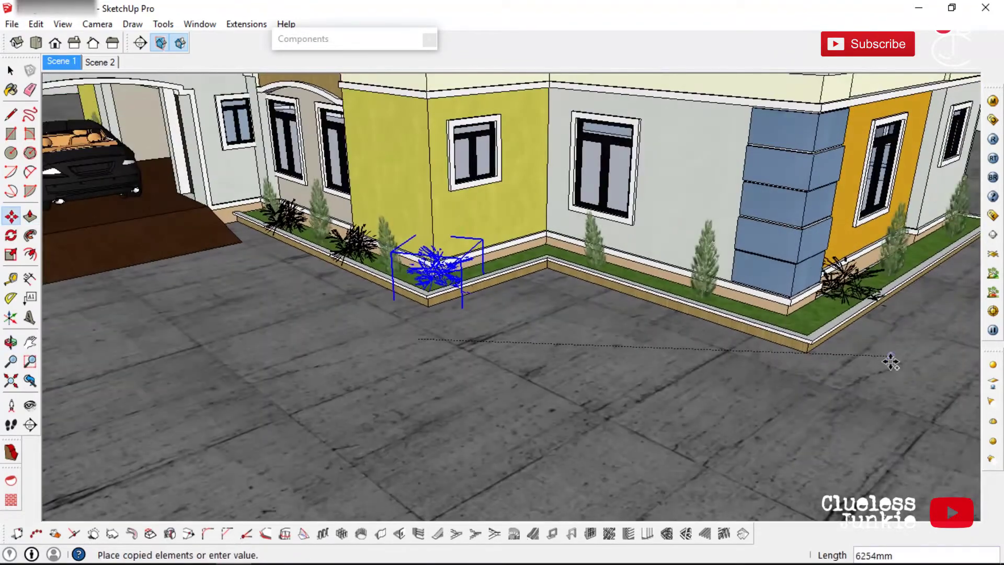
{"action": "left_click", "coordinate": [899, 289]}
- Reposition the copied palm proxy so it sits in the bed at the blue-tiled corner
{"action": "middle_click_drag", "start_coordinate": [890, 296], "coordinate": [915, 277]}
{"action": "left_click", "coordinate": [899, 289]}
{"action": "scroll", "coordinate": [907, 299], "scroll_direction": "down", "scroll_amount": 2}
{"action": "left_click", "coordinate": [907, 300]}
{"action": "left_click", "coordinate": [902, 335]}
{"action": "scroll", "coordinate": [674, 241], "scroll_direction": "up", "scroll_amount": 2}
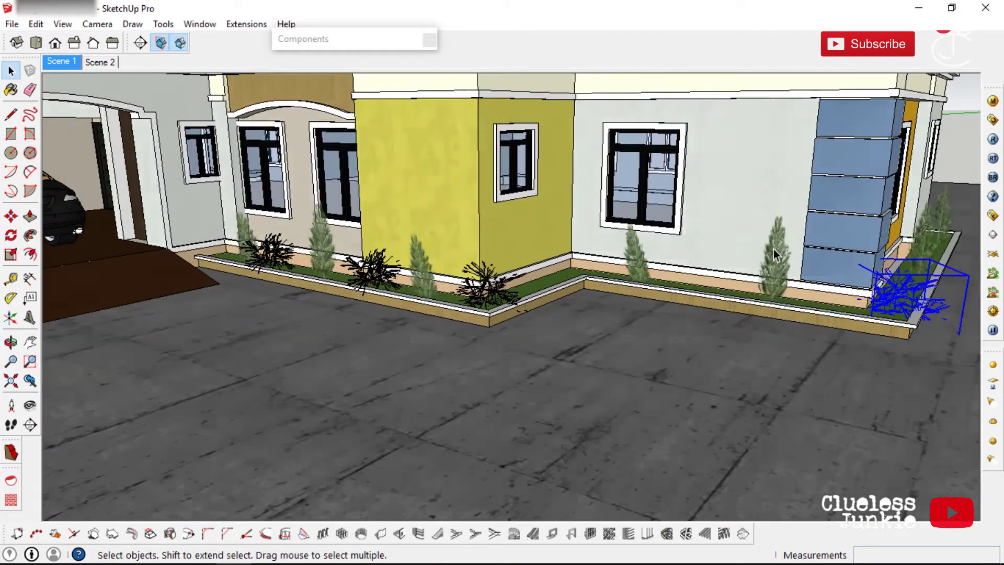
- Scale down the tall palm in the planter around the carport column beside the ramp
{"action": "scroll", "coordinate": [774, 252], "scroll_direction": "down", "scroll_amount": 3}
{"action": "middle_click_drag", "start_coordinate": [366, 230], "coordinate": [529, 327]}
{"action": "scroll", "coordinate": [519, 295], "scroll_direction": "up", "scroll_amount": 4}
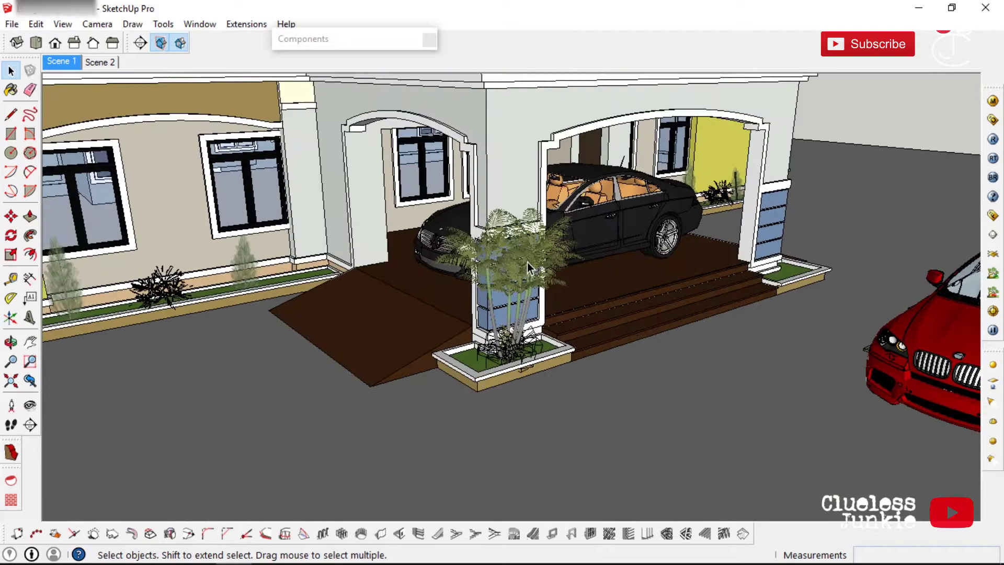
{"action": "left_click", "coordinate": [514, 293]}
{"action": "left_click", "coordinate": [11, 255]}
{"action": "left_click_drag", "start_coordinate": [685, 199], "coordinate": [649, 244]}
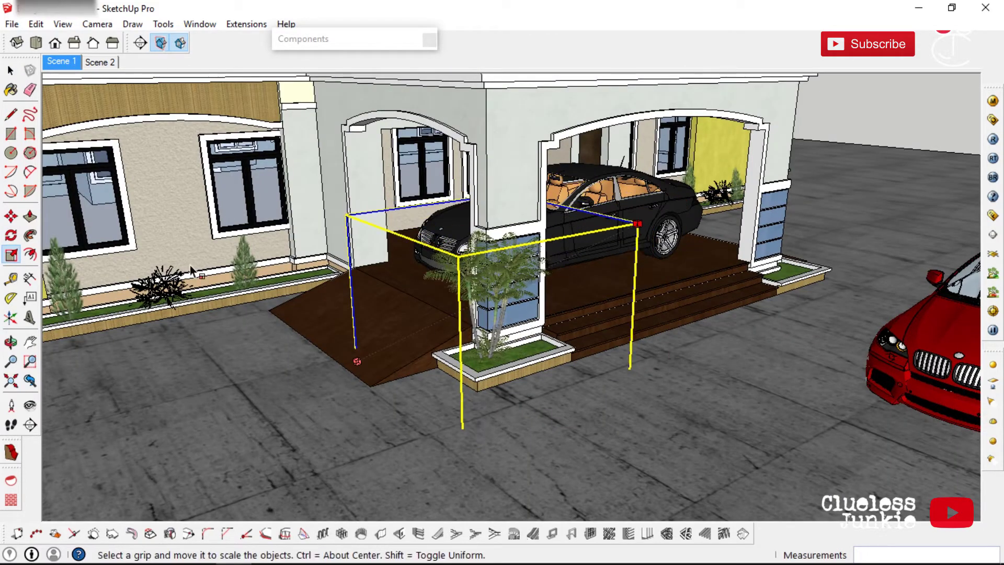
- Reposition the scaled-down palm so its stems stand in the grass of the carport column's planter
{"action": "key", "text": "m"}
{"action": "scroll", "coordinate": [502, 421], "scroll_direction": "up", "scroll_amount": 4}
{"action": "middle_click_drag", "start_coordinate": [496, 302], "coordinate": [313, 199]}
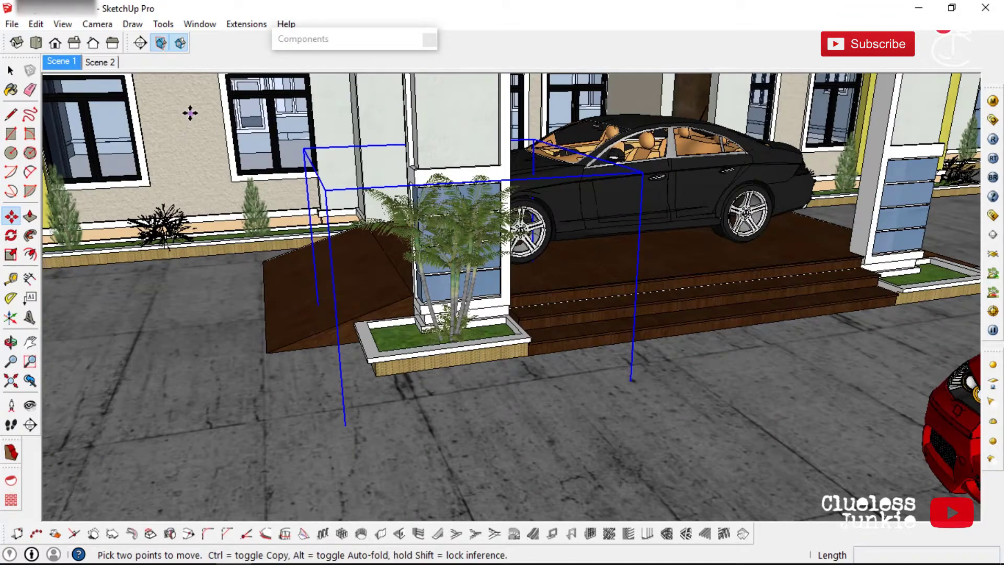
{"action": "middle_click_drag", "start_coordinate": [261, 146], "coordinate": [279, 246]}
{"action": "scroll", "coordinate": [460, 282], "scroll_direction": "down", "scroll_amount": 3}
{"action": "scroll", "coordinate": [477, 257], "scroll_direction": "up", "scroll_amount": 5}
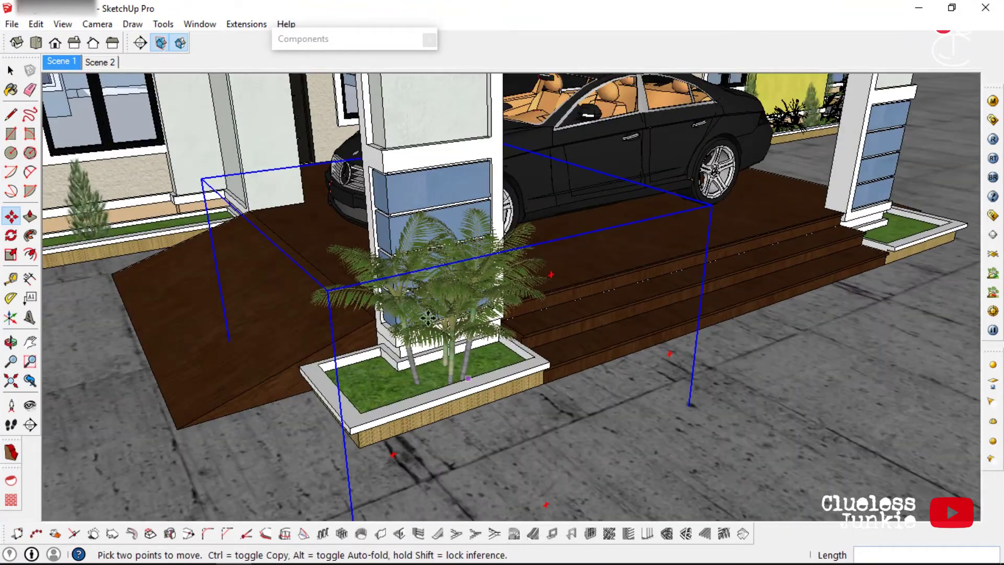
- Export the tall palm as a single V-Ray mesh file named other palm, with proxies created automatically
{"action": "left_click", "coordinate": [992, 273]}
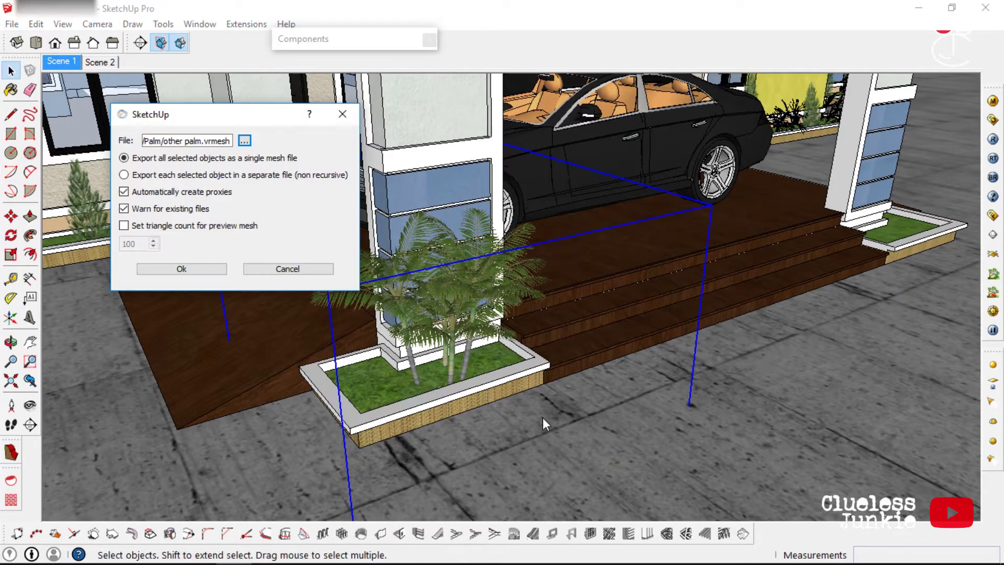
{"action": "left_click", "coordinate": [182, 268]}
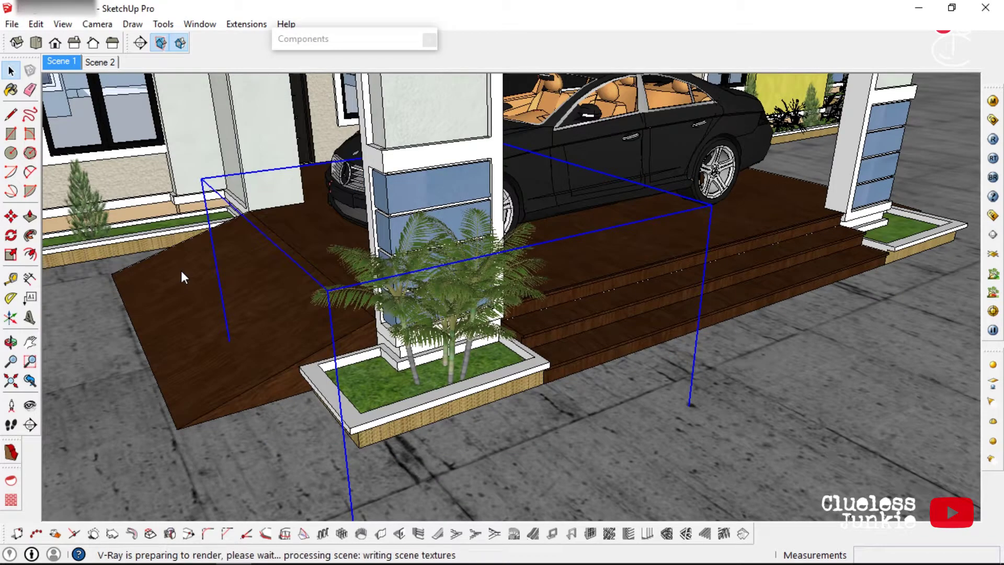
- Make a rotated copy of the tall palm proxy near the column at the other end of the carport steps
{"action": "scroll", "coordinate": [417, 253], "scroll_direction": "up", "scroll_amount": 2}
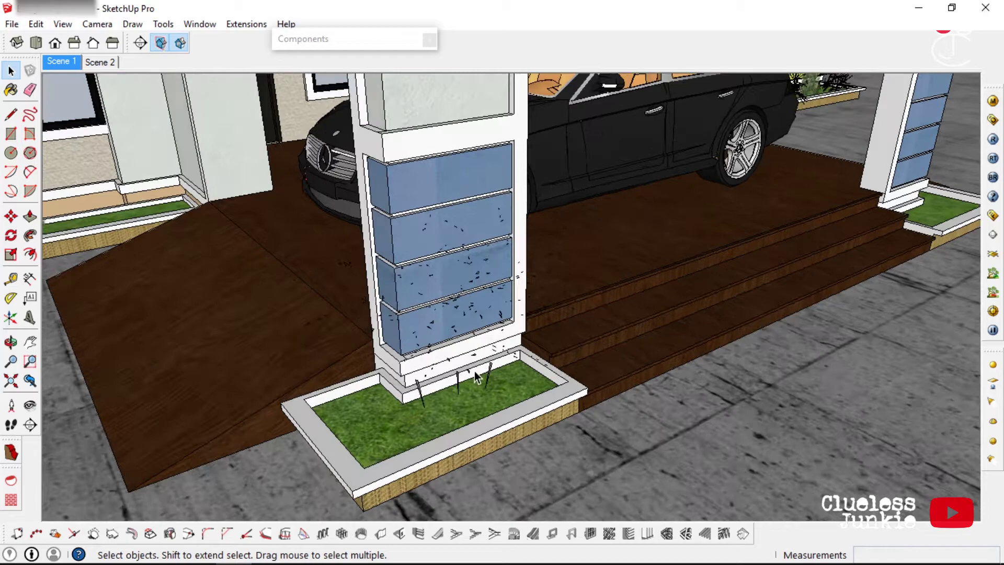
{"action": "left_click", "coordinate": [488, 369]}
{"action": "scroll", "coordinate": [473, 262], "scroll_direction": "down", "scroll_amount": 4}
{"action": "middle_click_drag", "start_coordinate": [465, 235], "coordinate": [429, 277]}
{"action": "left_click", "coordinate": [11, 234]}
{"action": "scroll", "coordinate": [601, 307], "scroll_direction": "up", "scroll_amount": 1}
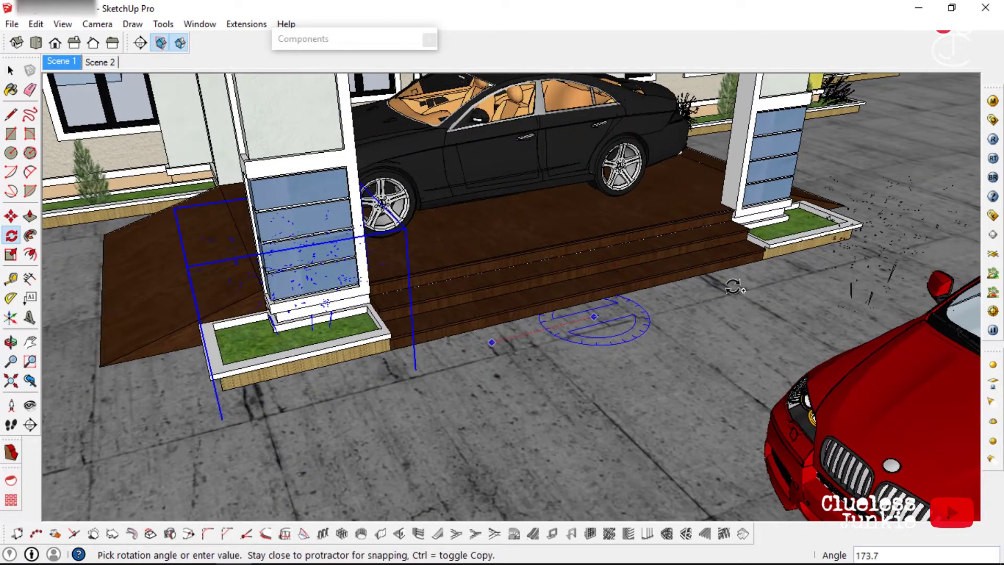
{"action": "left_click", "coordinate": [772, 269]}
- Move the copied tall palm proxy into the grass planter around the second carport column
{"action": "middle_click_drag", "start_coordinate": [669, 235], "coordinate": [308, 294]}
{"action": "scroll", "coordinate": [314, 297], "scroll_direction": "up", "scroll_amount": 2}
{"action": "left_click", "coordinate": [12, 216]}
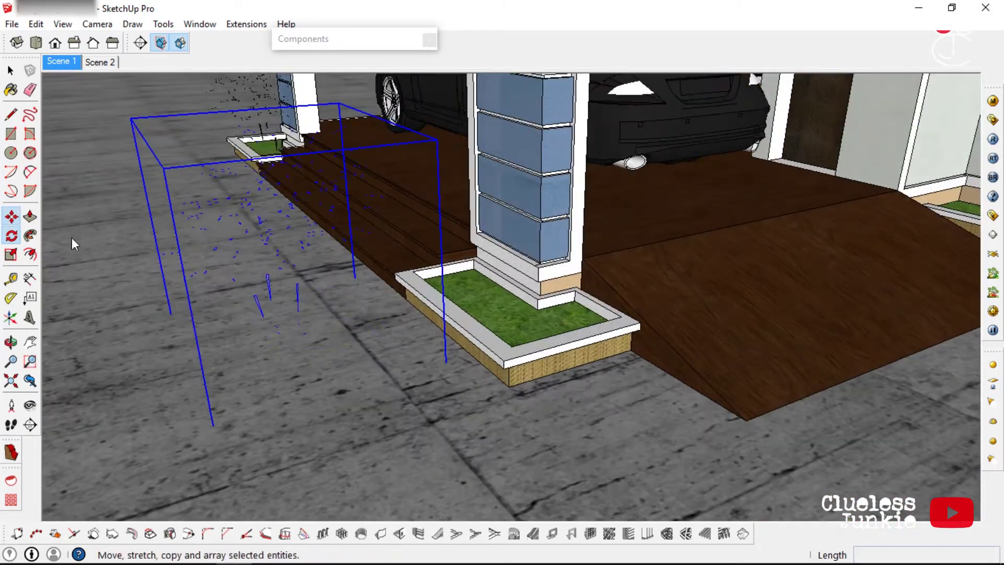
{"action": "scroll", "coordinate": [277, 368], "scroll_direction": "up", "scroll_amount": 1}
{"action": "left_click", "coordinate": [271, 373]}
{"action": "middle_click_drag", "start_coordinate": [492, 370], "coordinate": [565, 392]}
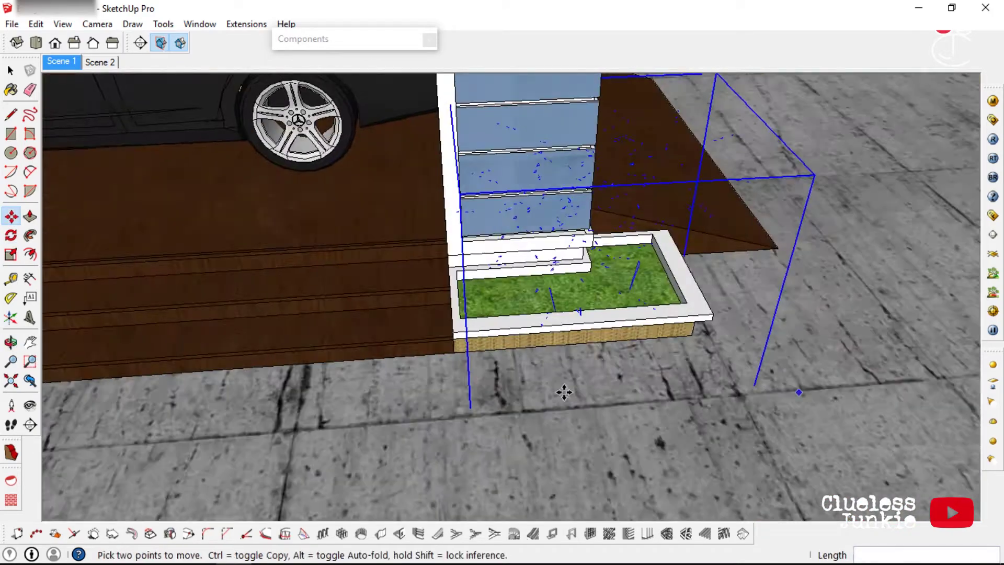
{"action": "middle_click_drag", "start_coordinate": [616, 372], "coordinate": [309, 237]}
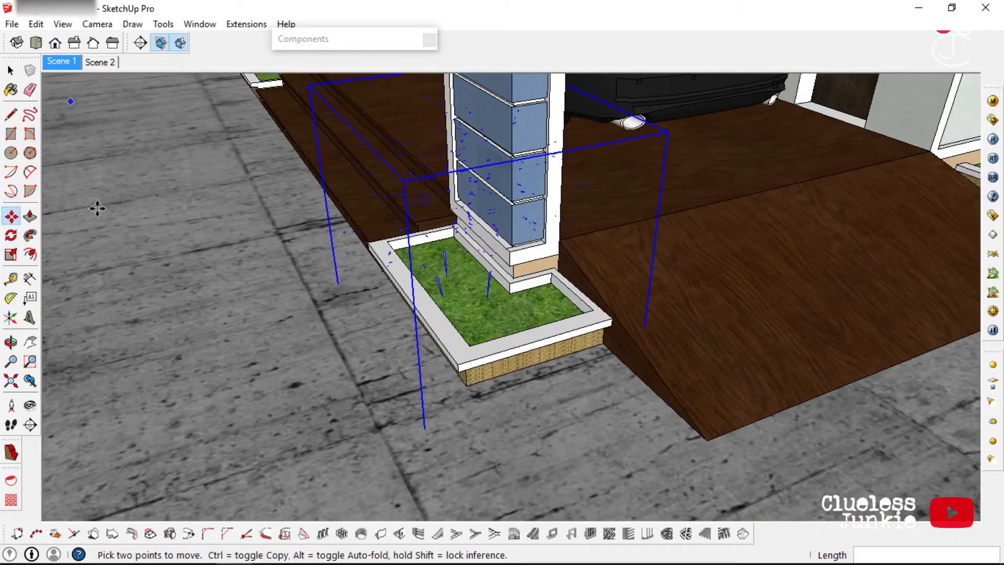
- Rotate the copied tall palm proxy about the vertical axis within the second carport column's planter
{"action": "left_click", "coordinate": [13, 238]}
{"action": "scroll", "coordinate": [466, 98], "scroll_direction": "up", "scroll_amount": 1}
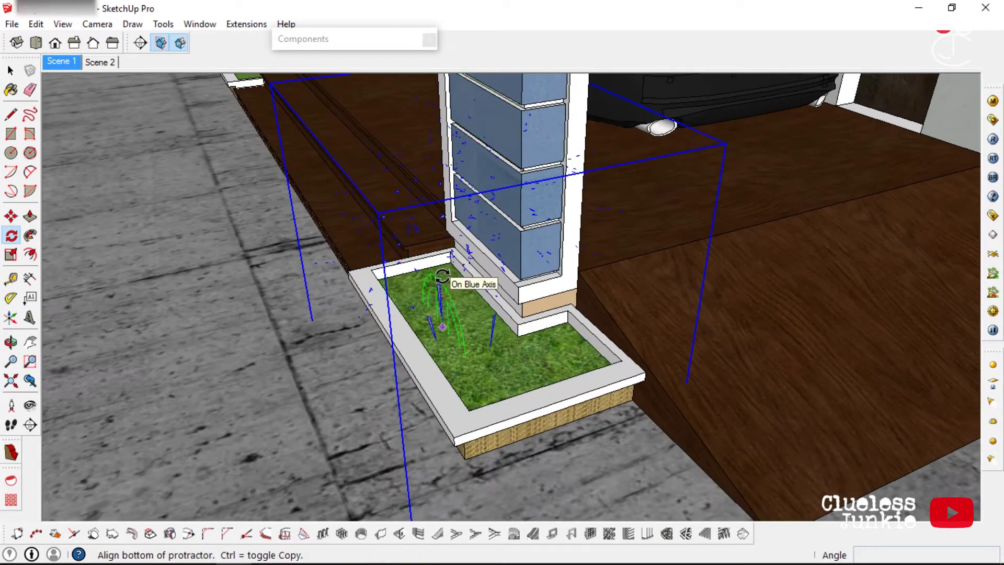
{"action": "middle_click_drag", "start_coordinate": [448, 282], "coordinate": [677, 239]}
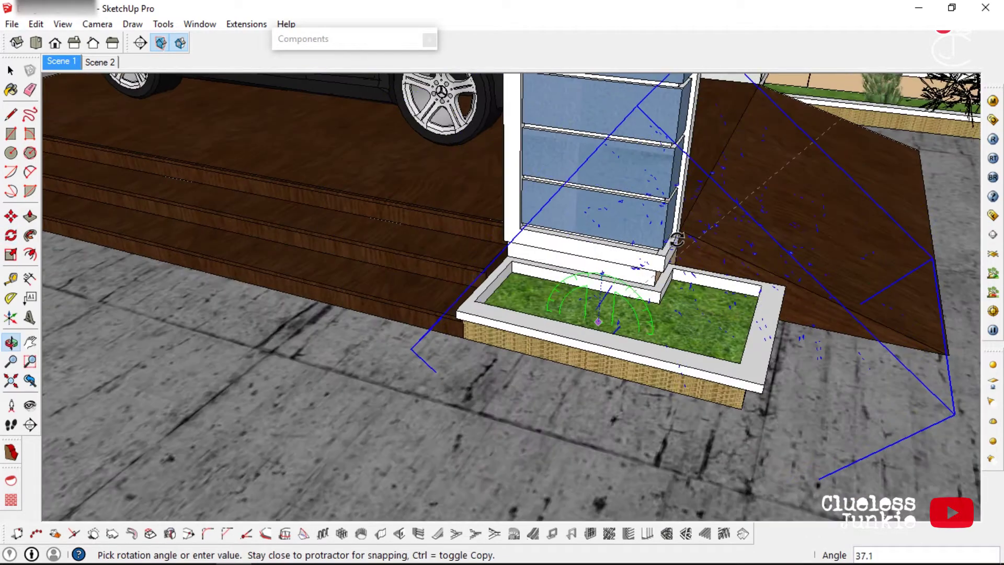
{"action": "left_click", "coordinate": [618, 179]}
{"action": "middle_click_drag", "start_coordinate": [618, 180], "coordinate": [601, 209]}
- Nudge the rotated palm proxy into place in the second column's planter, deselect it, and return to the Scene 1 view
{"action": "left_click", "coordinate": [13, 217]}
{"action": "left_click", "coordinate": [378, 385]}
{"action": "left_click", "coordinate": [394, 387]}
{"action": "middle_click_drag", "start_coordinate": [394, 387], "coordinate": [366, 308]}
{"action": "key", "text": "space"}
{"action": "left_click", "coordinate": [68, 62]}
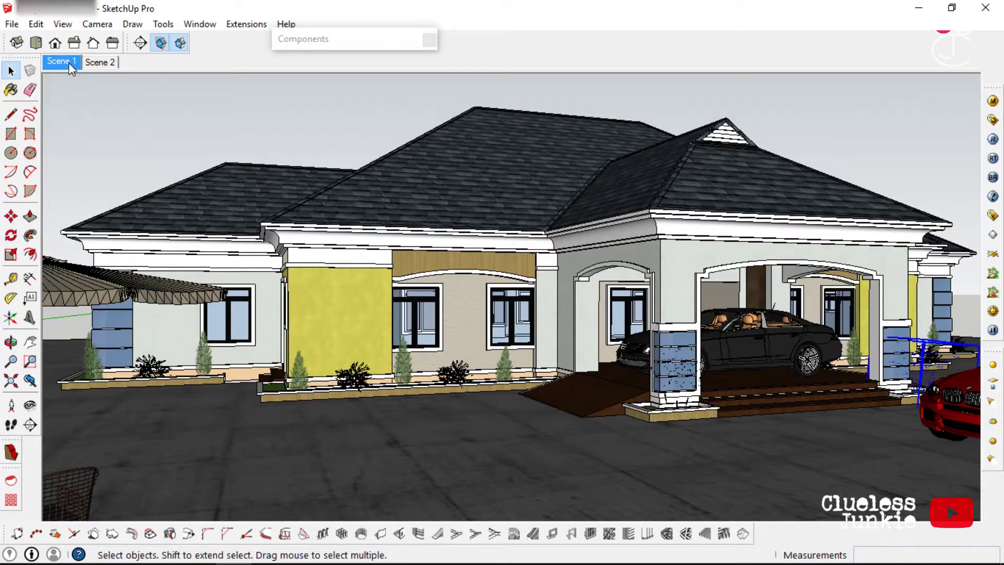
- Turn on shadows and adjust the sun, setting the date to 06/26 and the light level to 85
{"action": "left_click", "coordinate": [200, 25]}
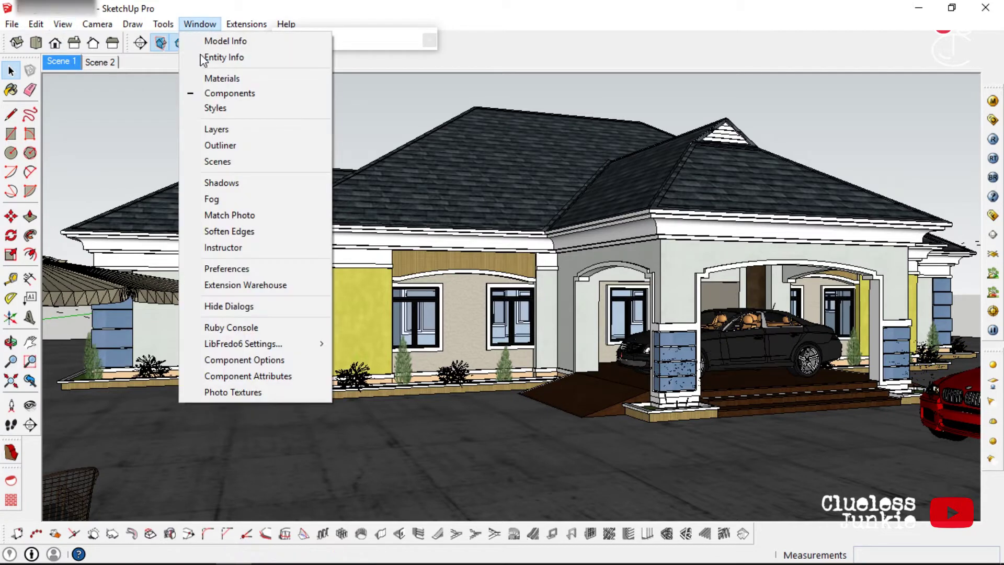
{"action": "left_click", "coordinate": [206, 182]}
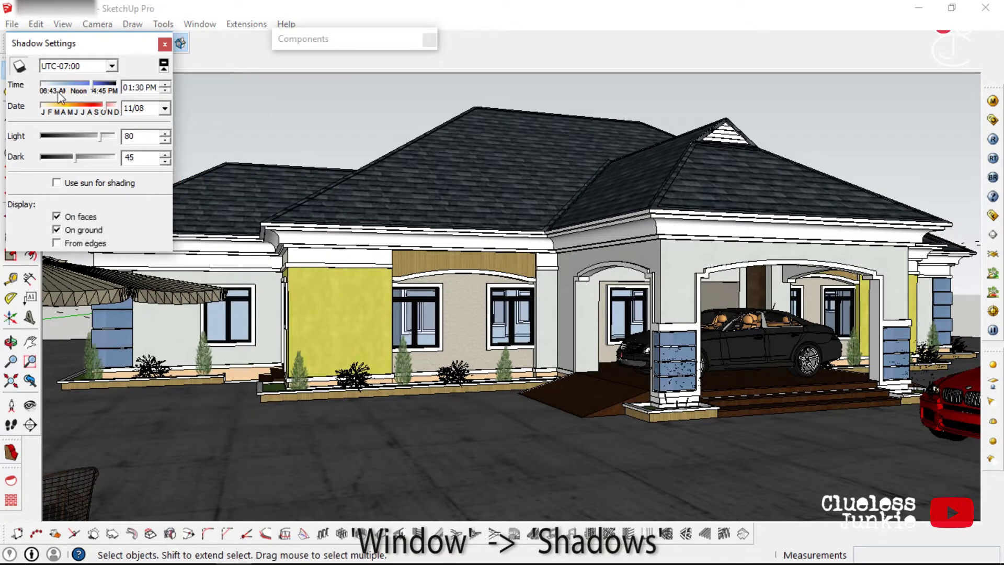
{"action": "left_click", "coordinate": [24, 67]}
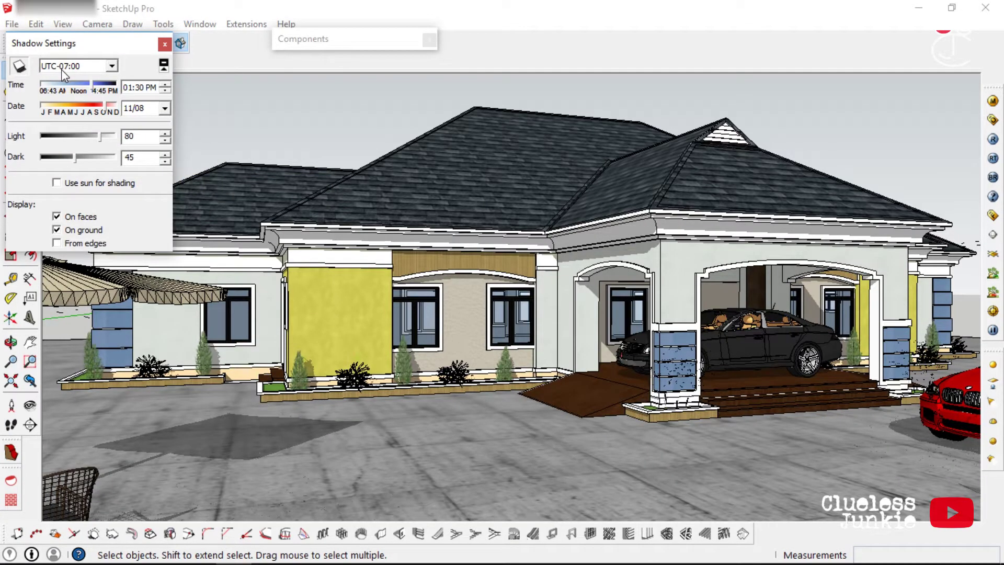
{"action": "left_click_drag", "start_coordinate": [108, 107], "coordinate": [82, 116]}
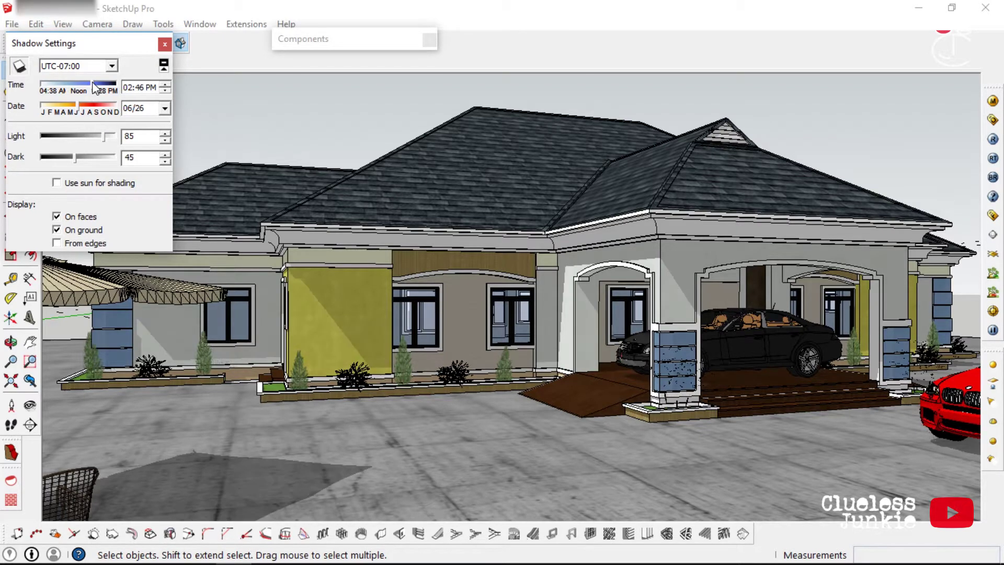
{"action": "left_click_drag", "start_coordinate": [94, 84], "coordinate": [98, 85]}
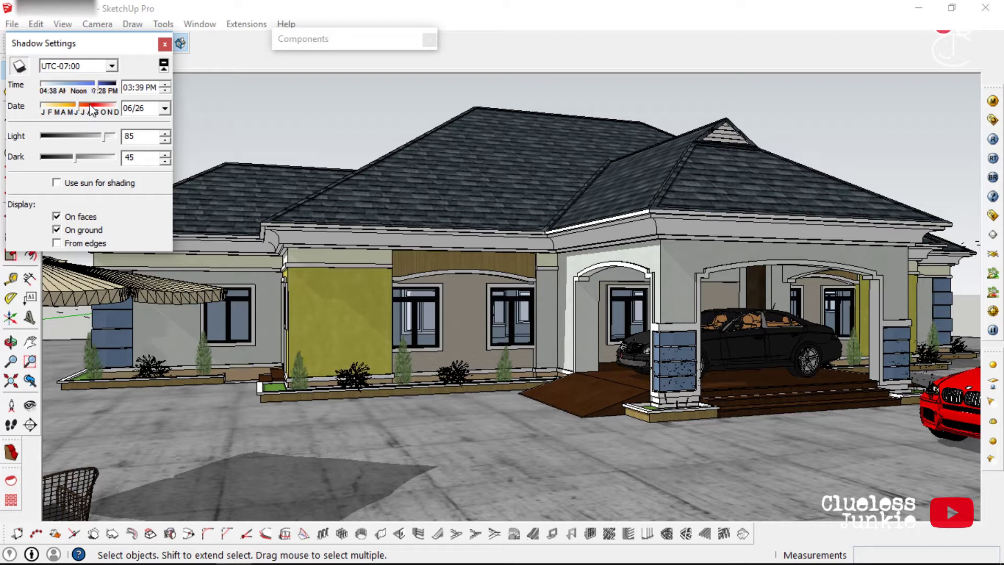
{"action": "left_click_drag", "start_coordinate": [92, 109], "coordinate": [72, 111]}
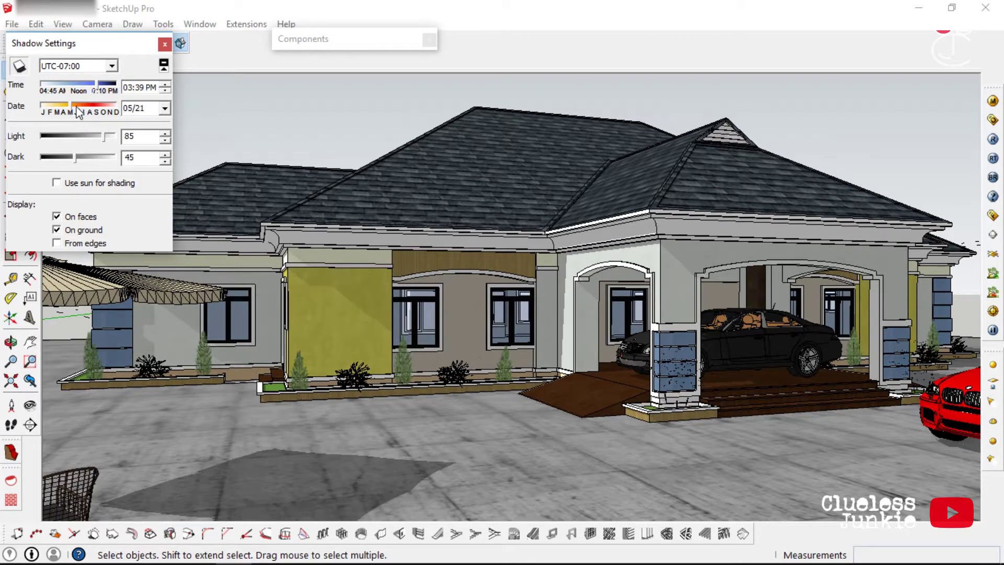
{"action": "left_click_drag", "start_coordinate": [77, 110], "coordinate": [78, 107]}
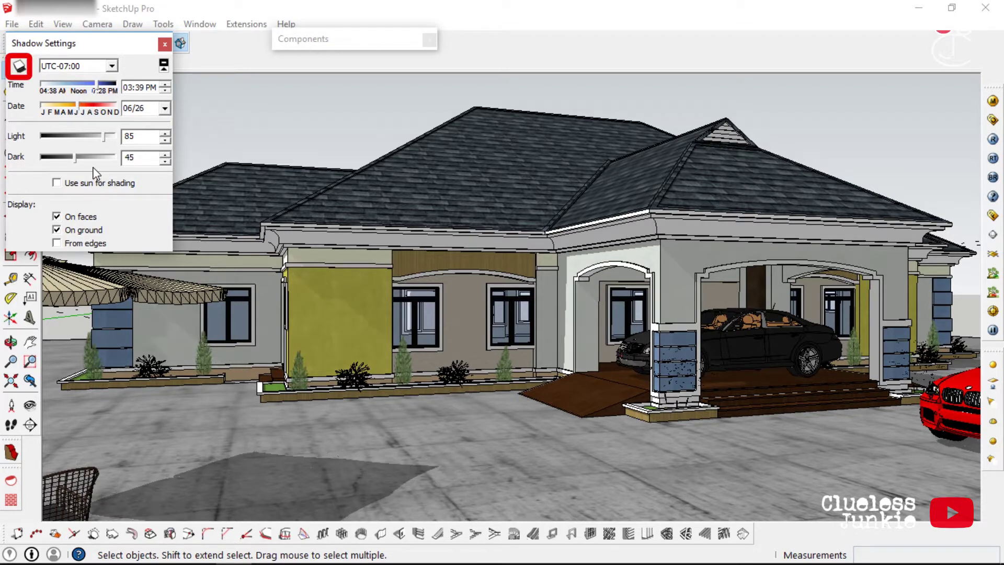
- Set the shadow time to 03:00 PM and close the shadow settings
{"action": "left_click", "coordinate": [142, 90]}
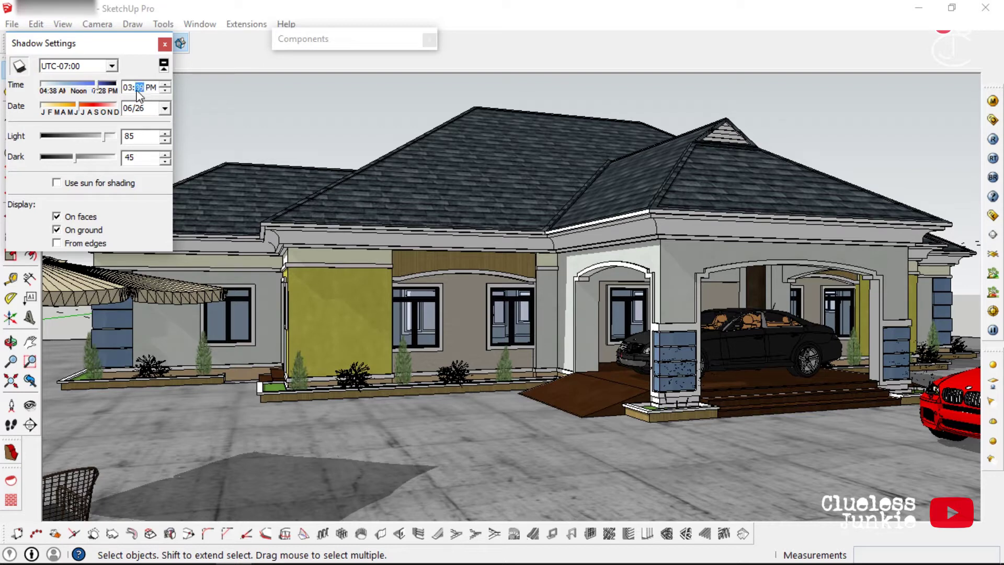
{"action": "type", "text": "00"}
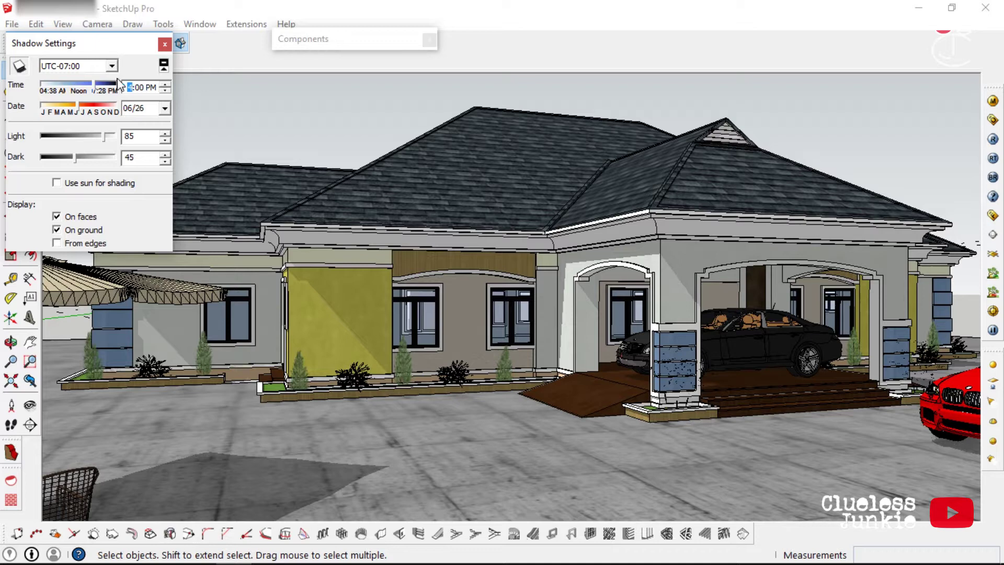
{"action": "left_click", "coordinate": [143, 135]}
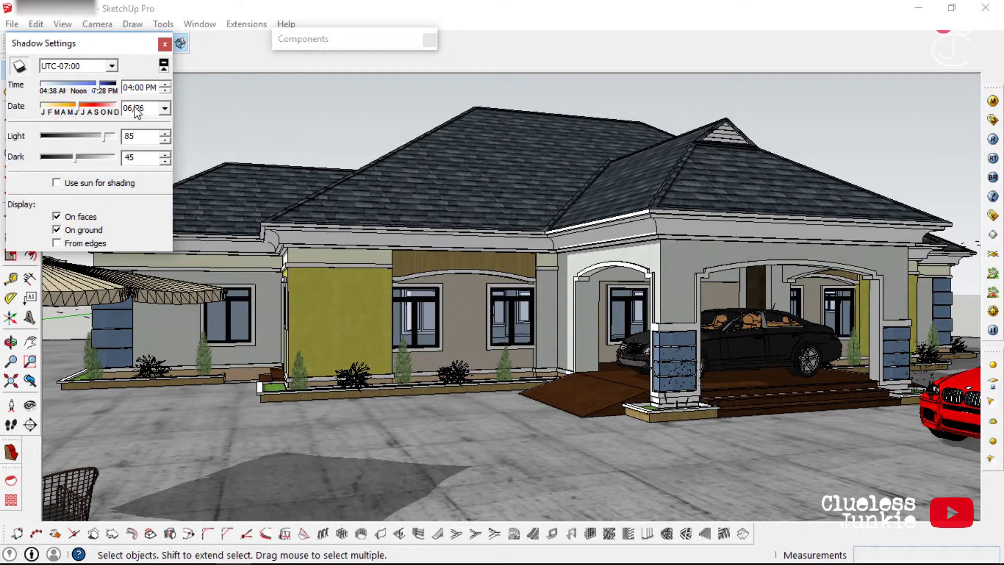
{"action": "left_click", "coordinate": [128, 88]}
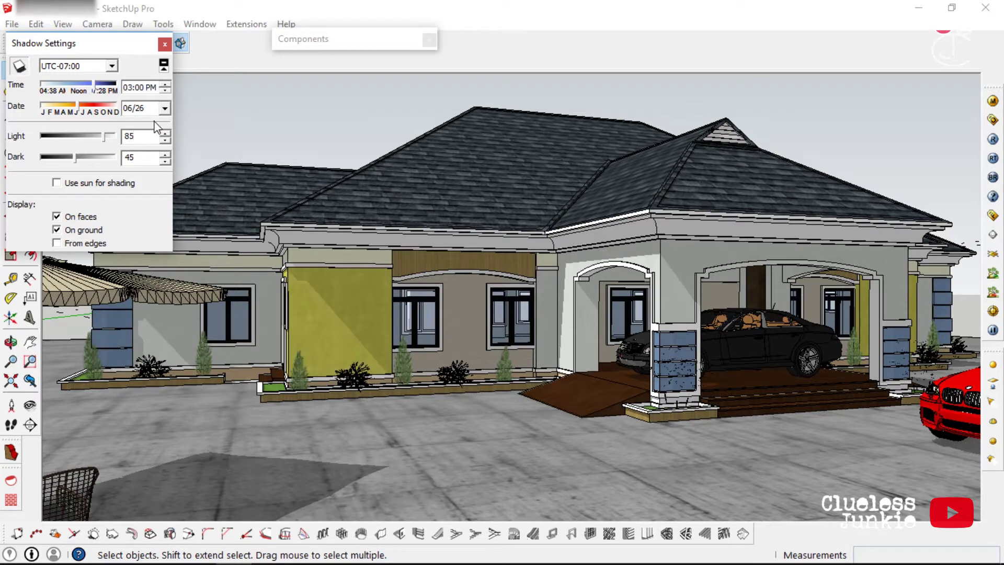
{"action": "left_click", "coordinate": [152, 44]}
{"action": "left_click", "coordinate": [164, 44]}
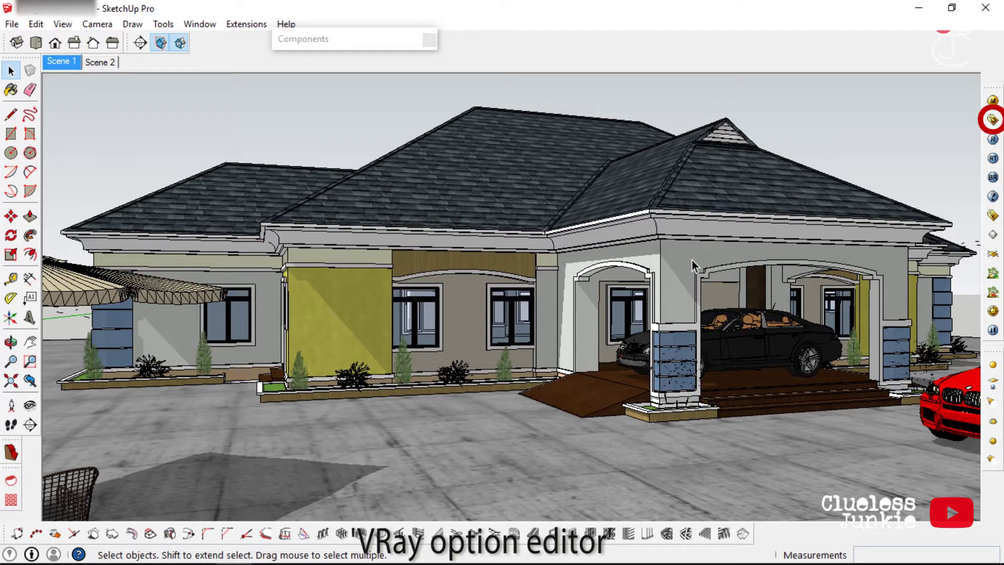
- In the V-Ray option editor's system settings, set the render region division to 48 in both X and Y
{"action": "left_click", "coordinate": [992, 120]}
{"action": "left_click", "coordinate": [193, 61]}
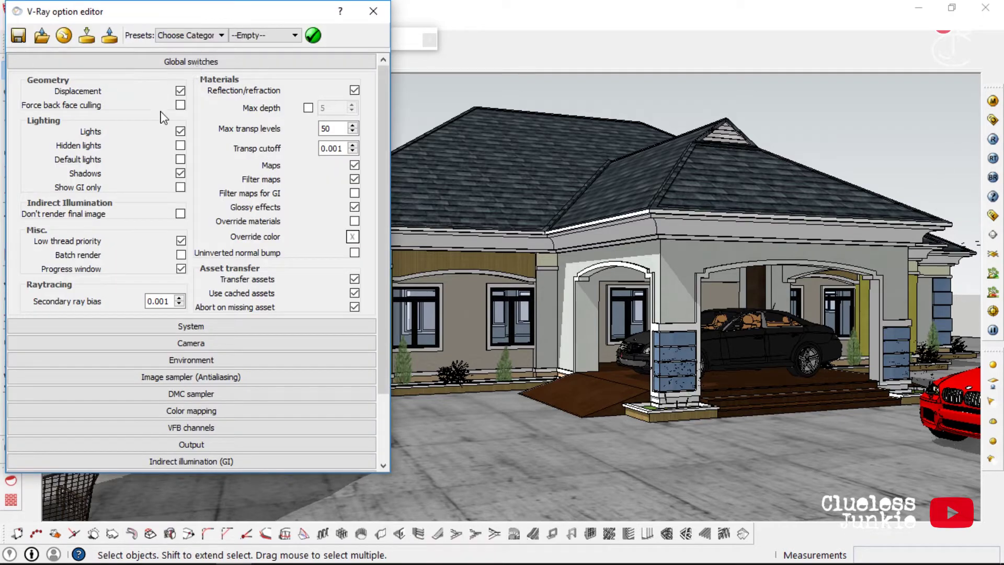
{"action": "left_click", "coordinate": [193, 62]}
{"action": "left_click", "coordinate": [189, 78]}
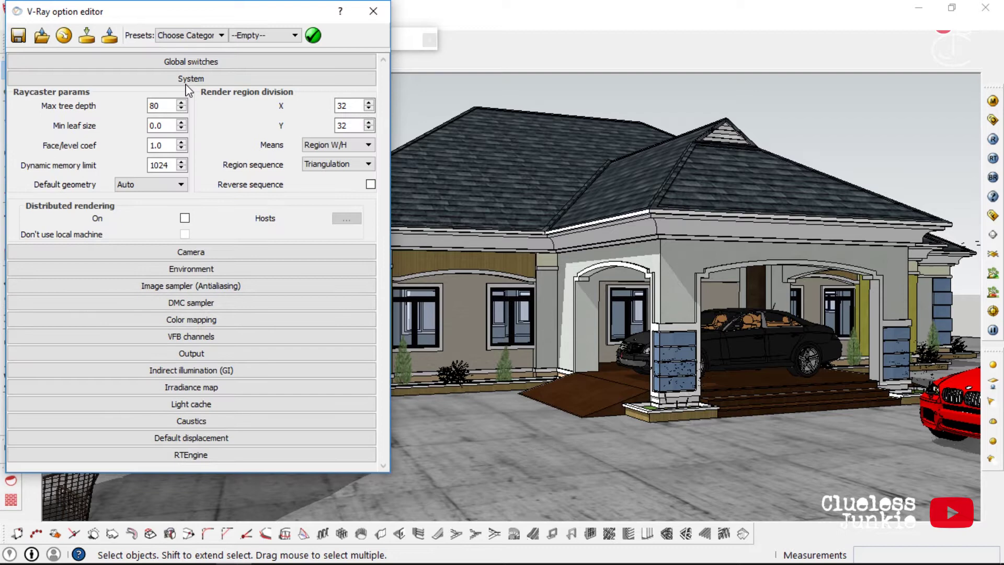
{"action": "double_click", "coordinate": [353, 106]}
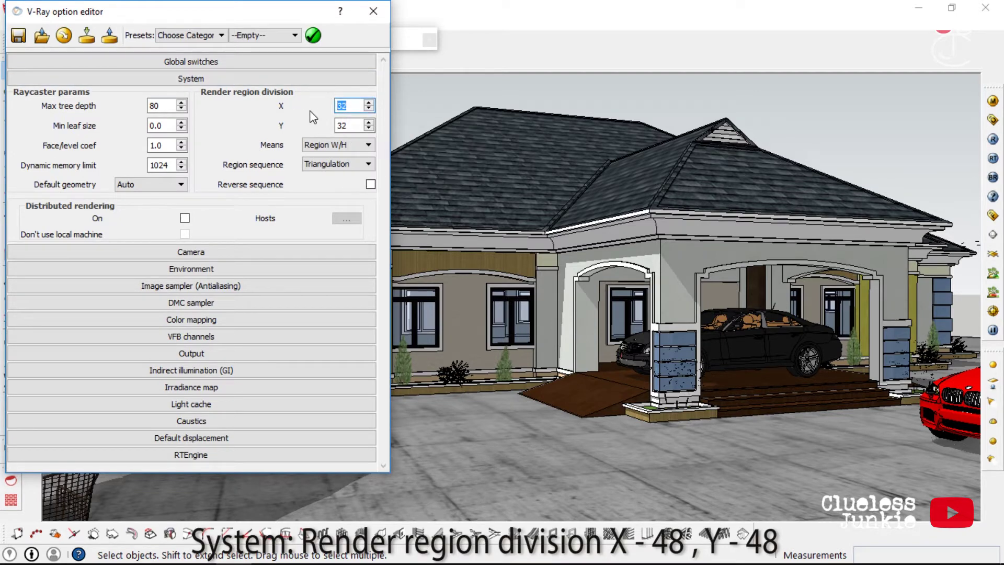
{"action": "type", "text": "48"}
{"action": "double_click", "coordinate": [333, 127]}
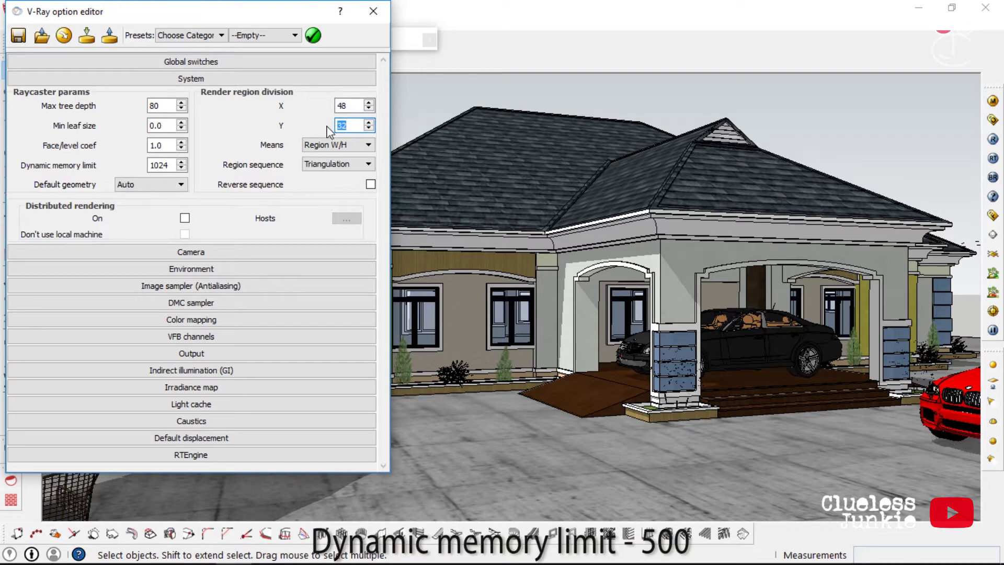
{"action": "type", "text": "48"}
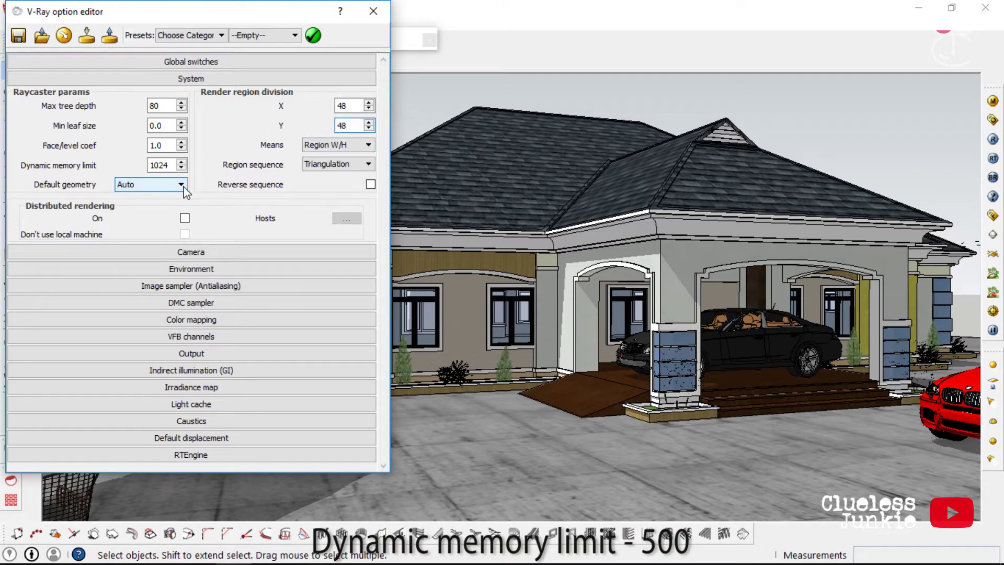
- Set V-Ray's dynamic memory limit to 500 and review the camera settings
{"action": "double_click", "coordinate": [168, 165]}
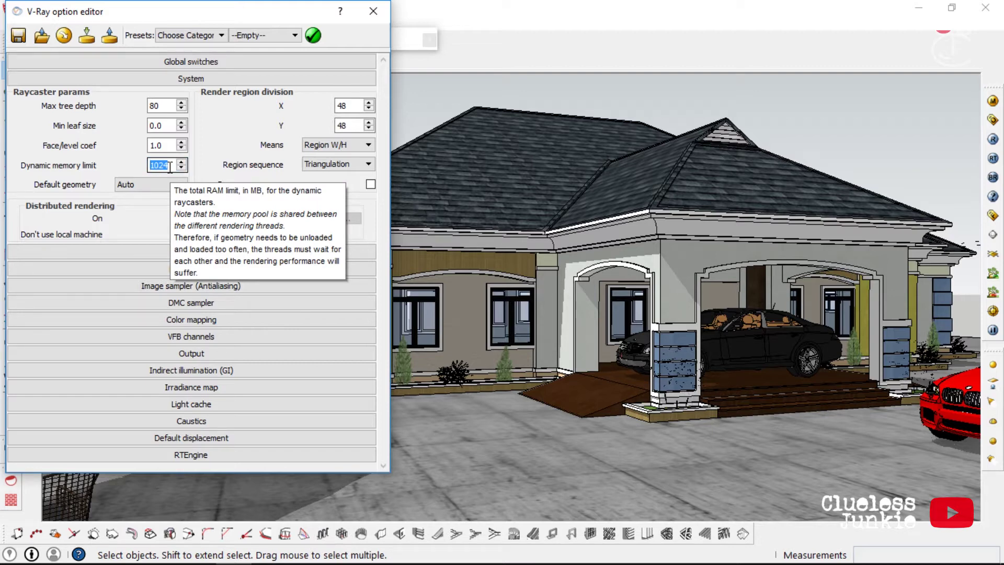
{"action": "type", "text": "500"}
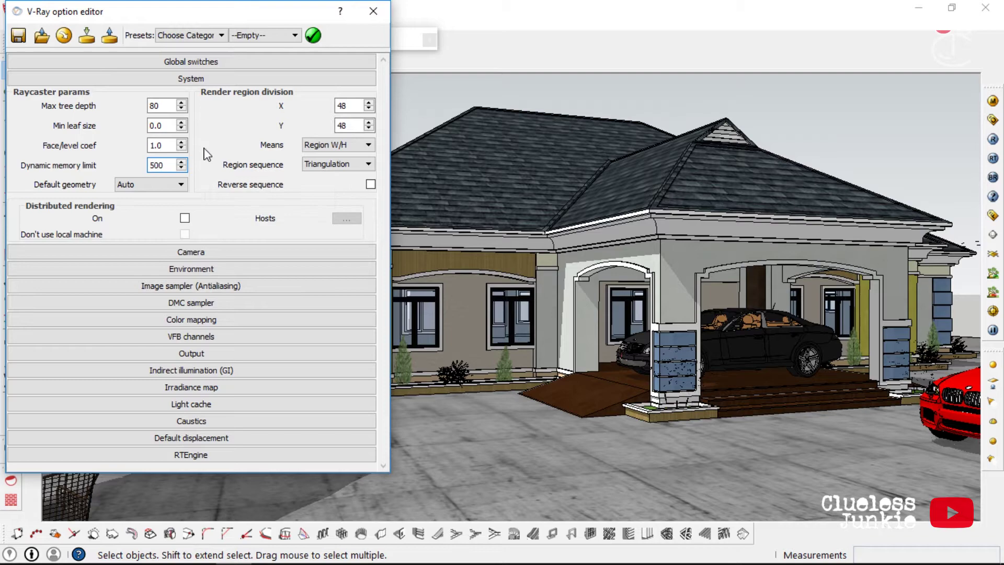
{"action": "left_click", "coordinate": [190, 80]}
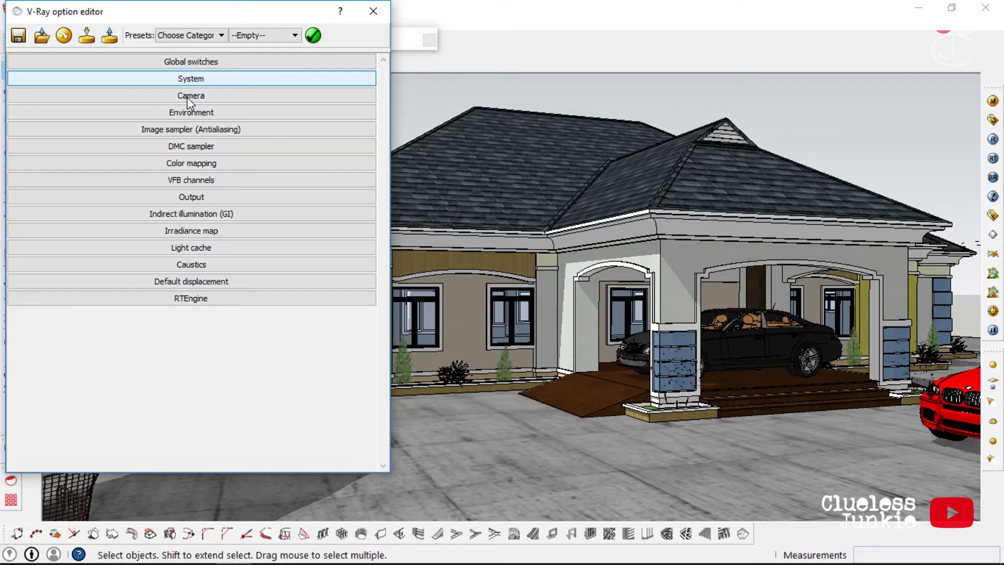
{"action": "left_click", "coordinate": [186, 96]}
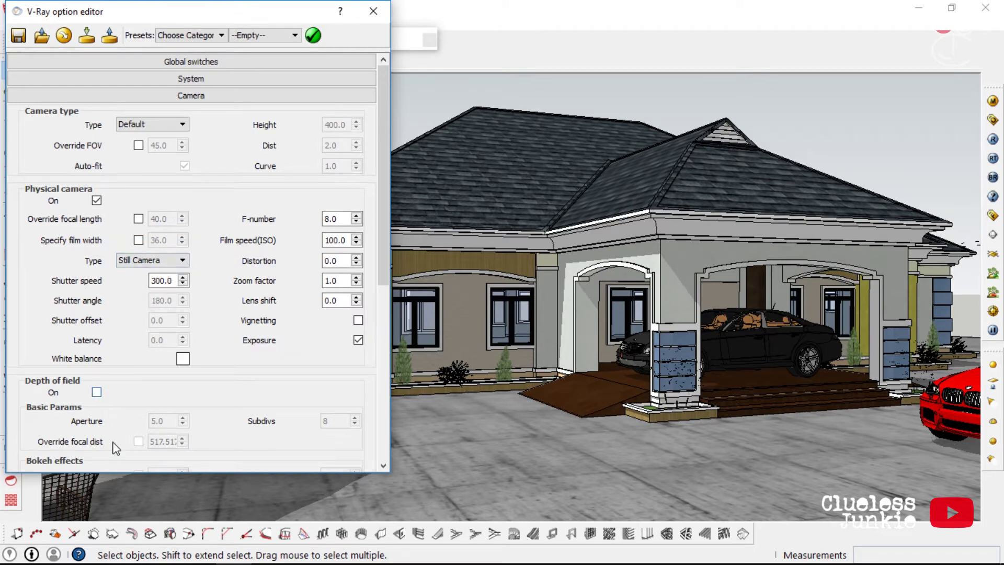
{"action": "left_click", "coordinate": [157, 96]}
- Open the sky texture of the environment's GI skylight and set the sun size to 5
{"action": "left_click", "coordinate": [158, 112]}
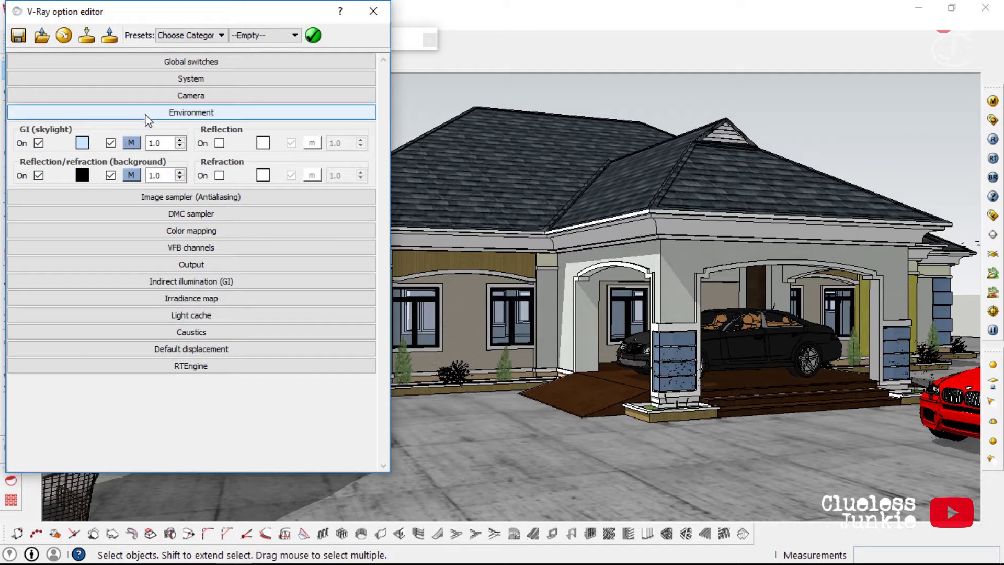
{"action": "left_click", "coordinate": [131, 142]}
{"action": "left_click", "coordinate": [283, 268]}
{"action": "left_click_drag", "start_coordinate": [283, 268], "coordinate": [257, 272]}
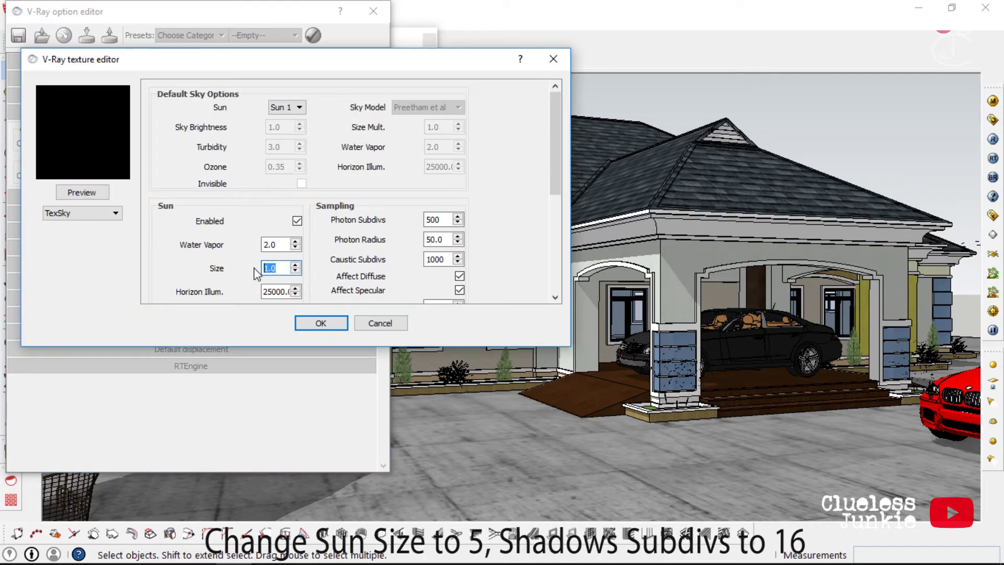
{"action": "type", "text": "5"}
- Set the sun's shadow subdivs to 16 and accept the sky texture changes
{"action": "scroll", "coordinate": [310, 256], "scroll_direction": "down", "scroll_amount": 4}
{"action": "scroll", "coordinate": [310, 258], "scroll_direction": "down", "scroll_amount": 3}
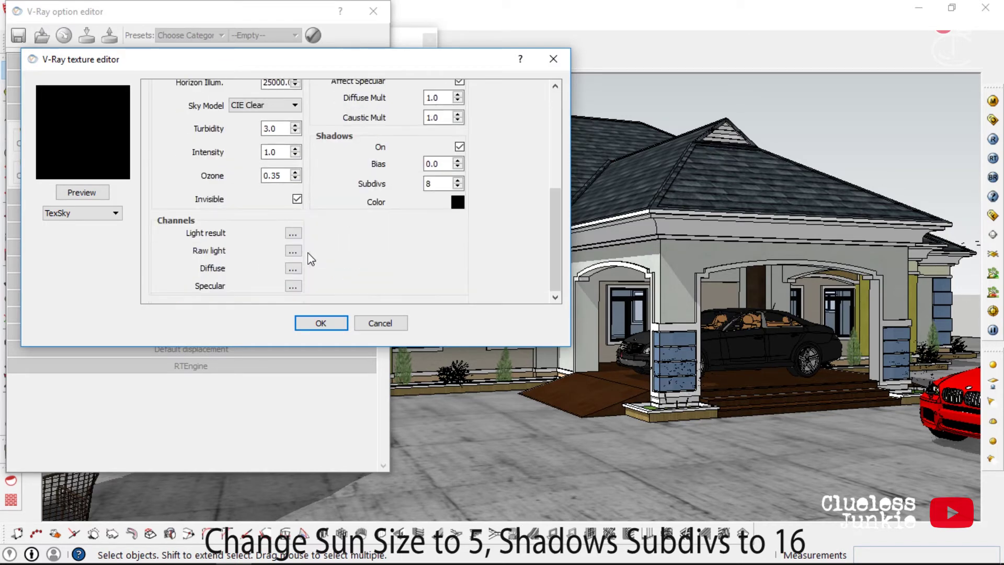
{"action": "left_click_drag", "start_coordinate": [439, 184], "coordinate": [417, 189]}
{"action": "type", "text": "16"}
{"action": "scroll", "coordinate": [364, 203], "scroll_direction": "up", "scroll_amount": 3}
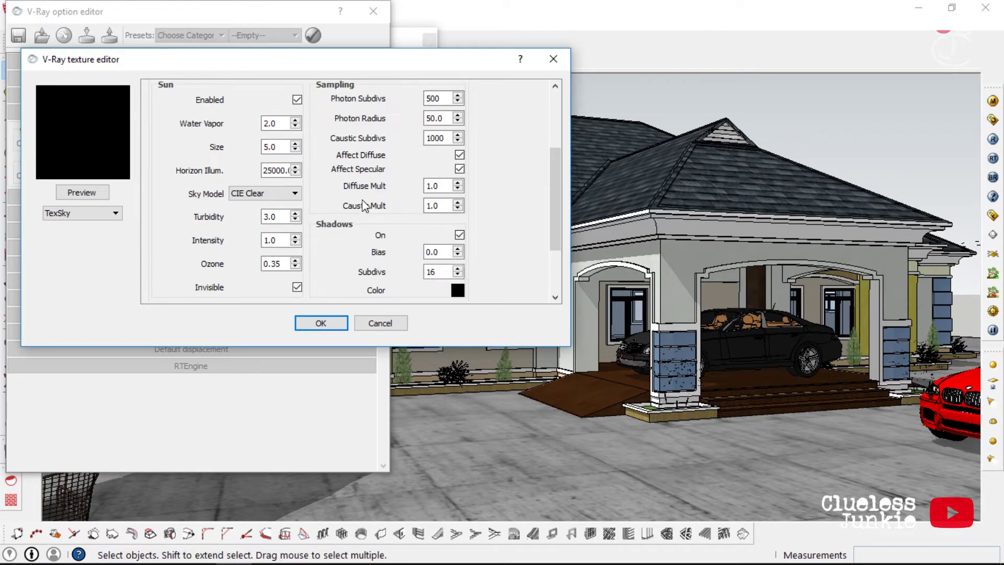
{"action": "scroll", "coordinate": [267, 204], "scroll_direction": "down", "scroll_amount": 2}
{"action": "left_click", "coordinate": [330, 323]}
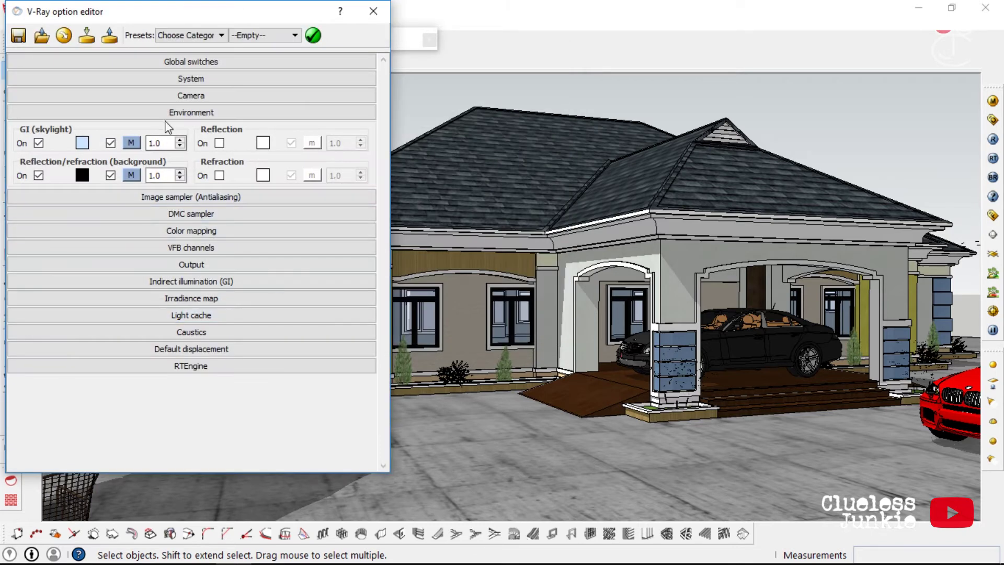
- Set the image sampler's max subdivs to 8 and the antialiasing filter to Catmull Rom
{"action": "left_click", "coordinate": [169, 131]}
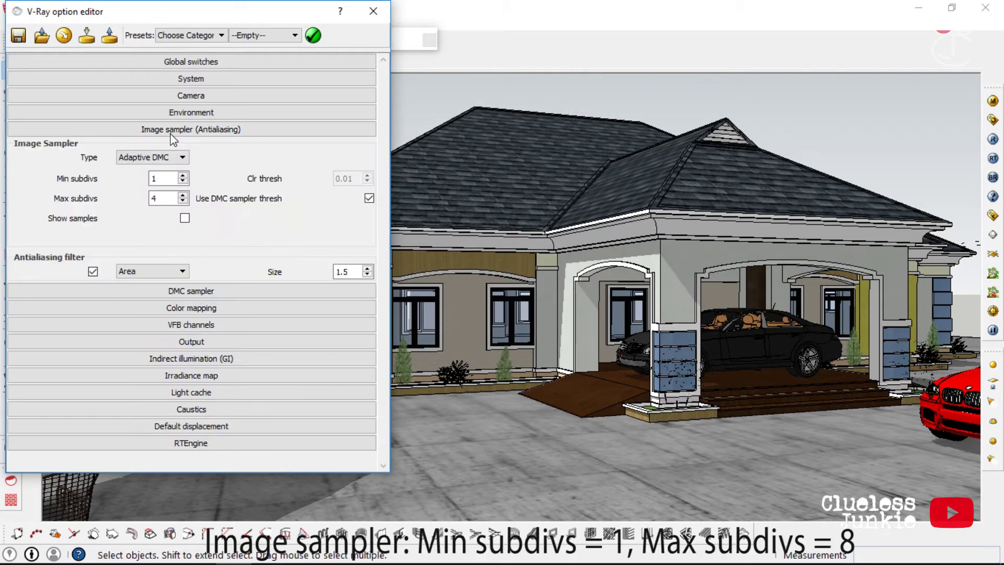
{"action": "left_click", "coordinate": [156, 195]}
{"action": "type", "text": "8"}
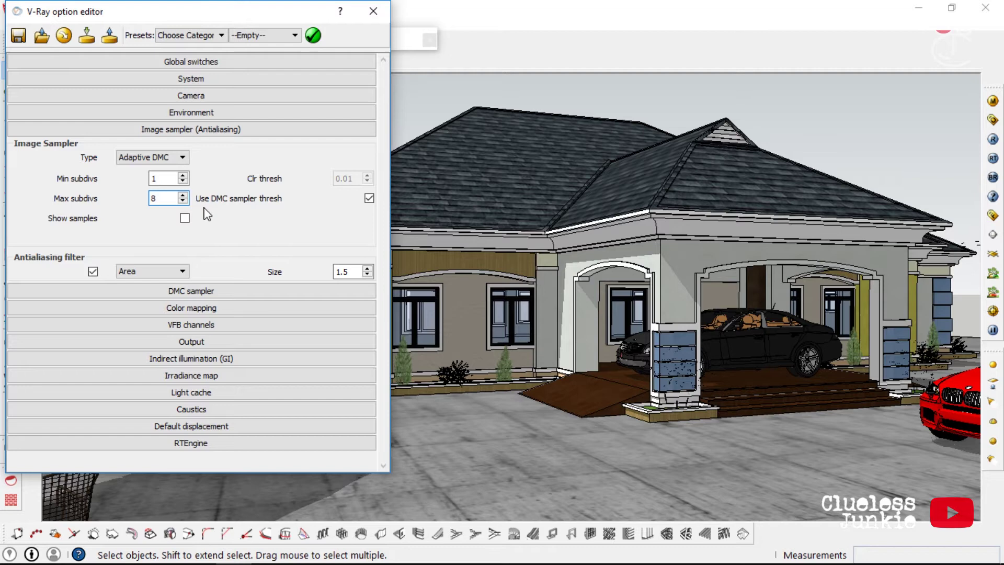
{"action": "left_click", "coordinate": [183, 271]}
{"action": "left_click", "coordinate": [151, 303]}
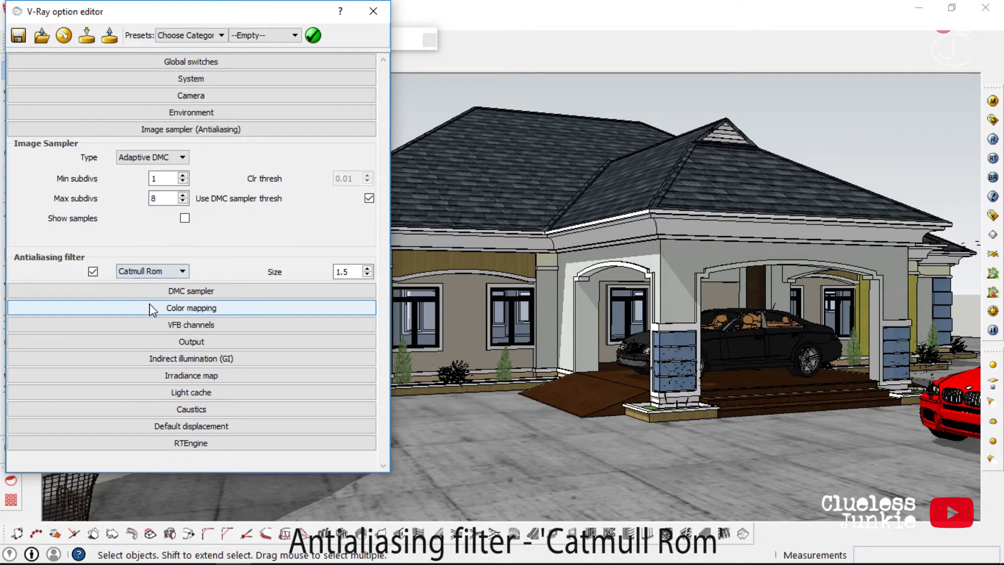
{"action": "left_click", "coordinate": [191, 129]}
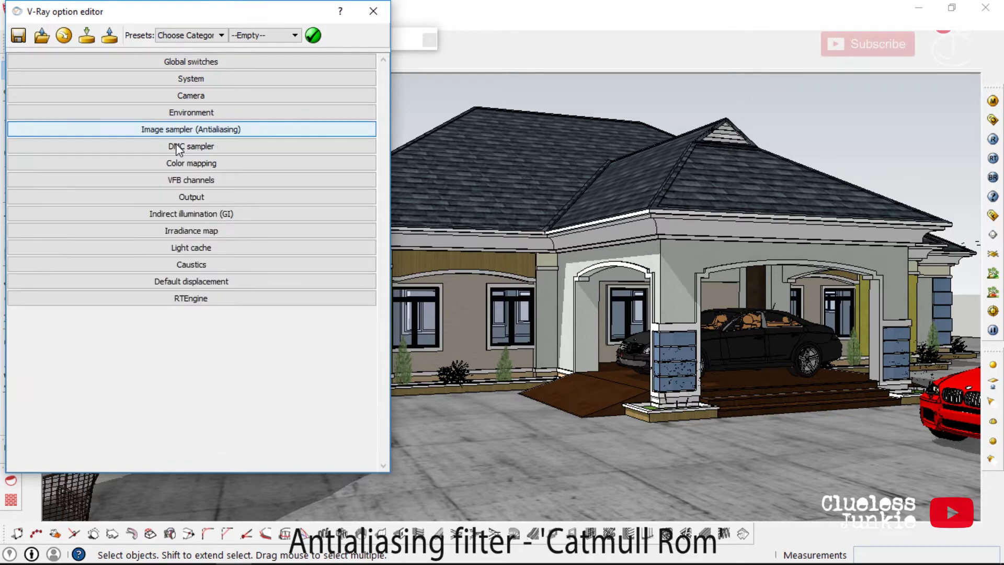
- Set the DMC sampler's noise threshold to 0.0085
{"action": "left_click", "coordinate": [191, 146]}
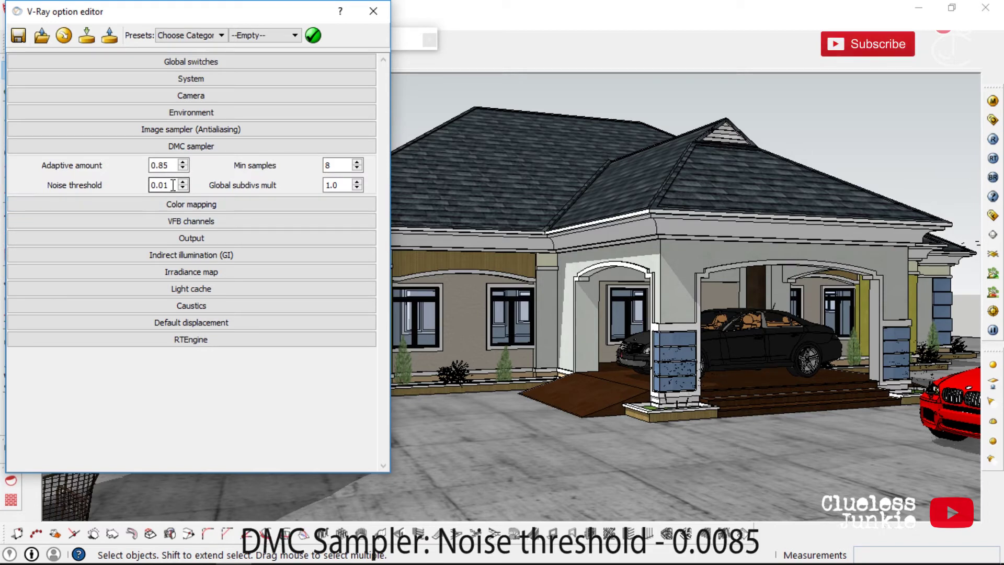
{"action": "type", "text": "08"}
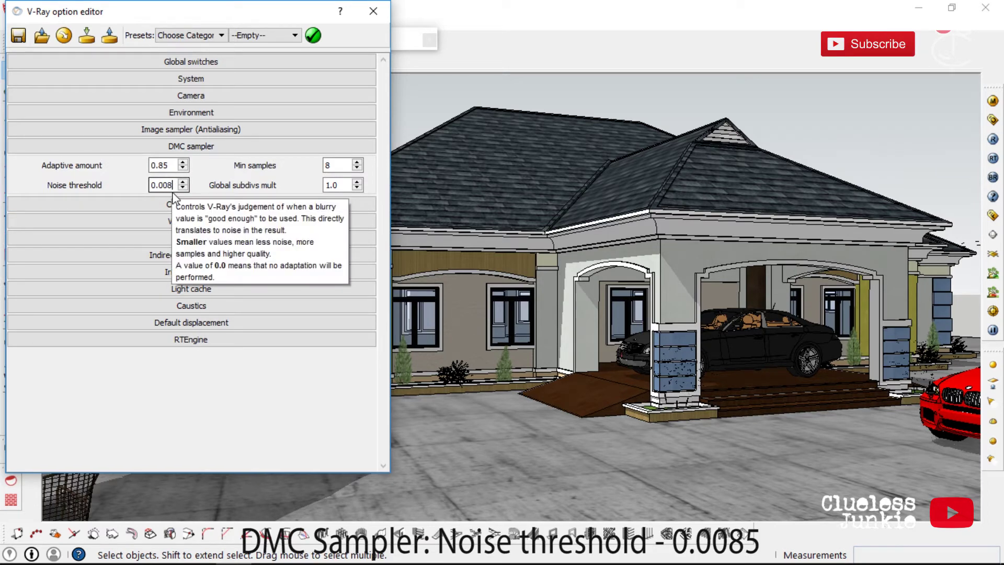
{"action": "type", "text": "5"}
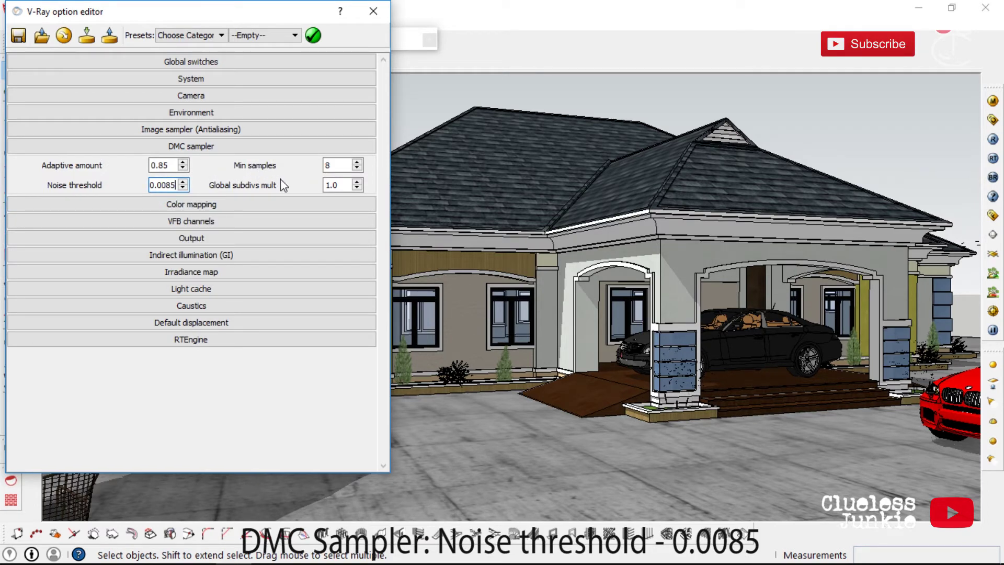
{"action": "left_click", "coordinate": [225, 147]}
- Set the burn value of the Reinhard color mapping to 0.7
{"action": "left_click", "coordinate": [217, 162]}
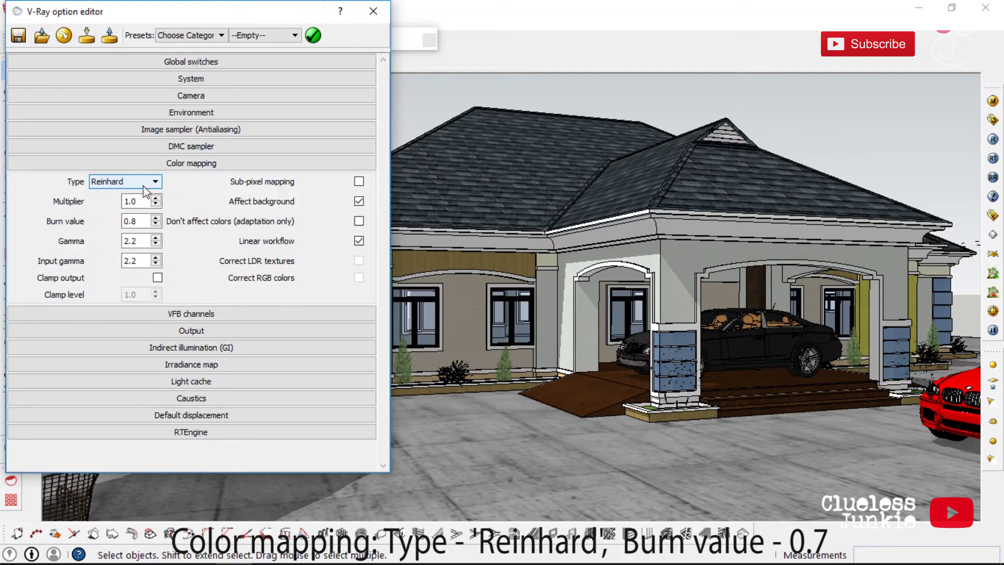
{"action": "mouse_move", "coordinate": [146, 192]}
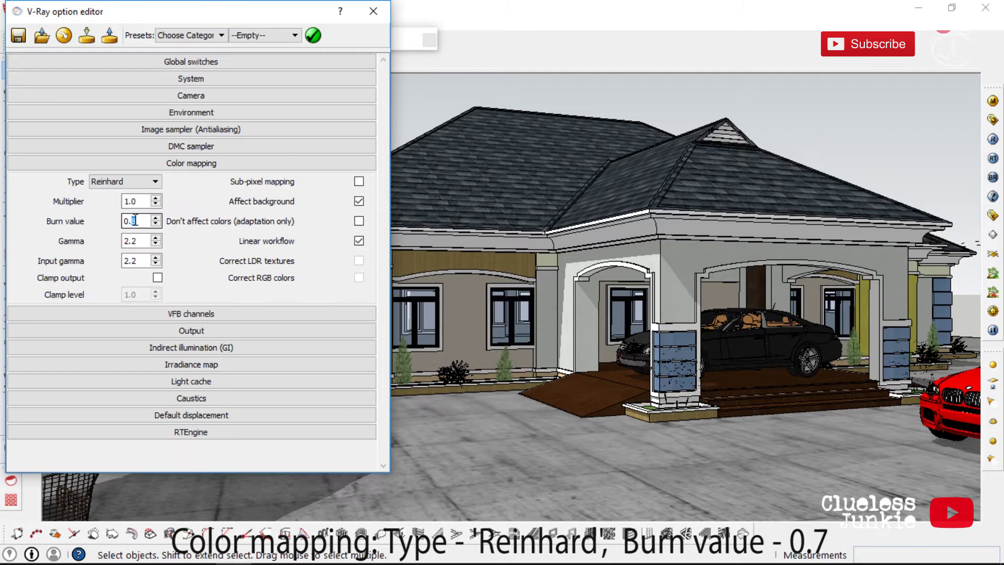
{"action": "type", "text": "7"}
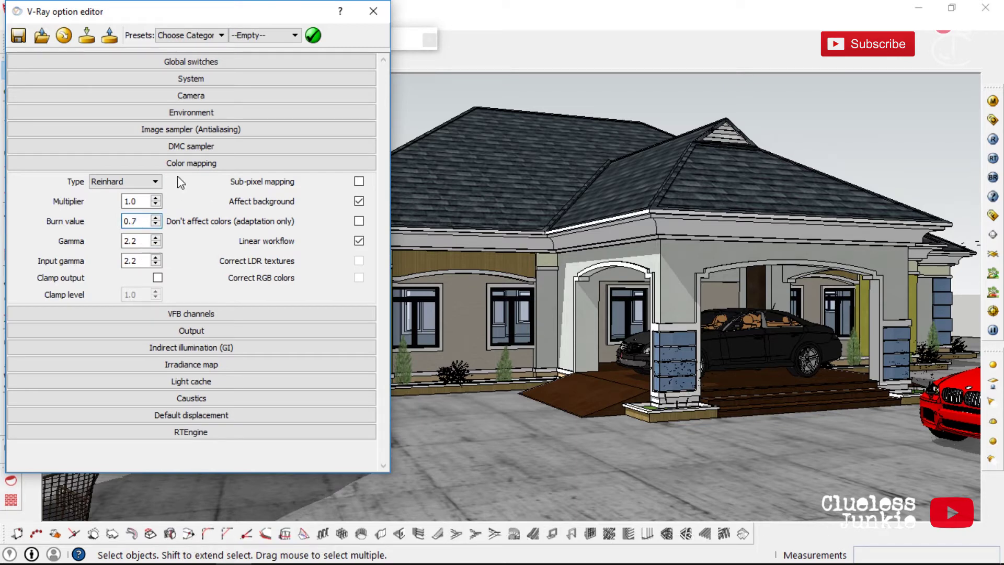
{"action": "left_click", "coordinate": [175, 163]}
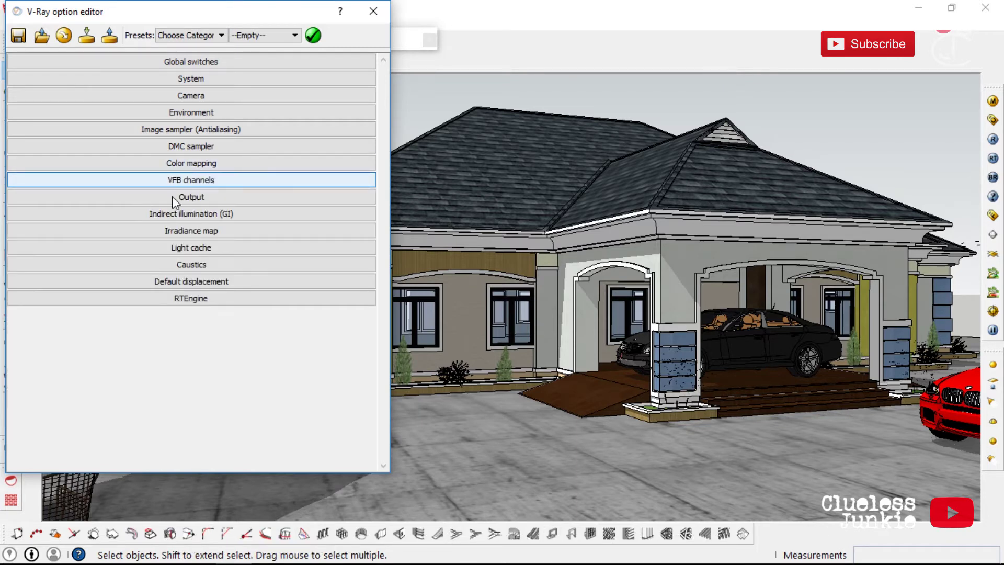
- Set the render output size to 1600x1200
{"action": "left_click", "coordinate": [175, 198]}
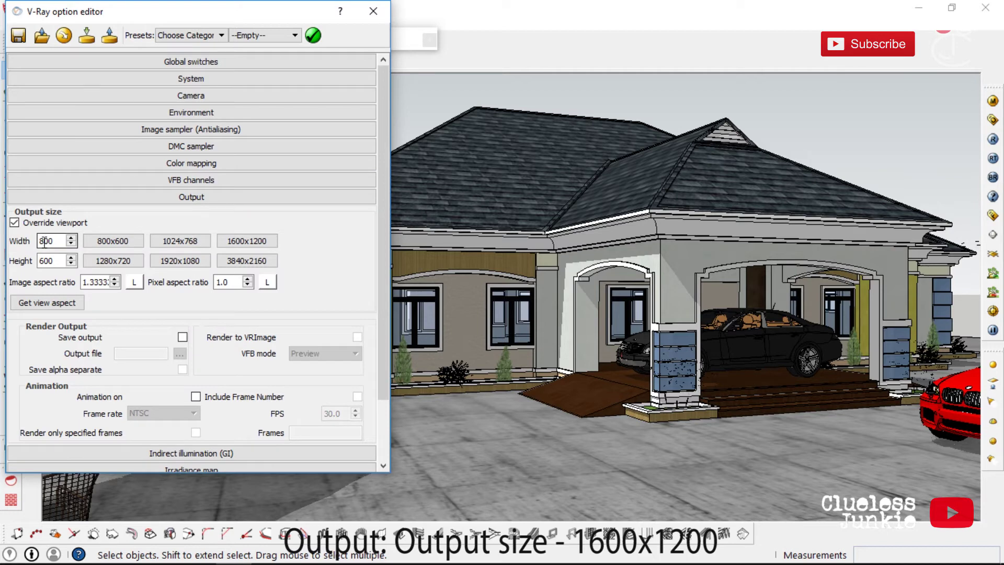
{"action": "left_click", "coordinate": [50, 260]}
{"action": "left_click", "coordinate": [238, 241]}
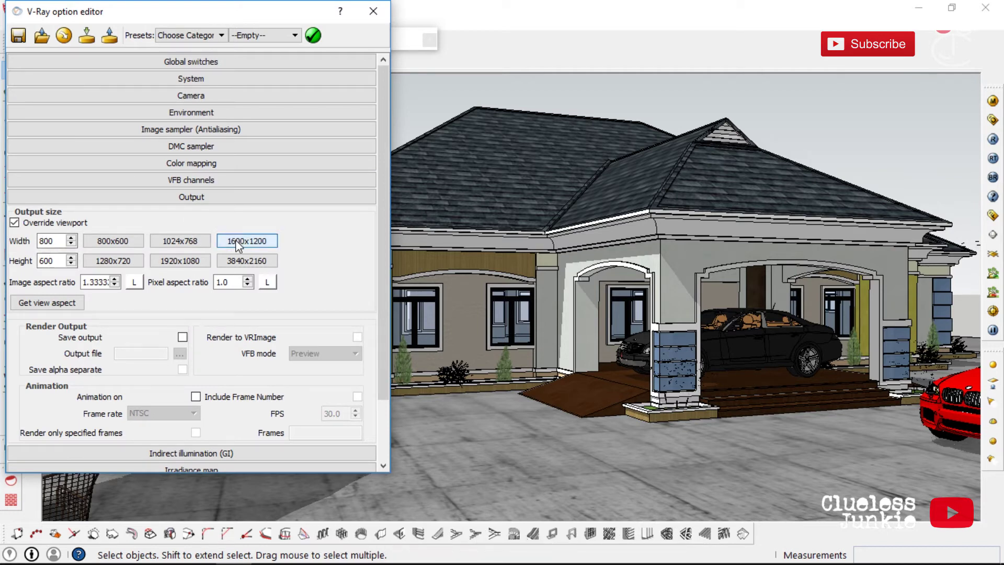
{"action": "left_click", "coordinate": [102, 197]}
- Set the secondary bounces multiplier of the indirect illumination to .85
{"action": "left_click", "coordinate": [105, 215]}
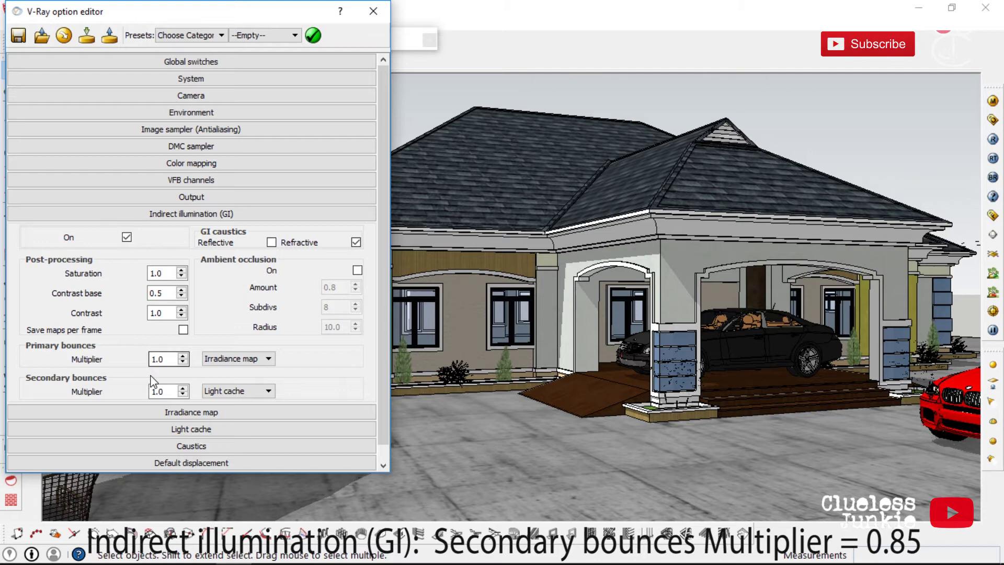
{"action": "left_click", "coordinate": [168, 392]}
{"action": "left_click_drag", "start_coordinate": [167, 392], "coordinate": [145, 391]}
{"action": "type", "text": ".85"}
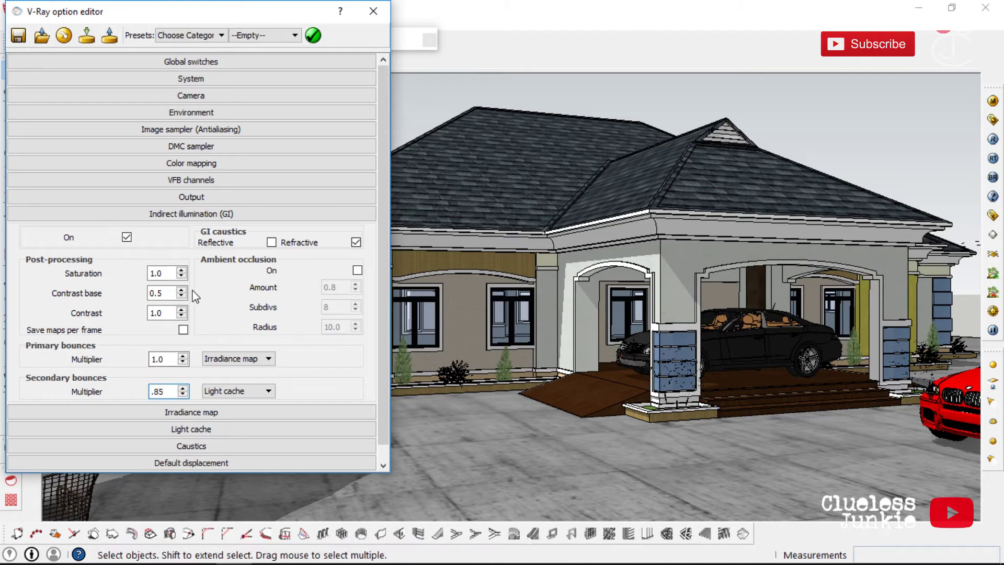
{"action": "left_click", "coordinate": [165, 272]}
{"action": "left_click", "coordinate": [173, 215]}
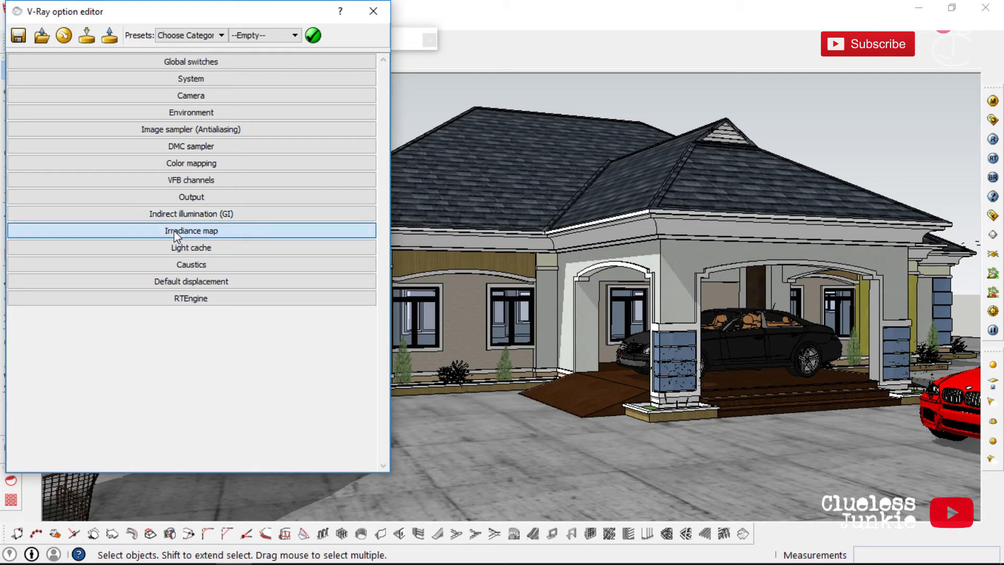
- Set the irradiance map's max rate to -1, min rate to -4 and Clr thresh to 0.3
{"action": "left_click", "coordinate": [173, 230]}
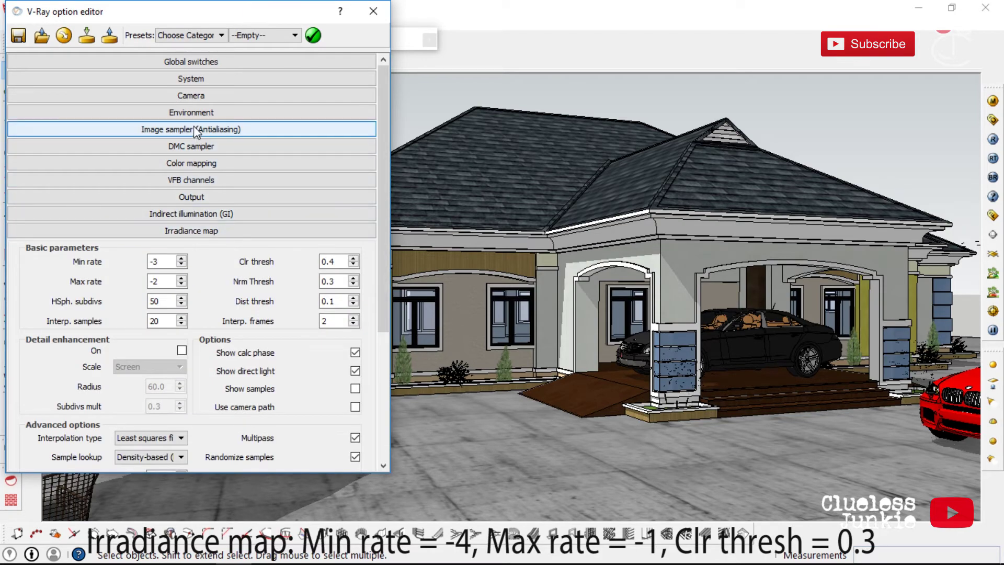
{"action": "mouse_move", "coordinate": [160, 261]}
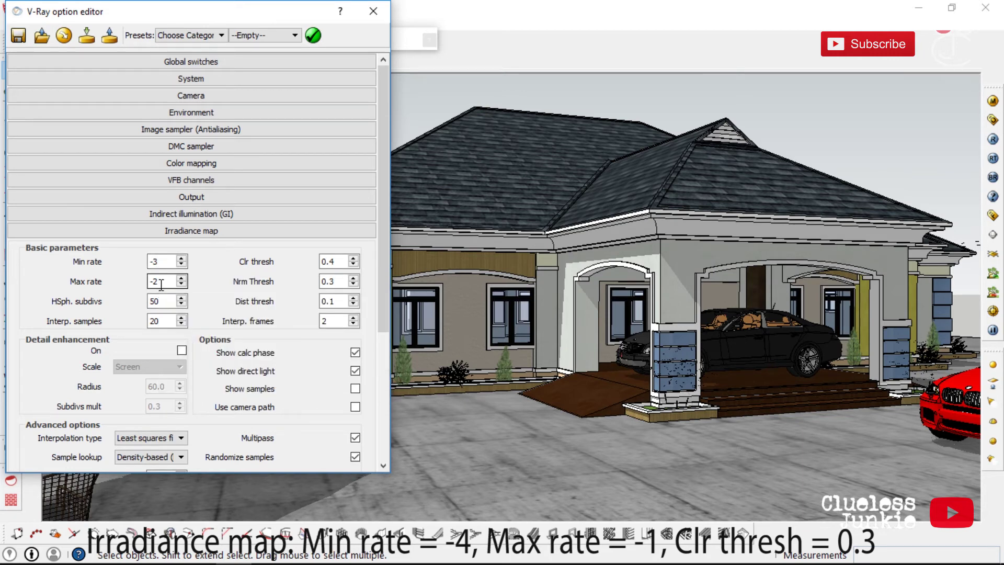
{"action": "type", "text": "1"}
{"action": "double_click", "coordinate": [164, 261]}
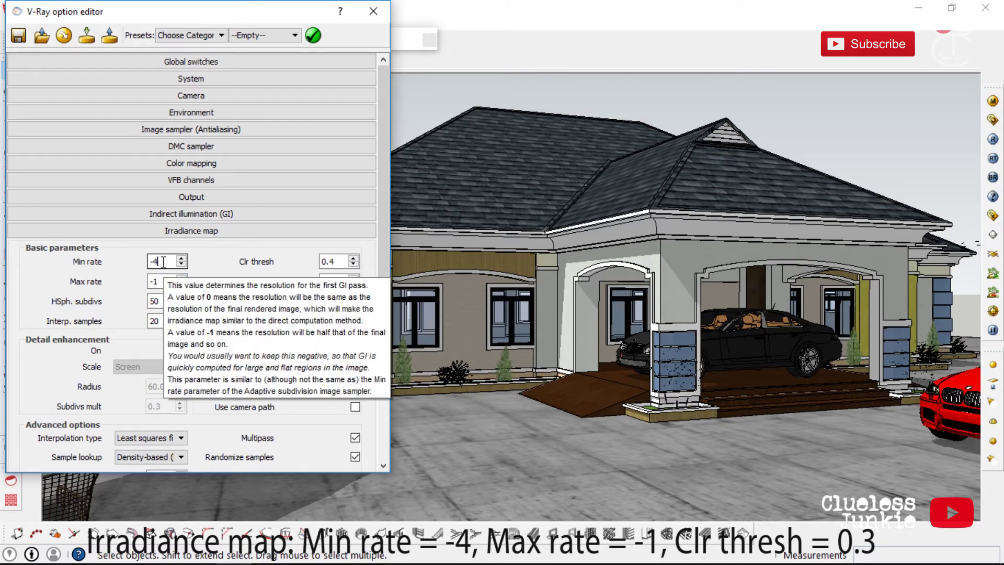
{"action": "double_click", "coordinate": [332, 261]}
{"action": "type", "text": "3"}
- Set the irradiance map's HSph. subdivs to 200 and its interp. samples to 80
{"action": "left_click", "coordinate": [161, 302]}
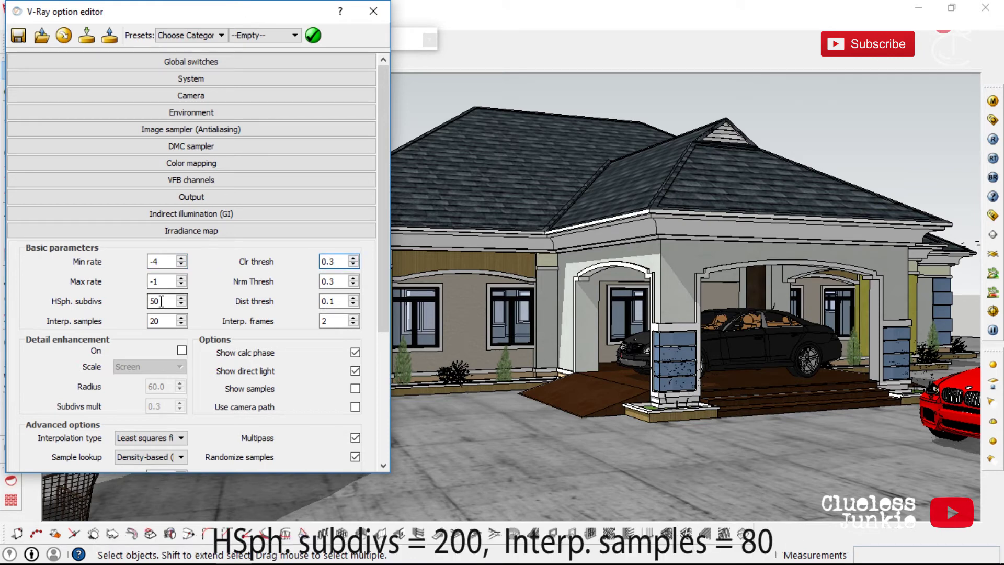
{"action": "double_click", "coordinate": [161, 302]}
{"action": "type", "text": "200"}
{"action": "left_click", "coordinate": [155, 321]}
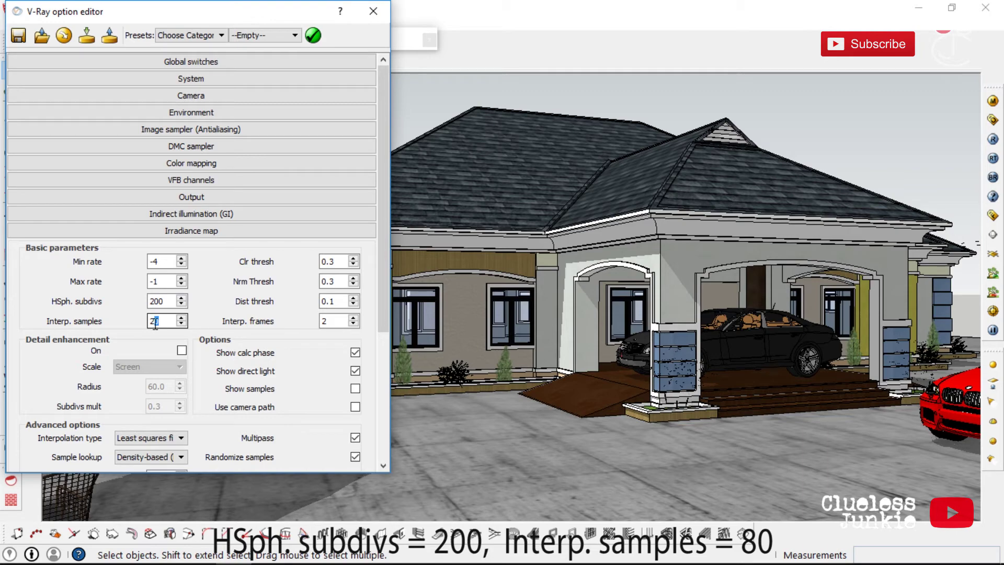
{"action": "type", "text": "80"}
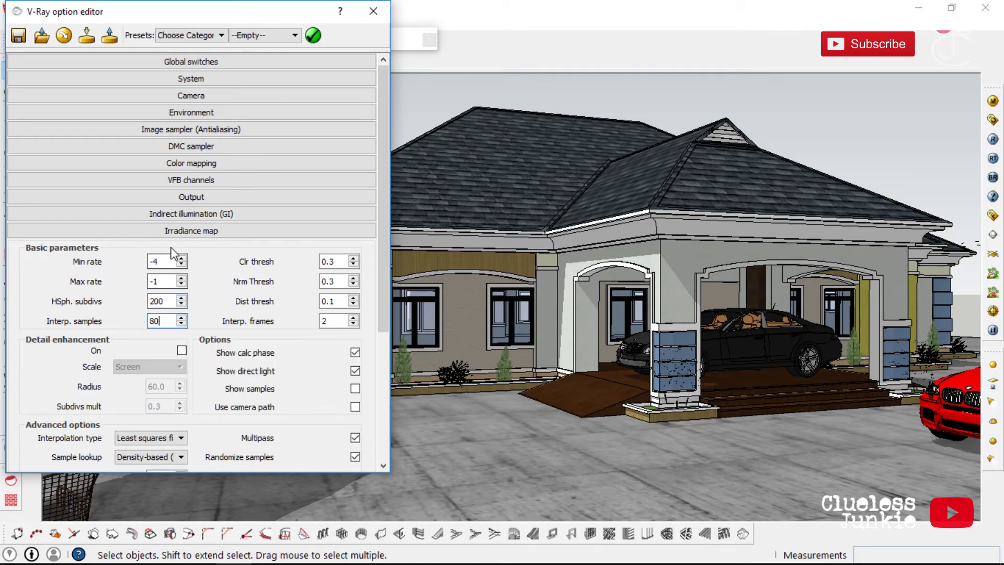
{"action": "left_click", "coordinate": [194, 230]}
- Set the light cache subdivs to 1000 and its number of passes to 4
{"action": "left_click", "coordinate": [193, 247]}
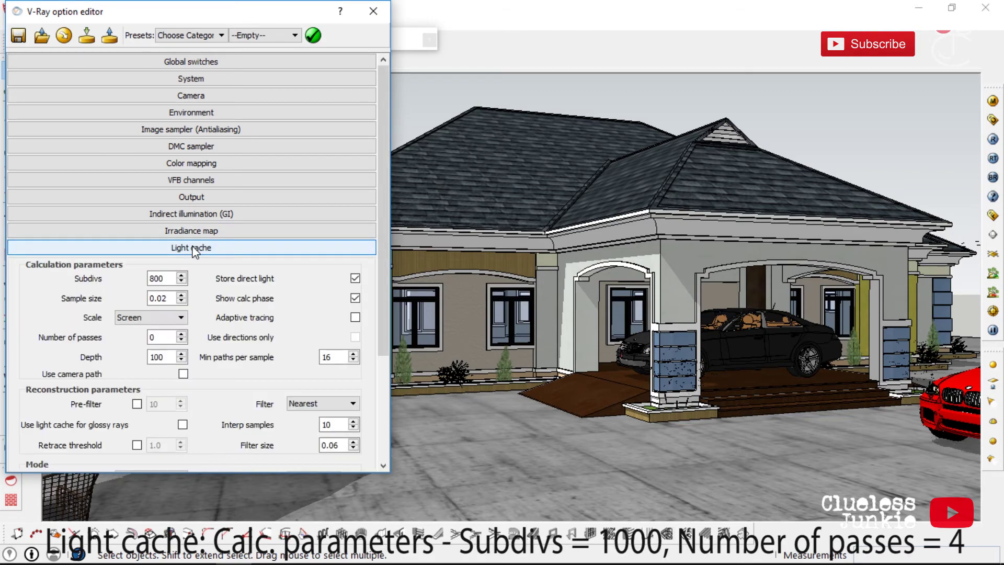
{"action": "double_click", "coordinate": [166, 278]}
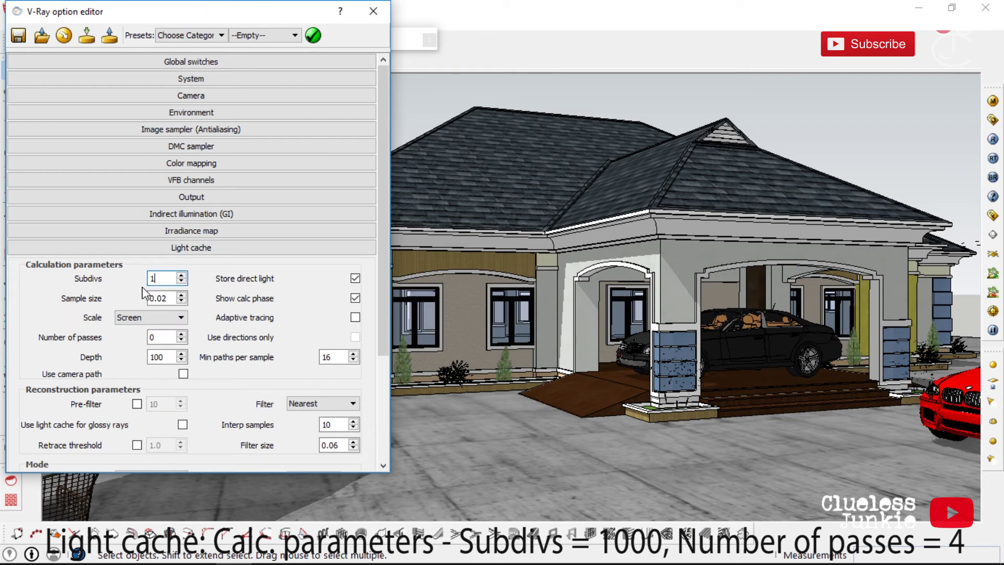
{"action": "left_click", "coordinate": [182, 335]}
{"action": "left_click", "coordinate": [181, 335]}
{"action": "left_click", "coordinate": [181, 334]}
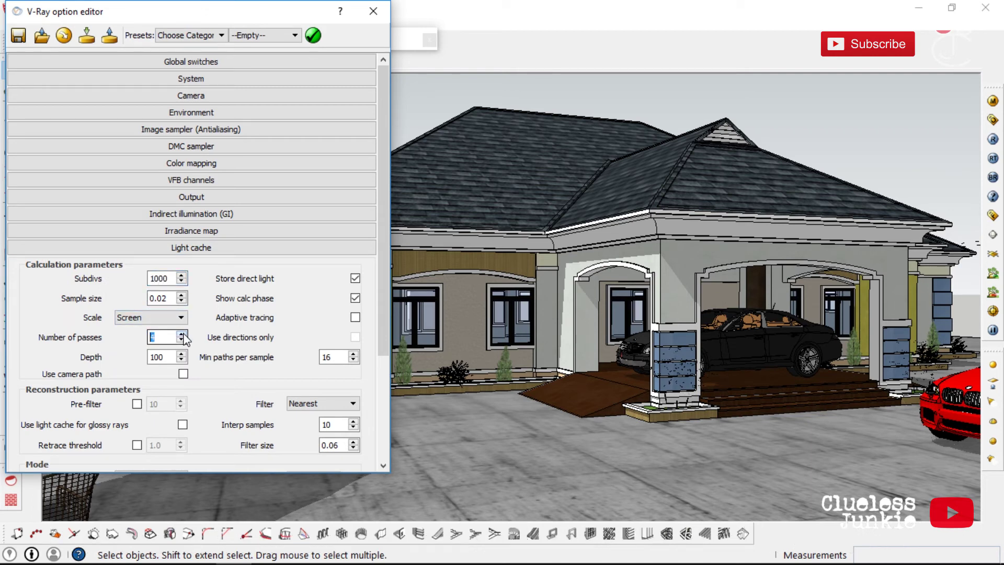
{"action": "left_click", "coordinate": [208, 253]}
- Close the V-Ray option editor and switch to Scene 1
{"action": "left_click", "coordinate": [203, 266]}
{"action": "left_click", "coordinate": [202, 265]}
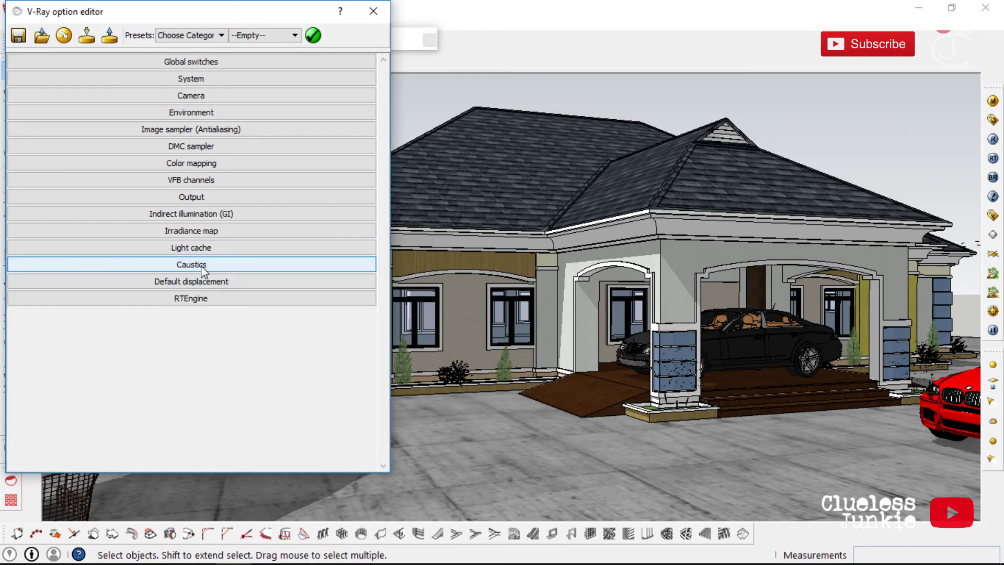
{"action": "left_click", "coordinate": [374, 11]}
{"action": "left_click", "coordinate": [61, 62]}
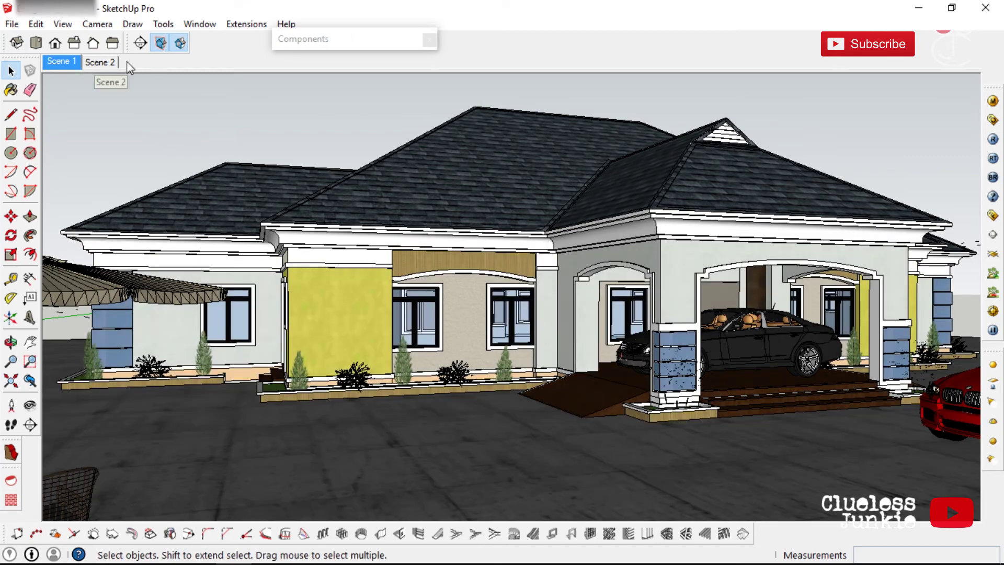
{"action": "left_click", "coordinate": [991, 117]}
{"action": "left_click", "coordinate": [191, 231]}
{"action": "left_click", "coordinate": [191, 230]}
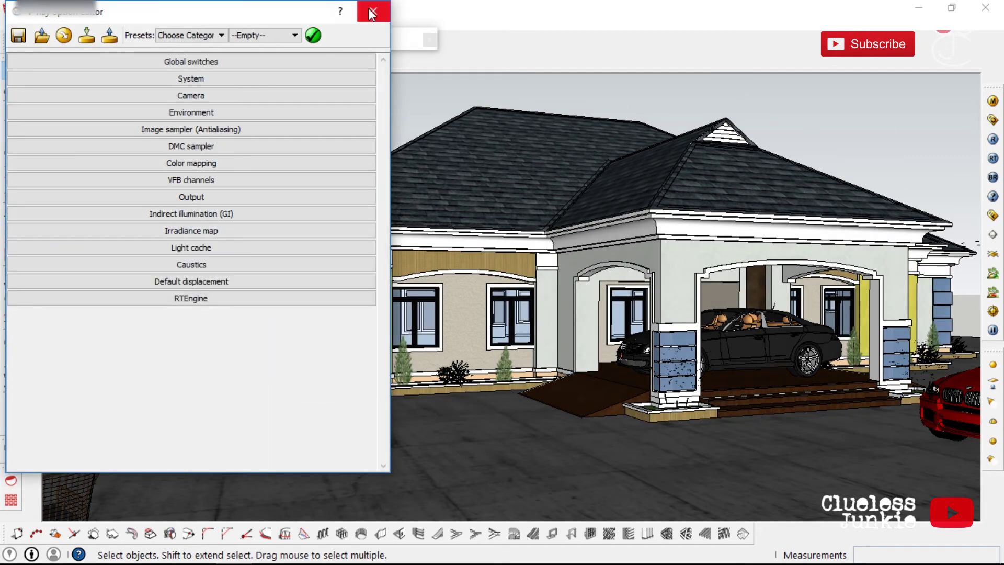
{"action": "left_click", "coordinate": [373, 11]}
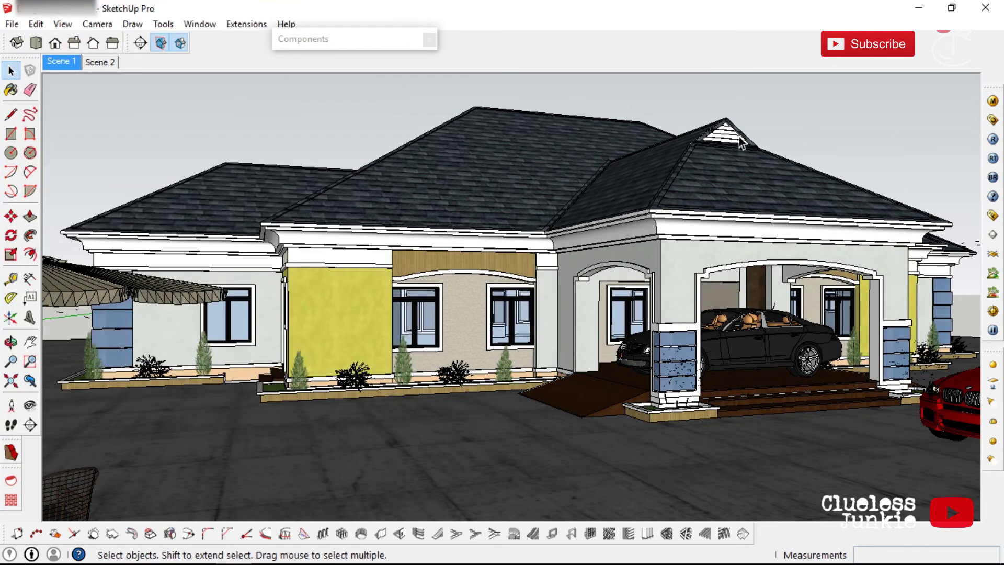
- Render Scene 1 with V-Ray, then close the frame buffer and the progress window
{"action": "left_click", "coordinate": [991, 139]}
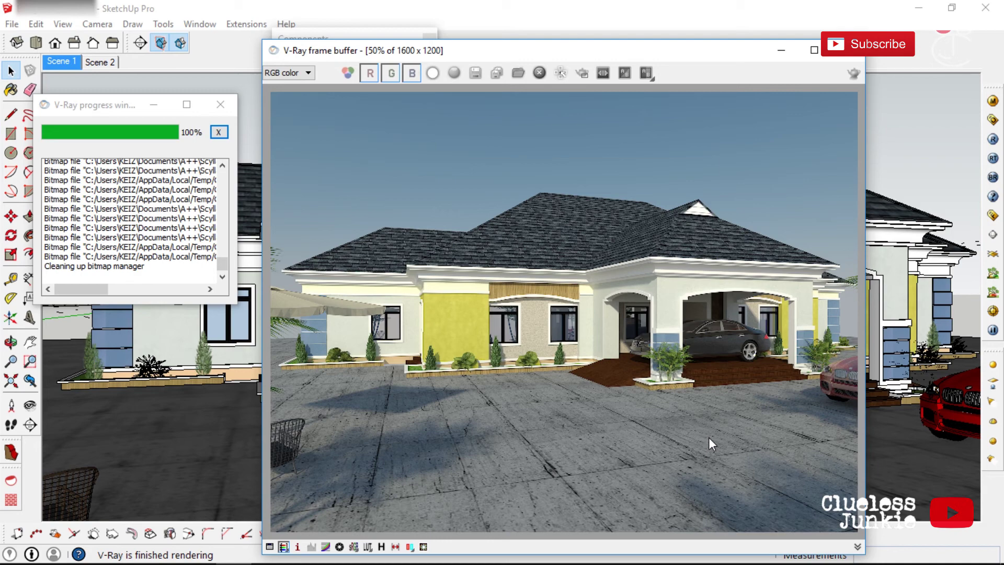
{"action": "left_click", "coordinate": [845, 51]}
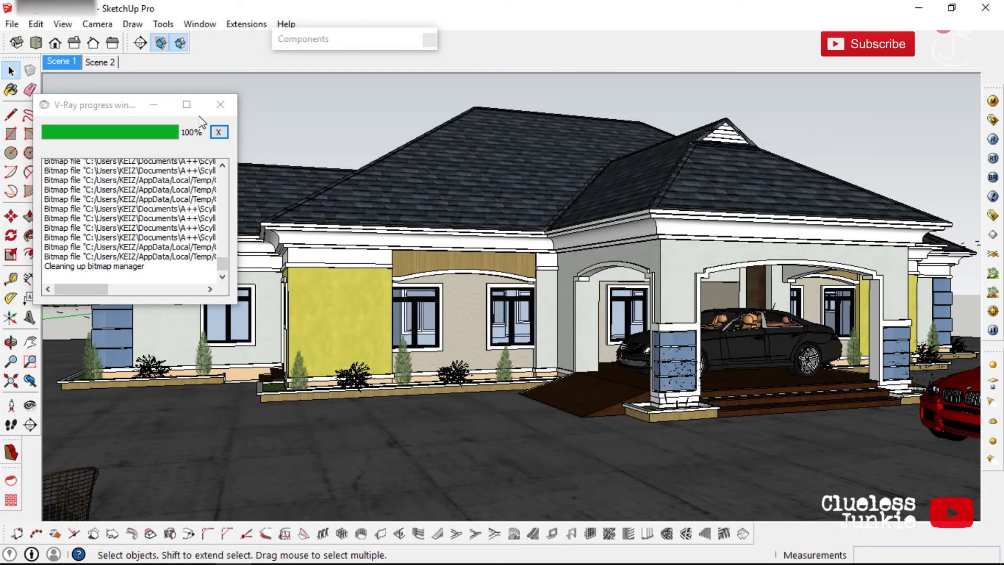
{"action": "left_click", "coordinate": [220, 105]}
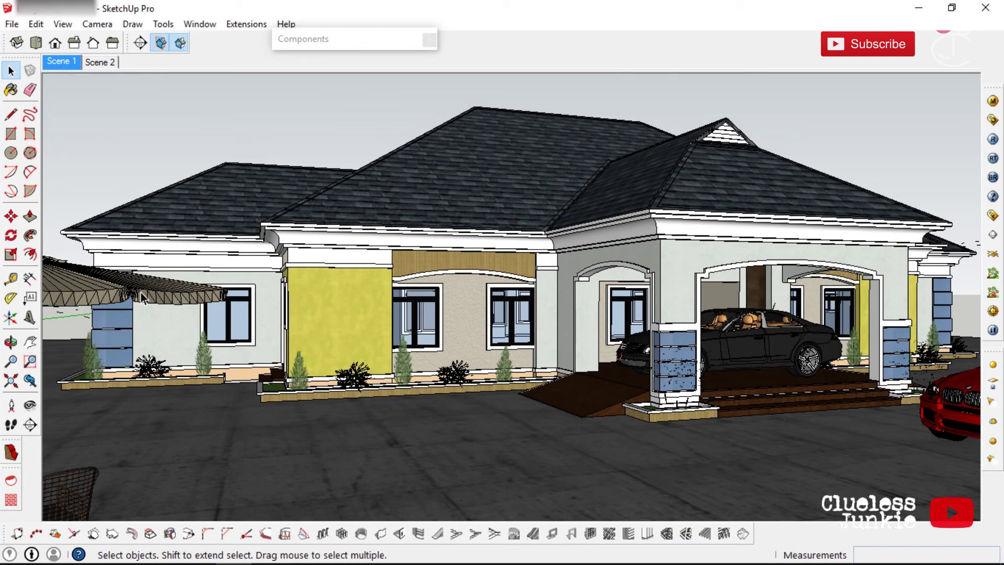
- Reposition the red car in Scene 2 near the house's orange-walled corner, clear the selection and start a V-Ray render
{"action": "left_click", "coordinate": [93, 66]}
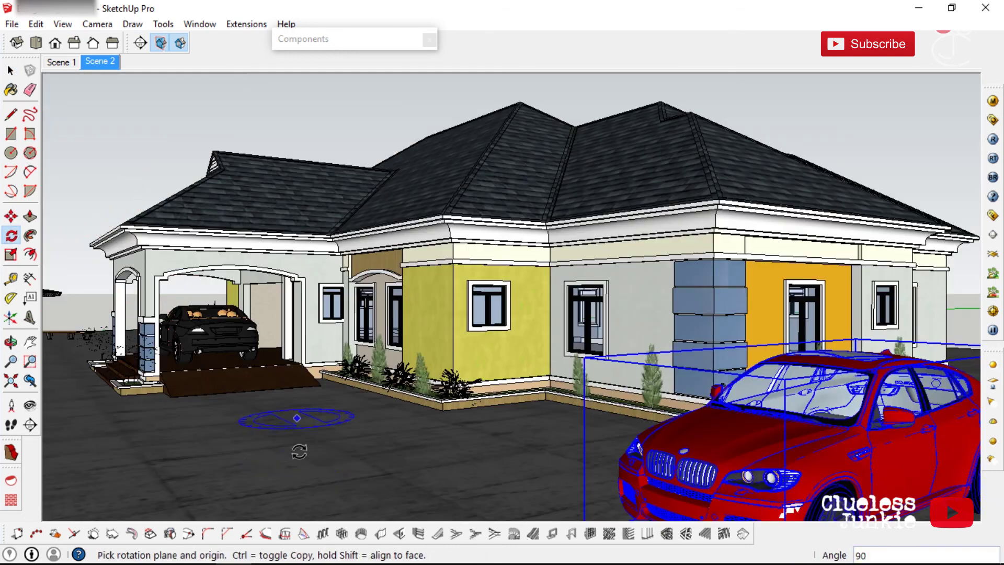
{"action": "left_click", "coordinate": [358, 441]}
{"action": "key", "text": "space"}
{"action": "left_click", "coordinate": [143, 146]}
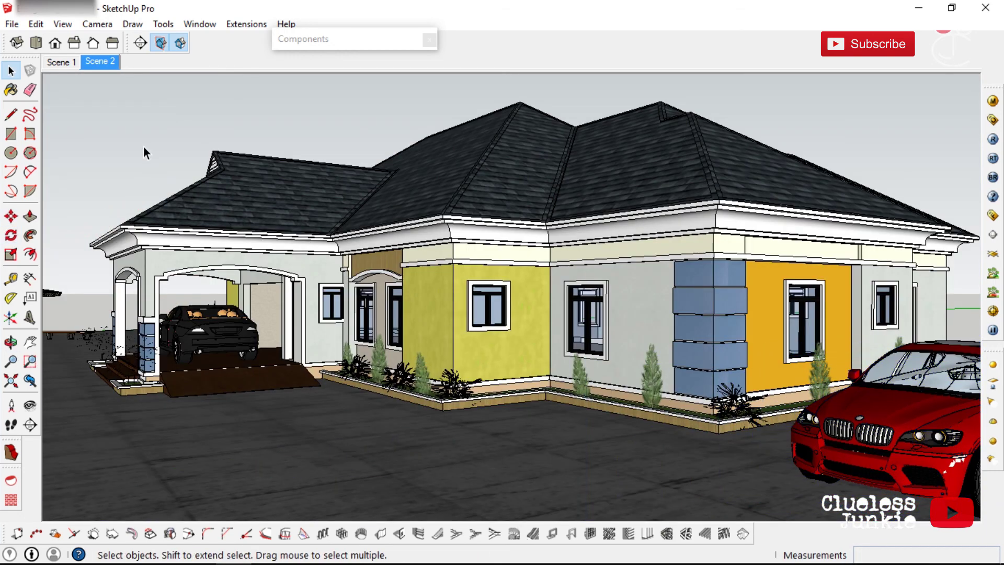
{"action": "left_click", "coordinate": [993, 139]}
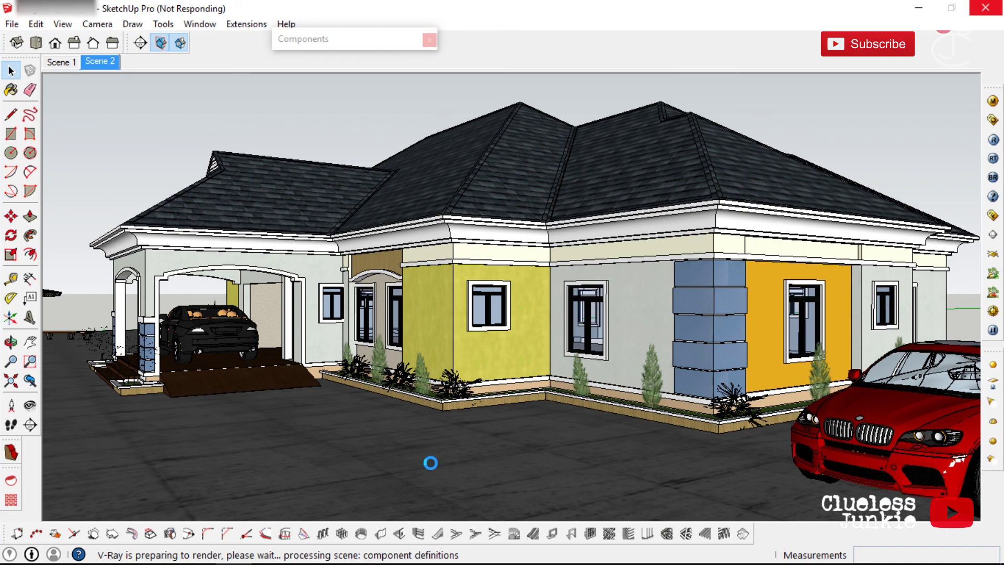